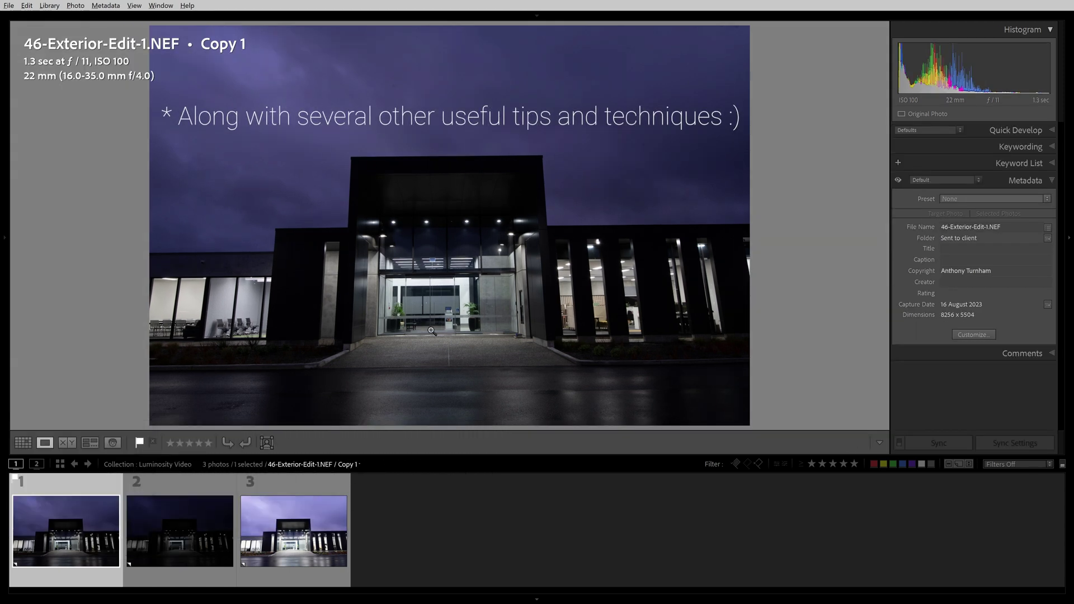
- Review the darkest and brightest bracketed exposures, examining the dark cladding of the 5-second frame up close
click(207, 521)
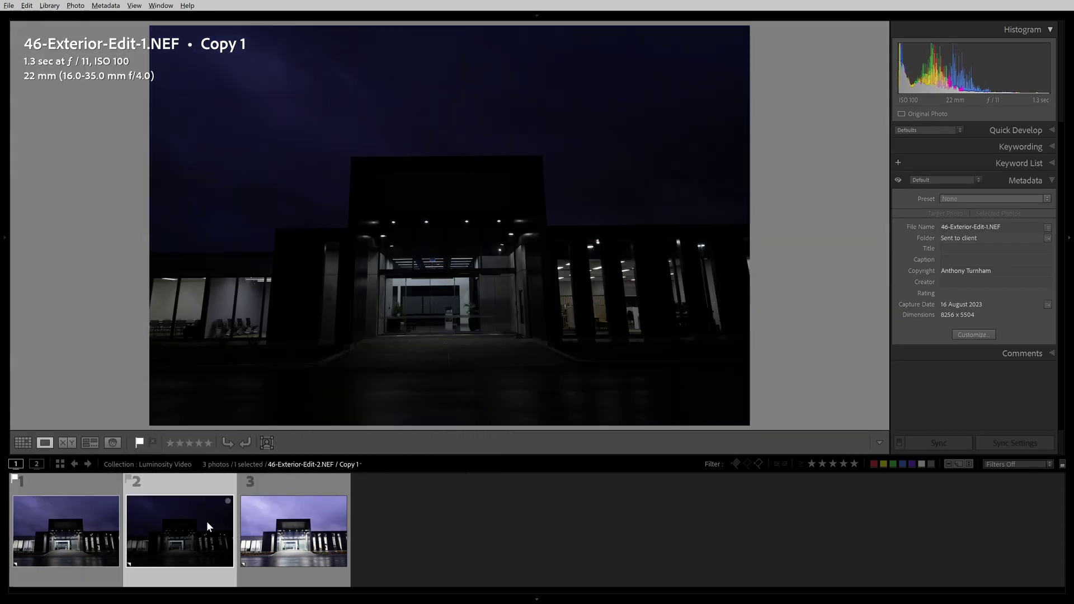
click(274, 540)
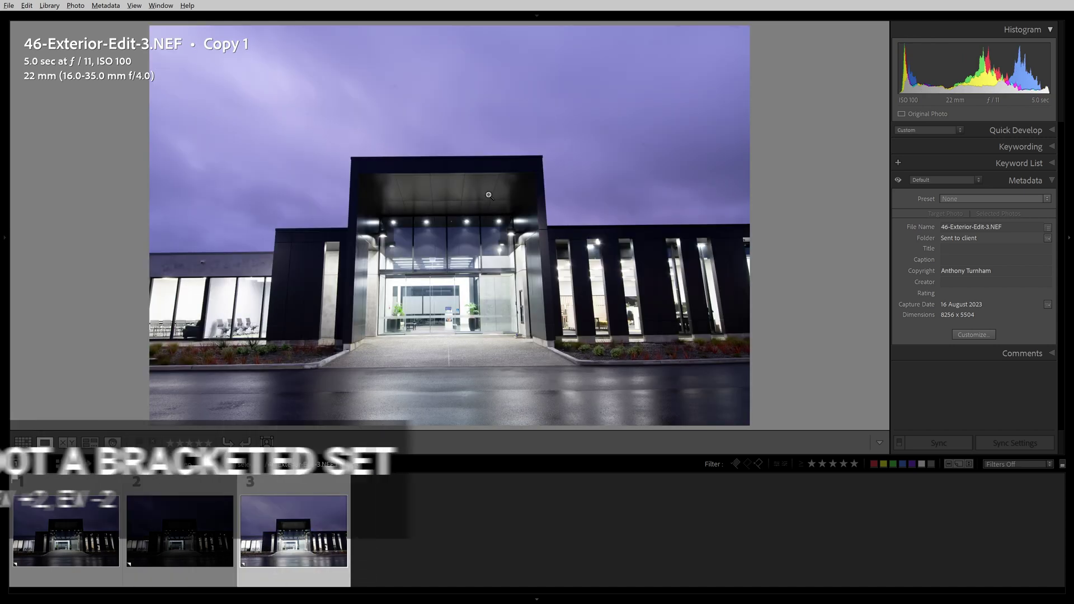
click(299, 240)
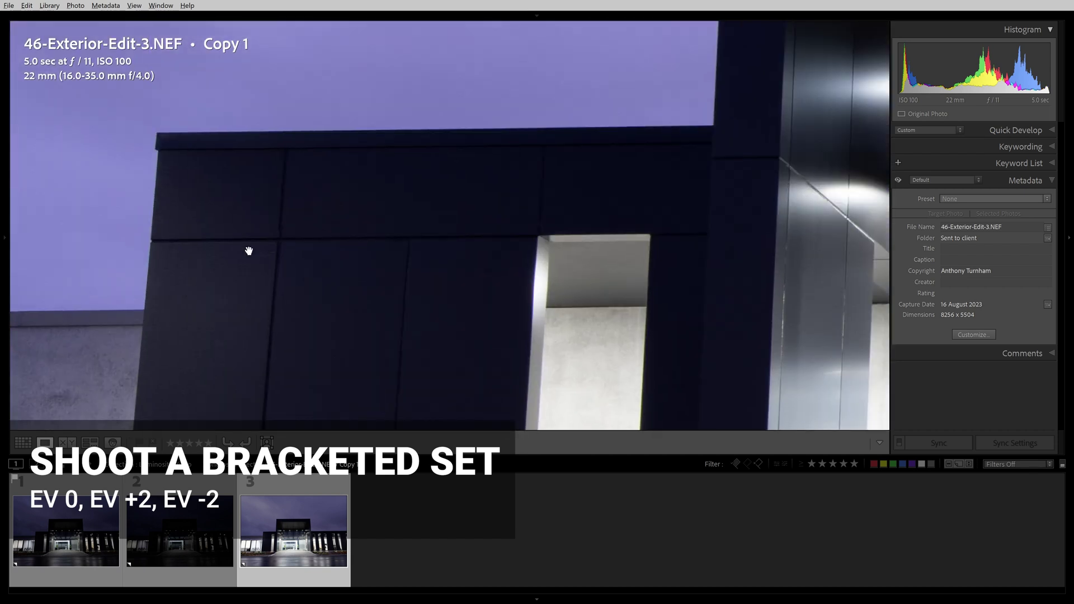
click(199, 289)
- Select all three bracketed exposures and open an HDR photo merge for them
click(108, 539)
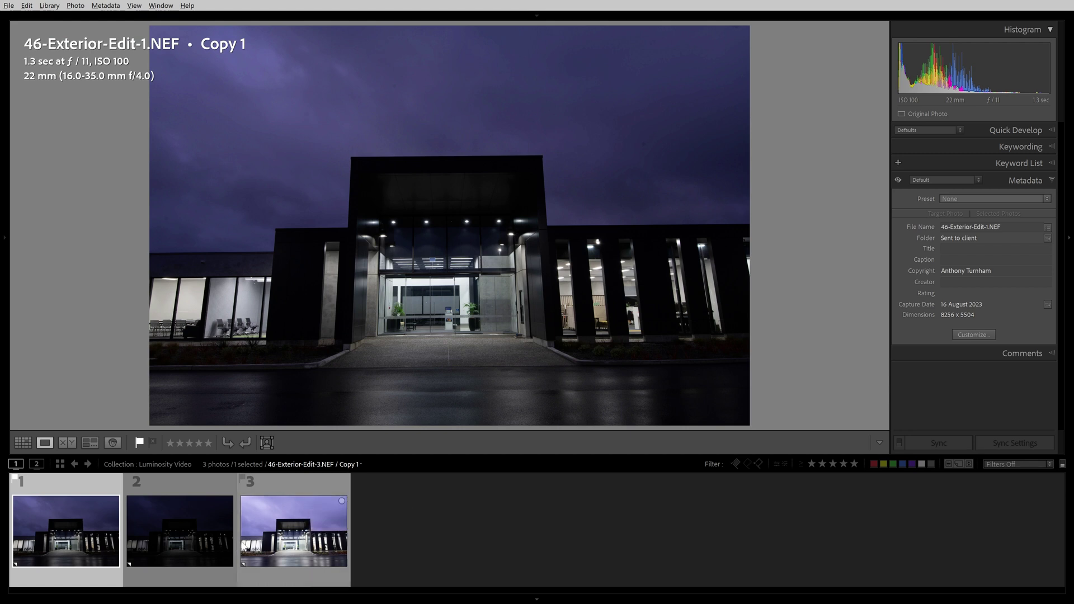
shift+click(286, 522)
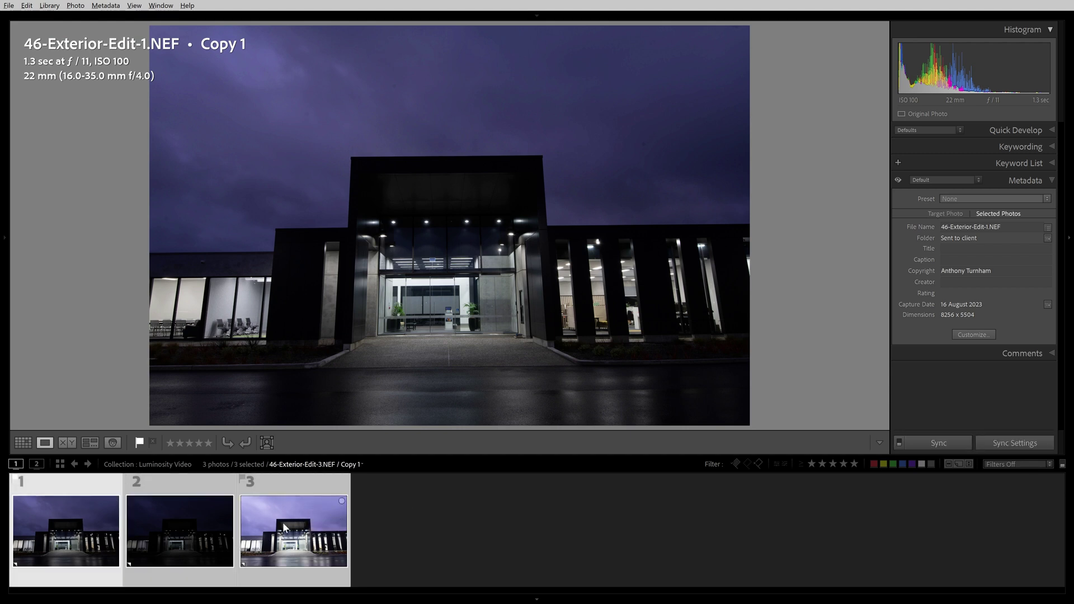
right_click(283, 522)
mouse_move(343, 323)
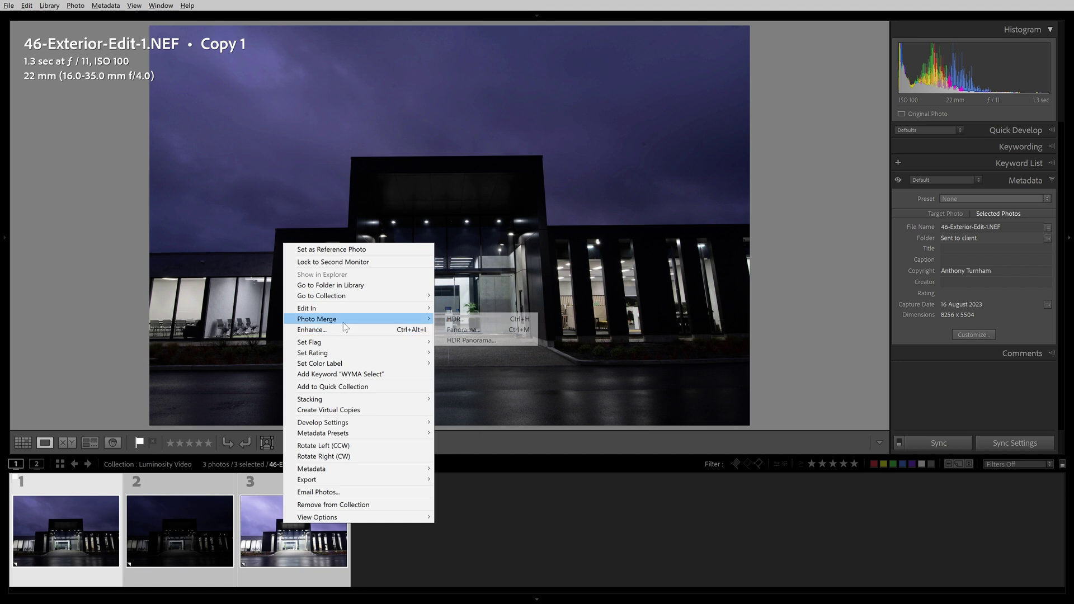
click(499, 319)
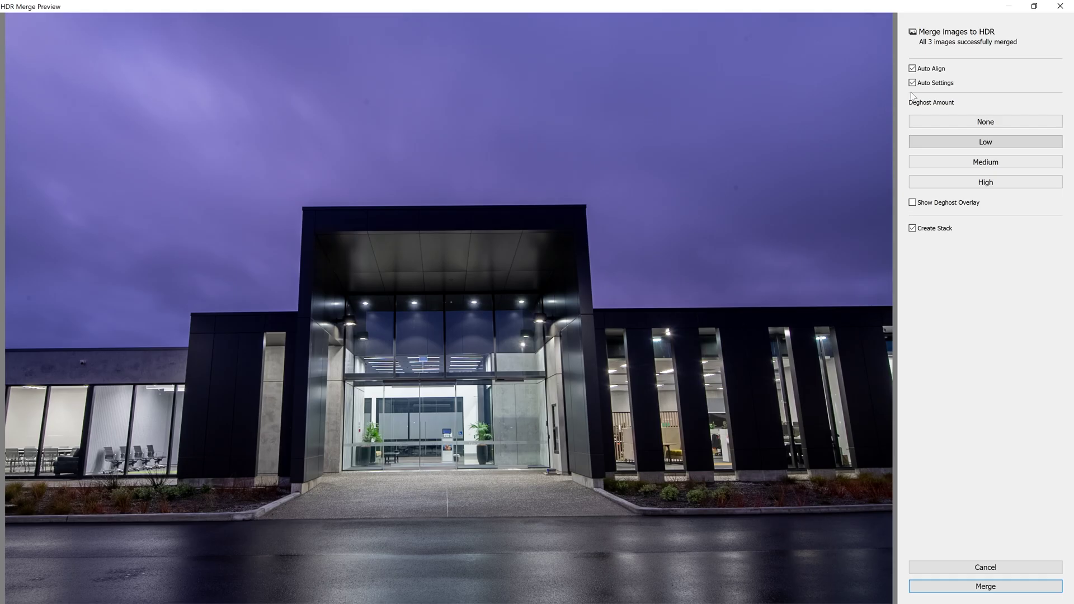
- Compare the HDR preview with and without Auto Align and Auto Settings, leaving both options enabled
click(913, 69)
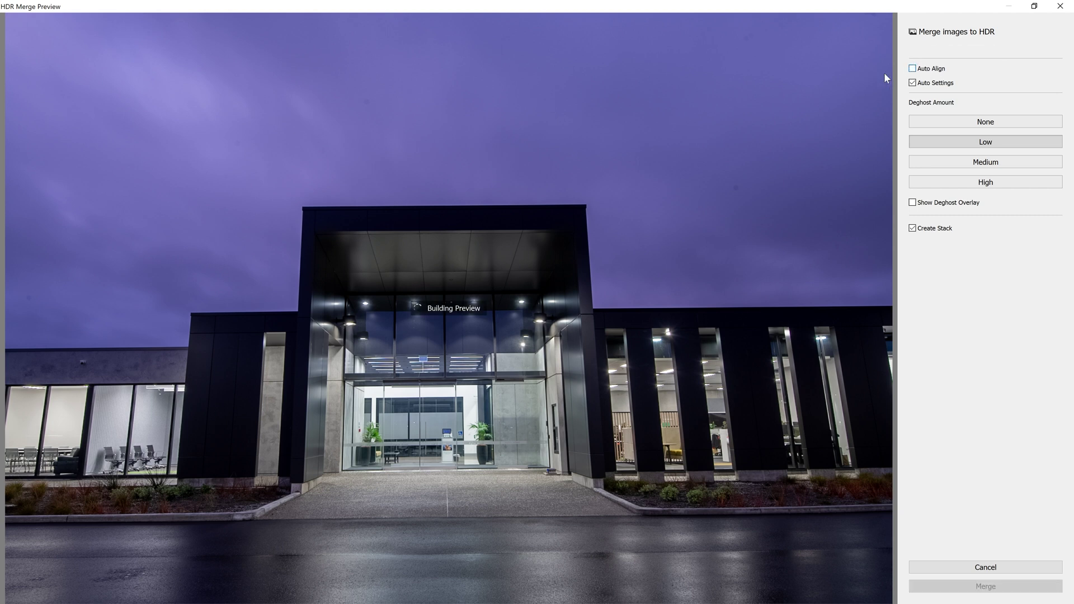
click(923, 72)
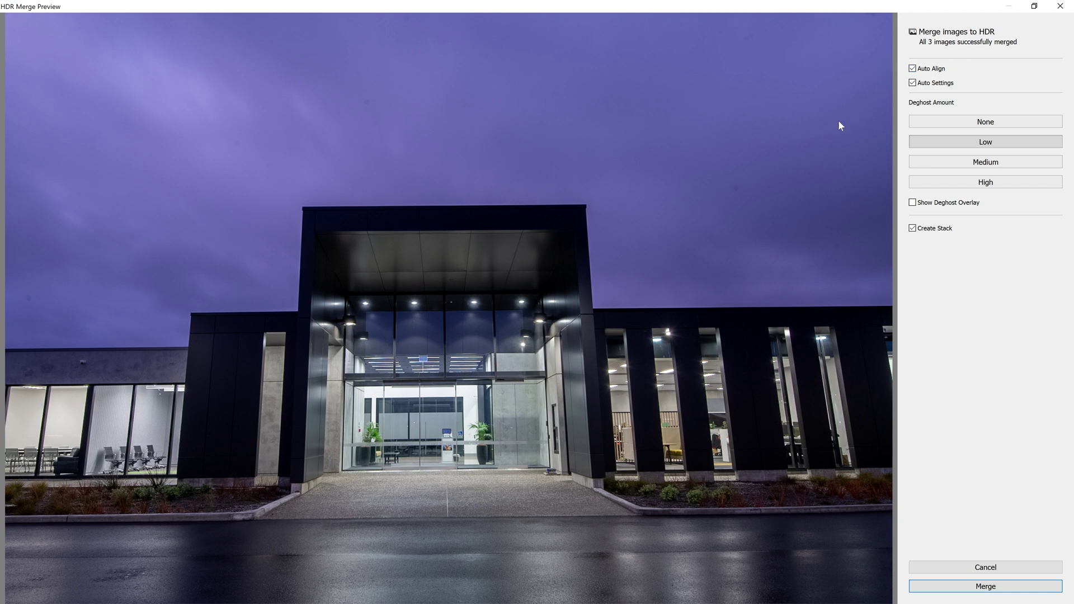
click(912, 83)
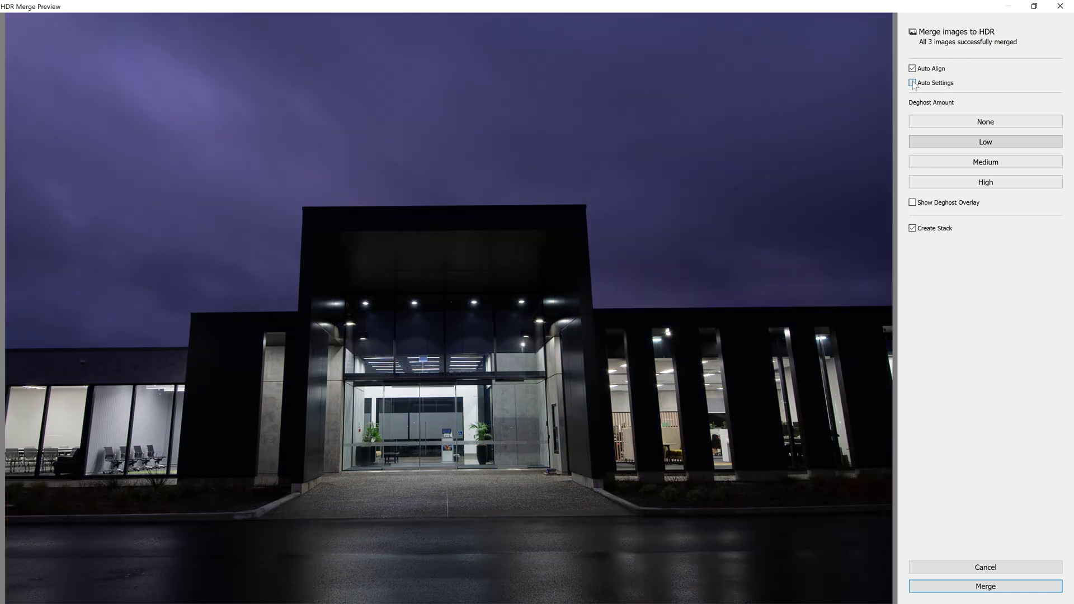
click(912, 82)
click(913, 82)
click(927, 82)
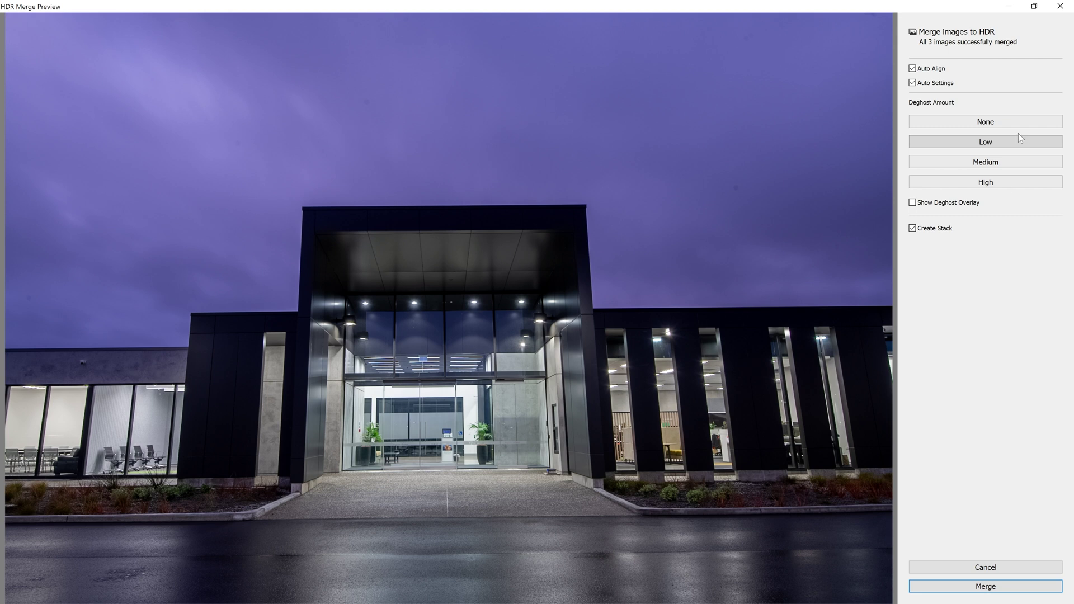
- Set the deghost amount to Low with the deghost overlay enabled and merge the three exposures to HDR
click(979, 123)
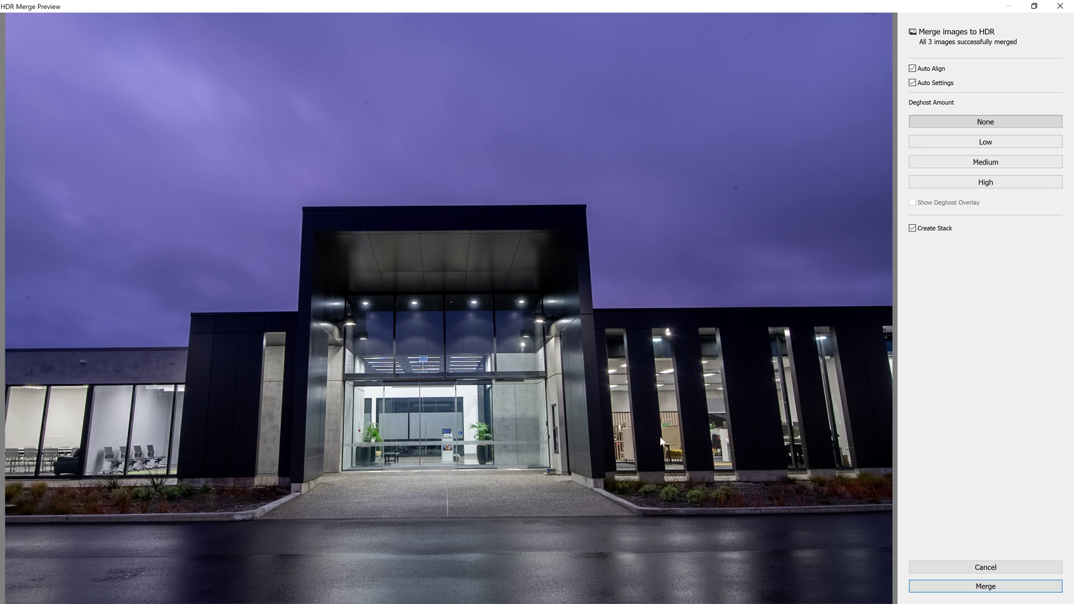
click(958, 139)
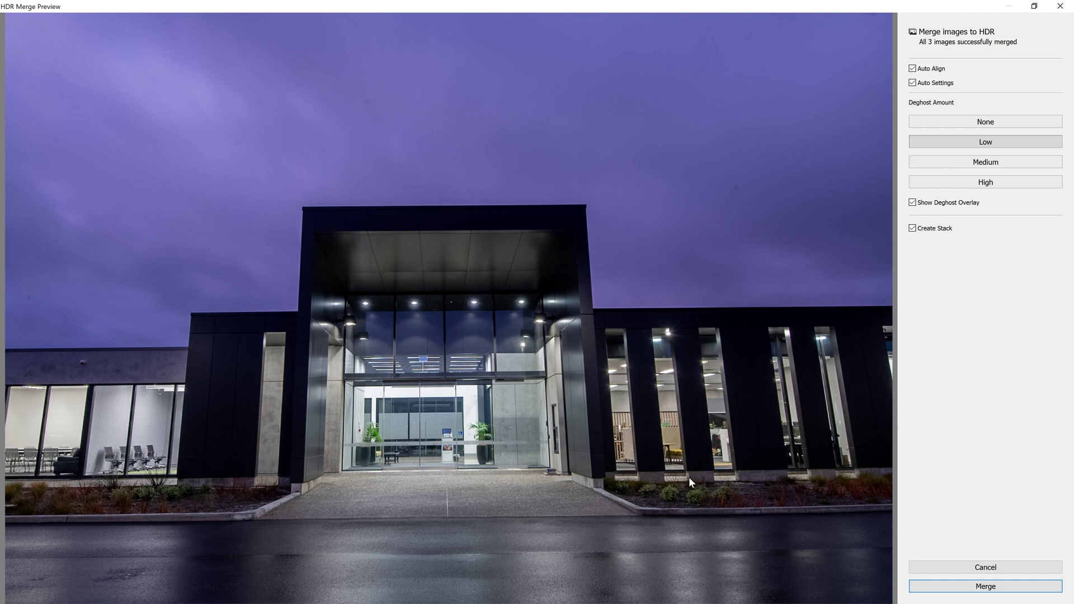
click(994, 585)
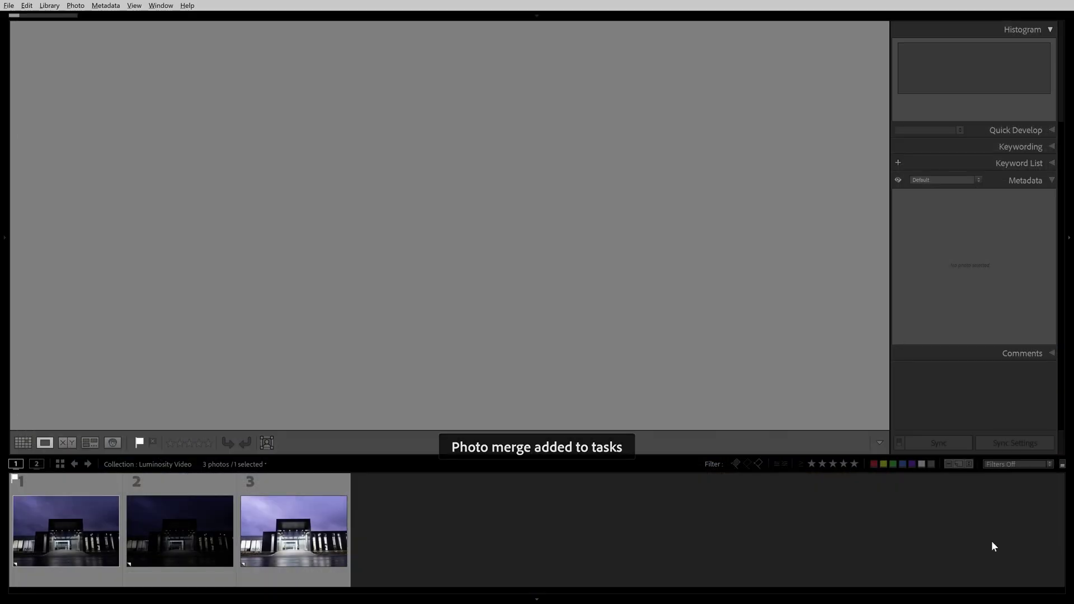
click(537, 15)
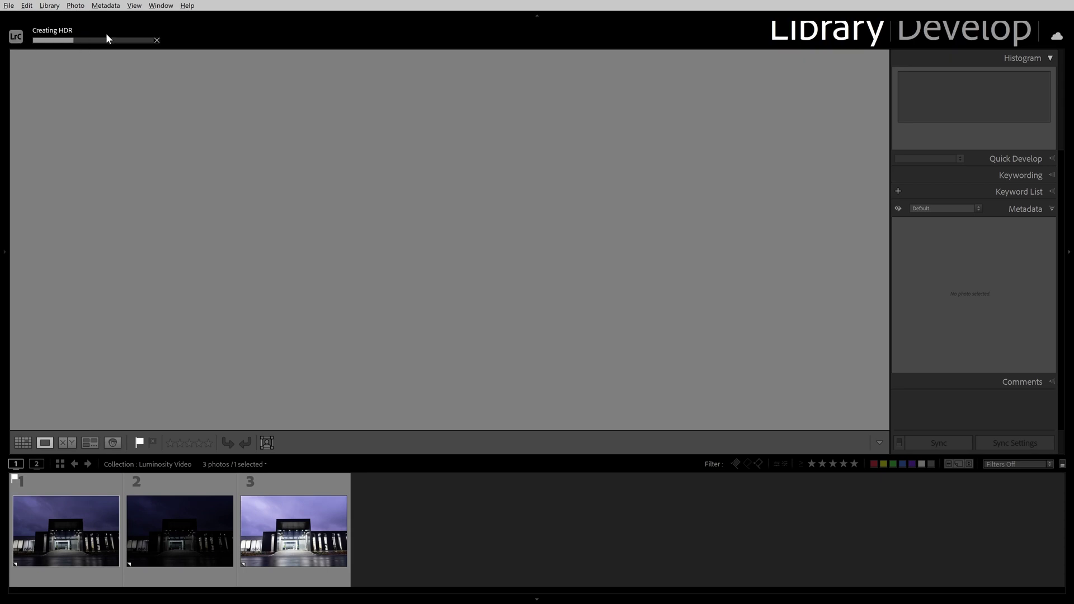
- Open the merged file 46-Exterior-Edit-1-HDR-2.dng in the Develop module and reset all its adjustments
click(38, 502)
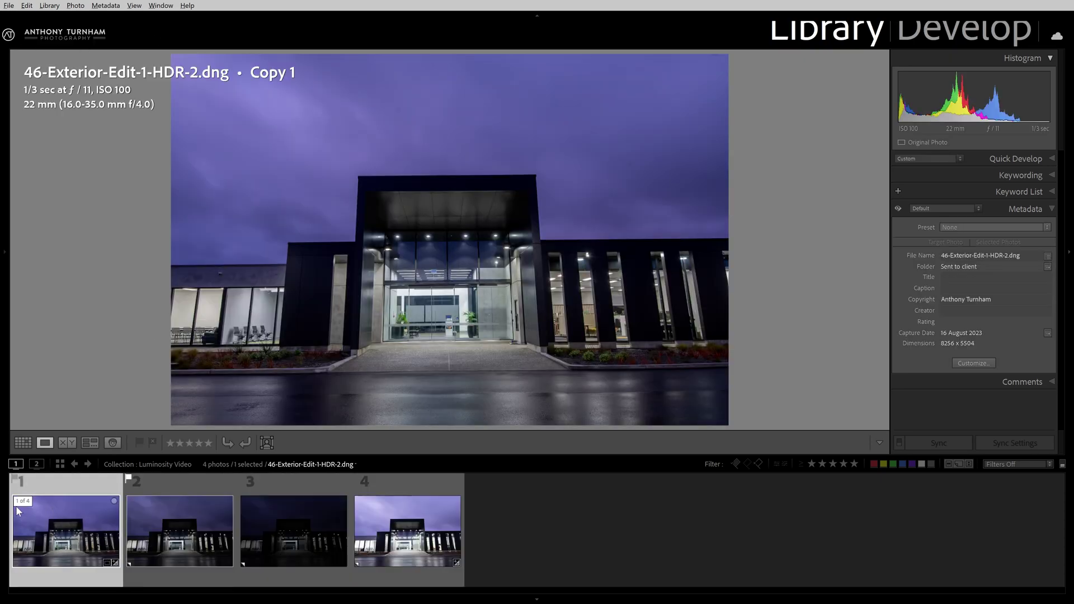
click(227, 545)
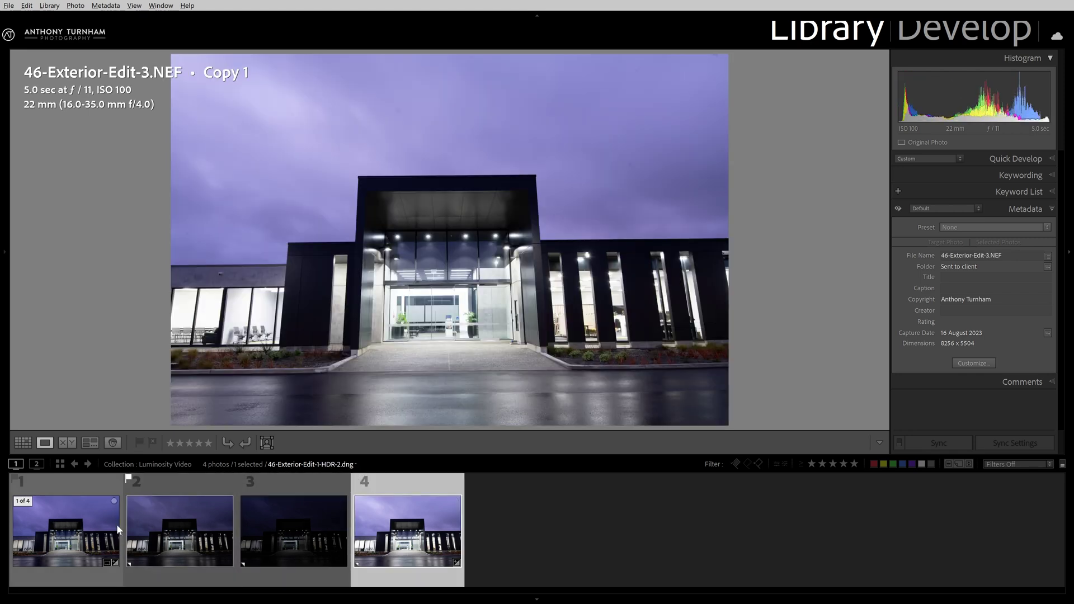
click(117, 525)
key(d)
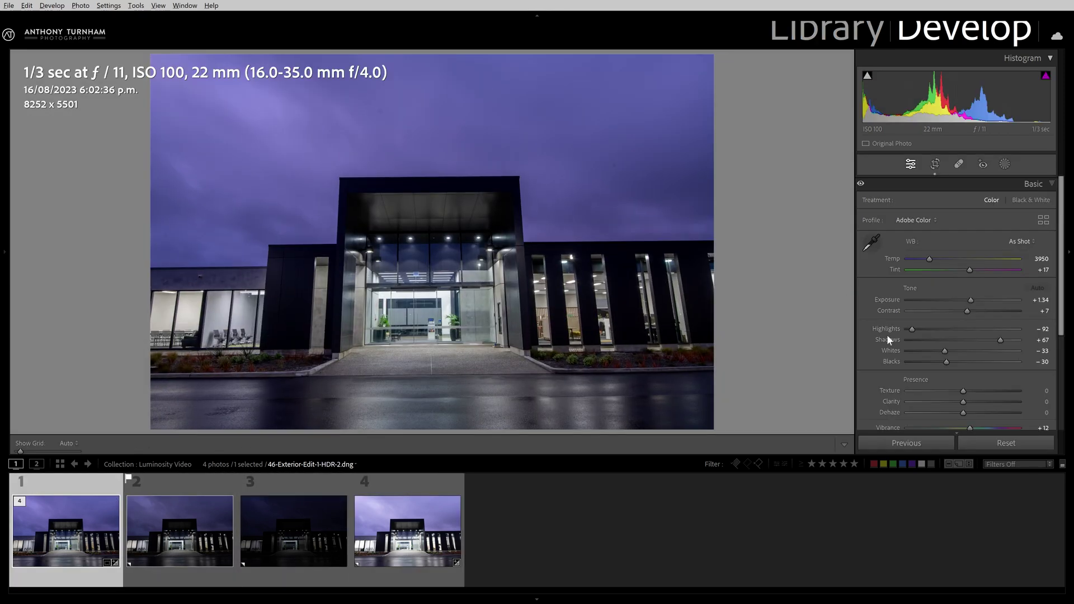
scroll(895, 342, down, 2)
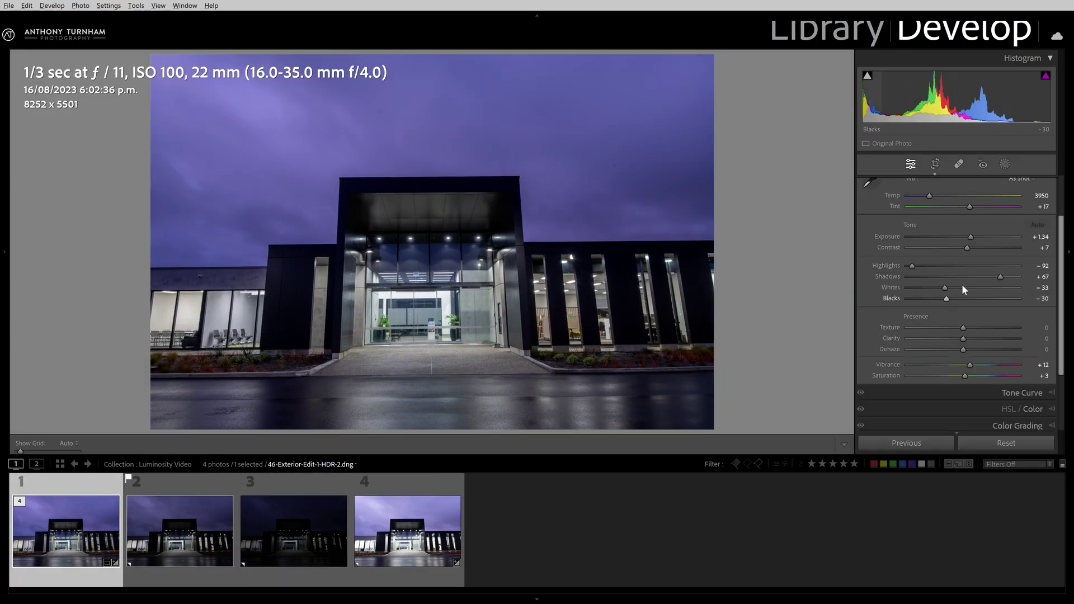
click(1012, 442)
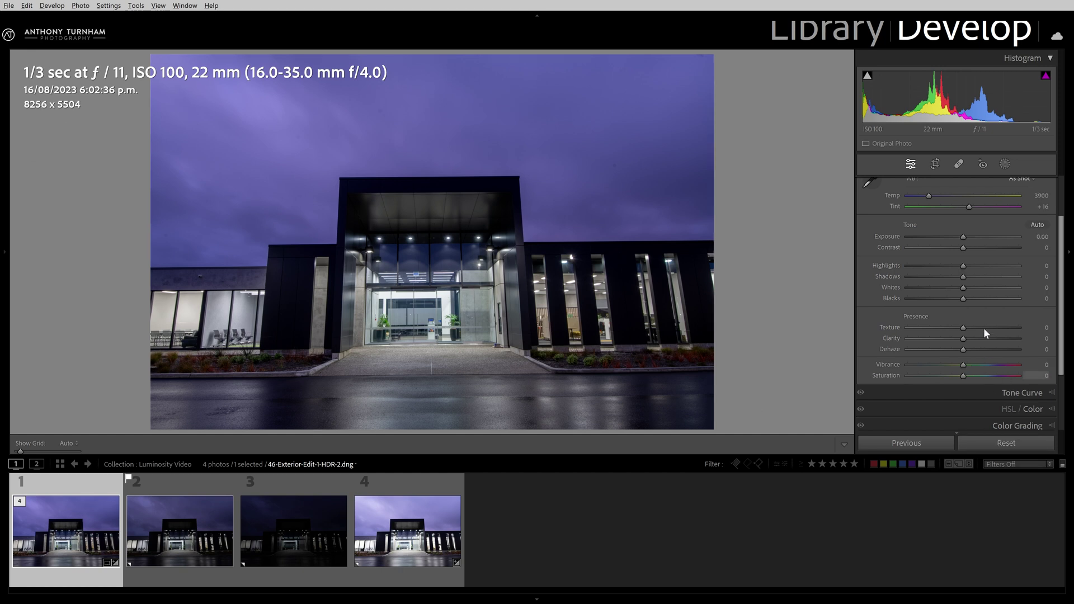
- Compare the reset HDR image with the original 1.3-second exposure next to it
click(14, 163)
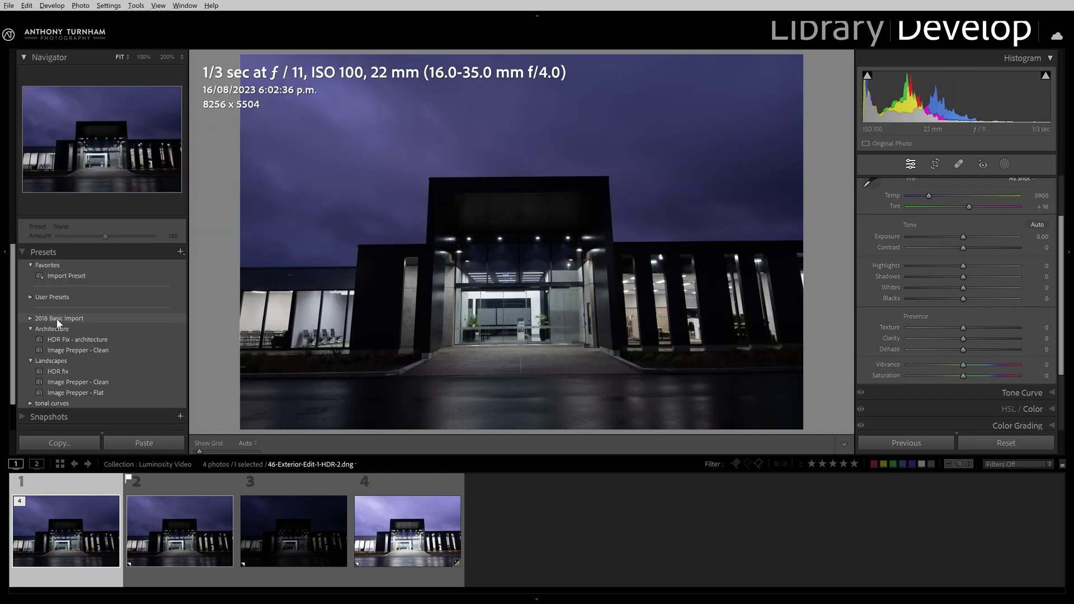
click(167, 548)
key(Left)
click(190, 517)
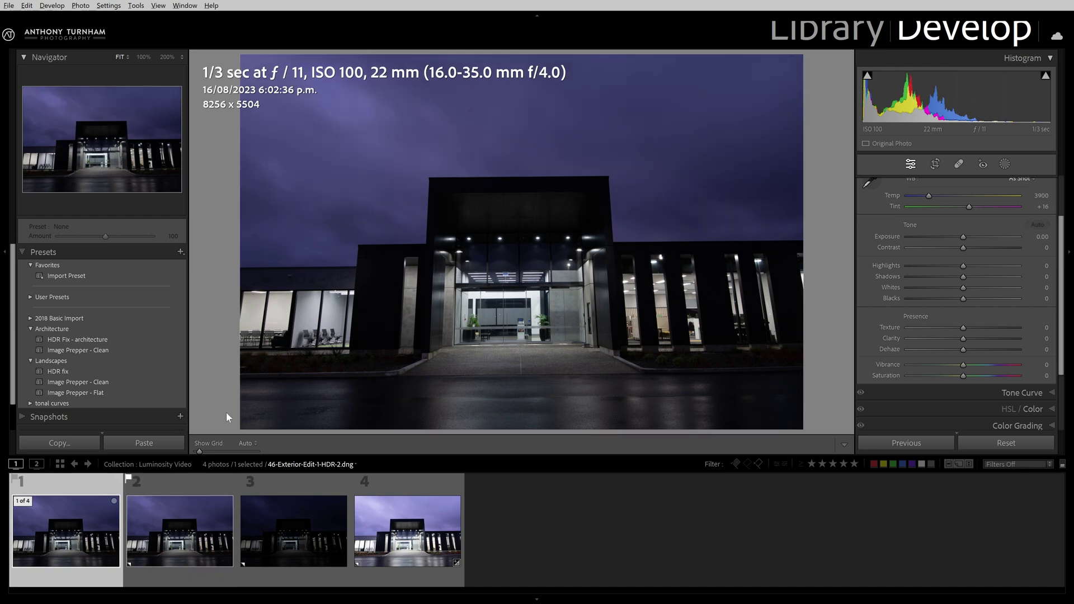
- Auto-sync Exposure +2.16, Contrast +21, Highlights -51 and Shadows +74 on the HDR image and the 1.3-second exposure
click(94, 532)
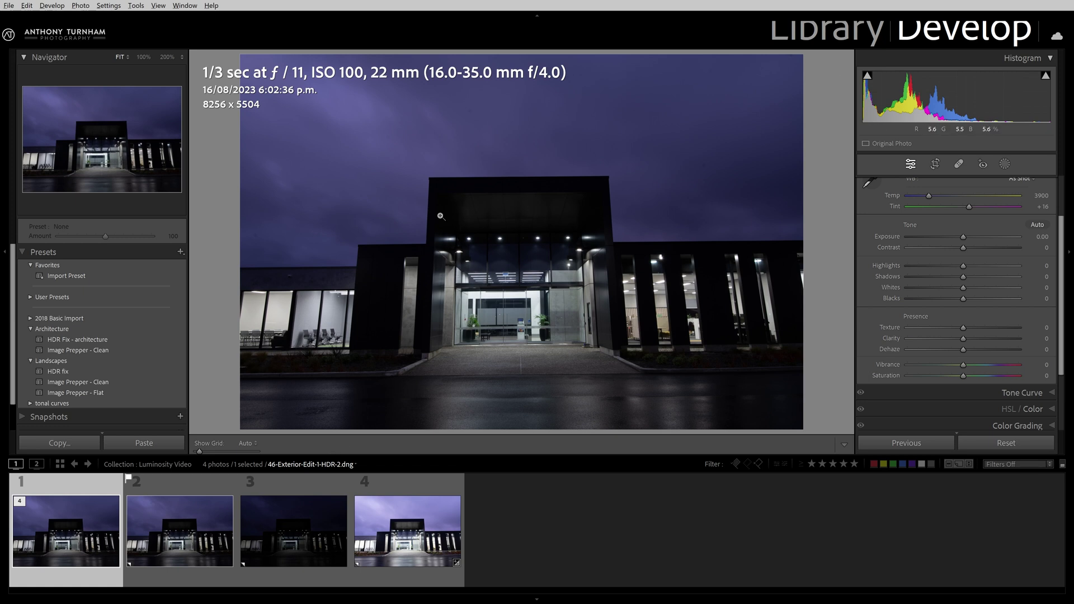
ctrl+click(212, 509)
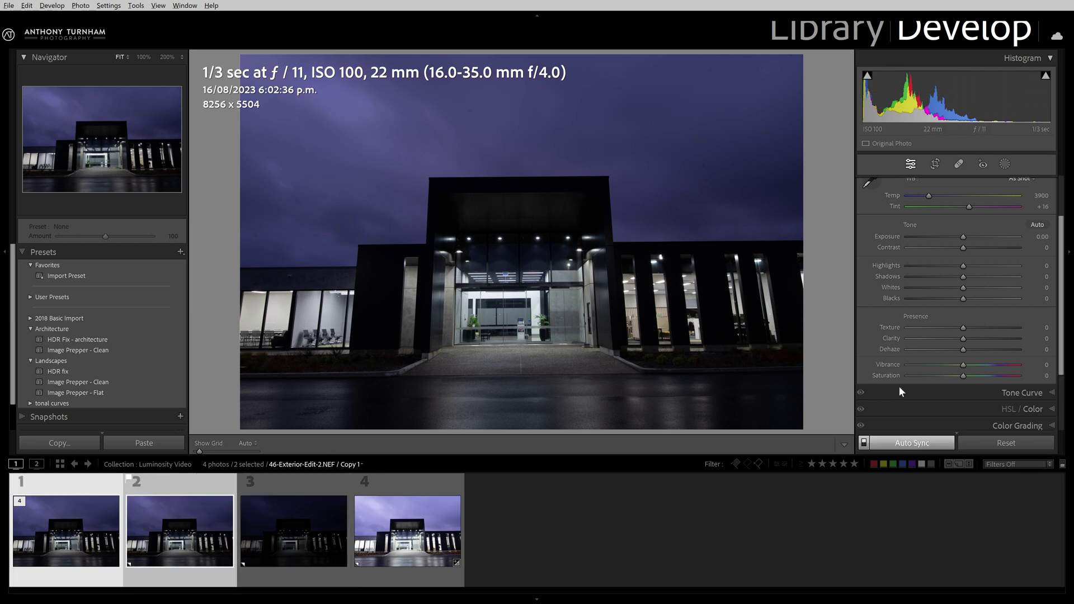
drag(963, 266, 1005, 278)
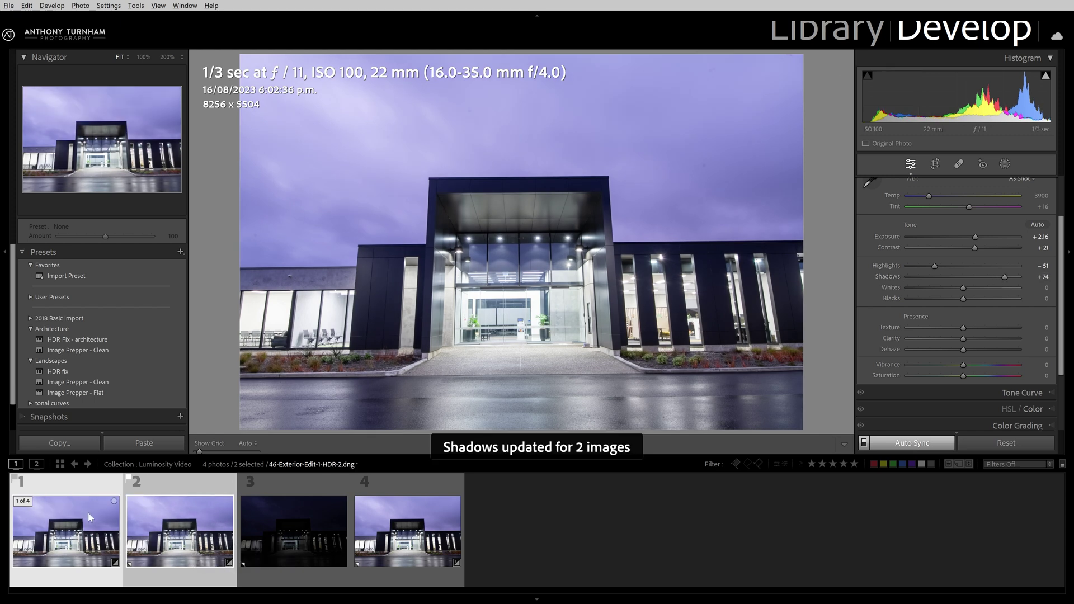
- Inspect the dark fascia above the entrance in the 1.3-second exposure at 200% for shadow noise
click(184, 523)
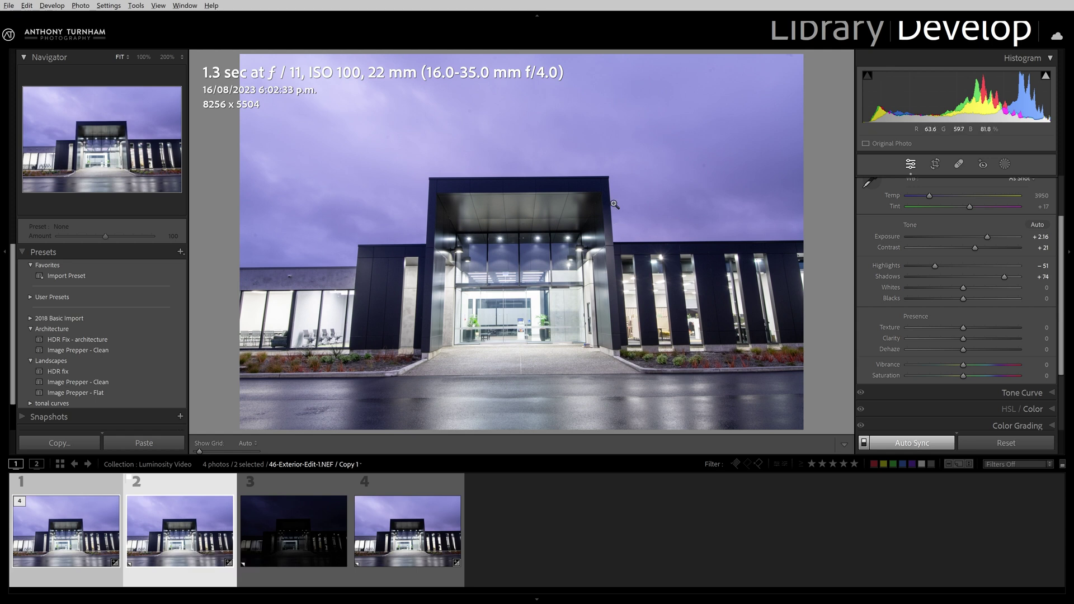
click(526, 189)
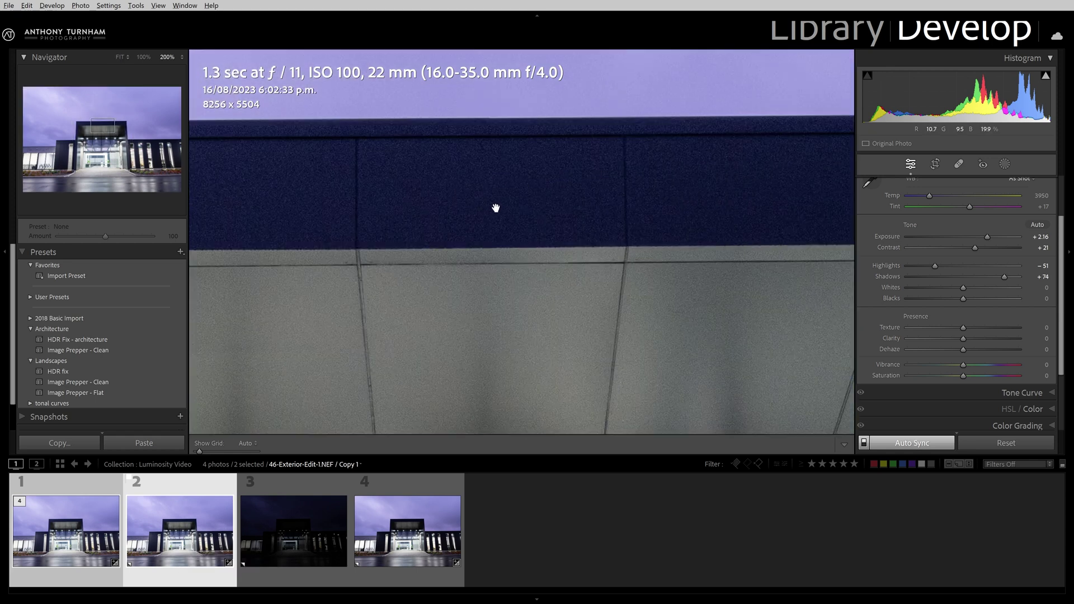
click(496, 208)
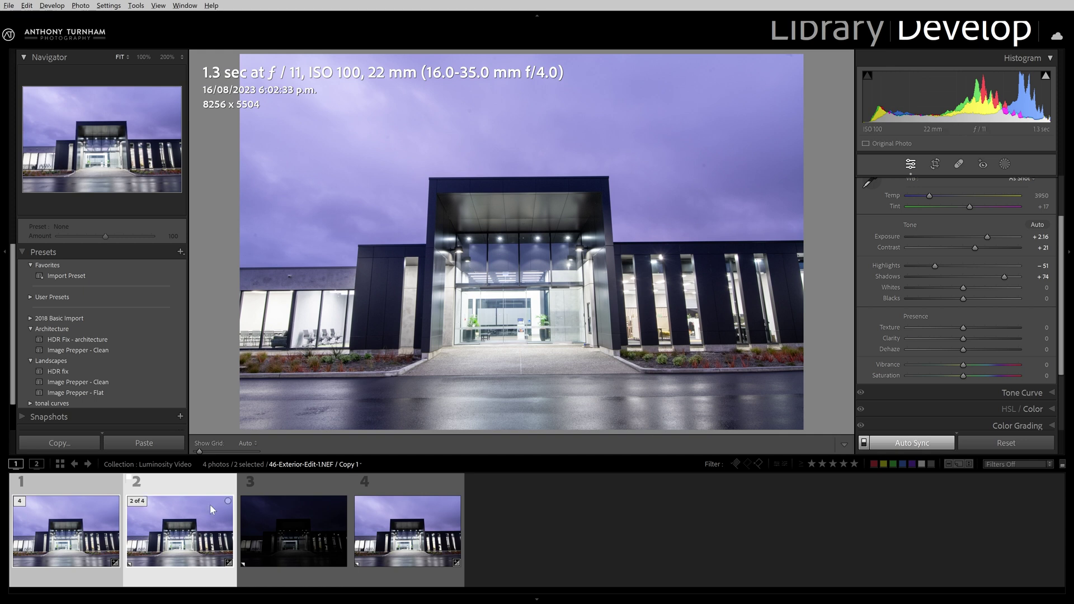
- Inspect the corner of the entrance canopy in the HDR image at 400% for shadow noise
click(70, 533)
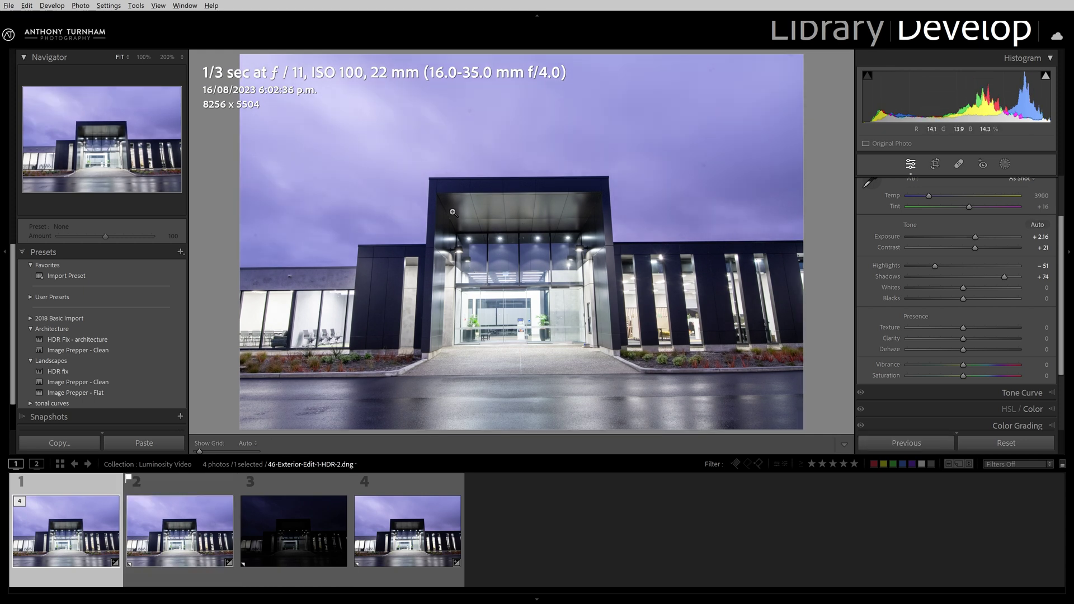
click(423, 179)
drag(448, 179, 511, 338)
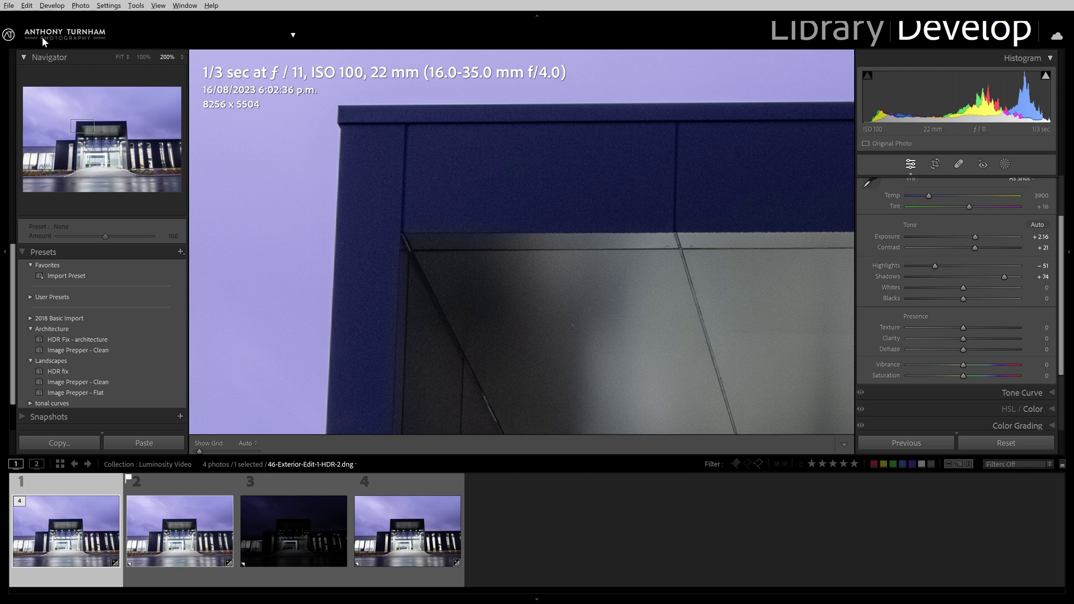
click(182, 57)
click(174, 167)
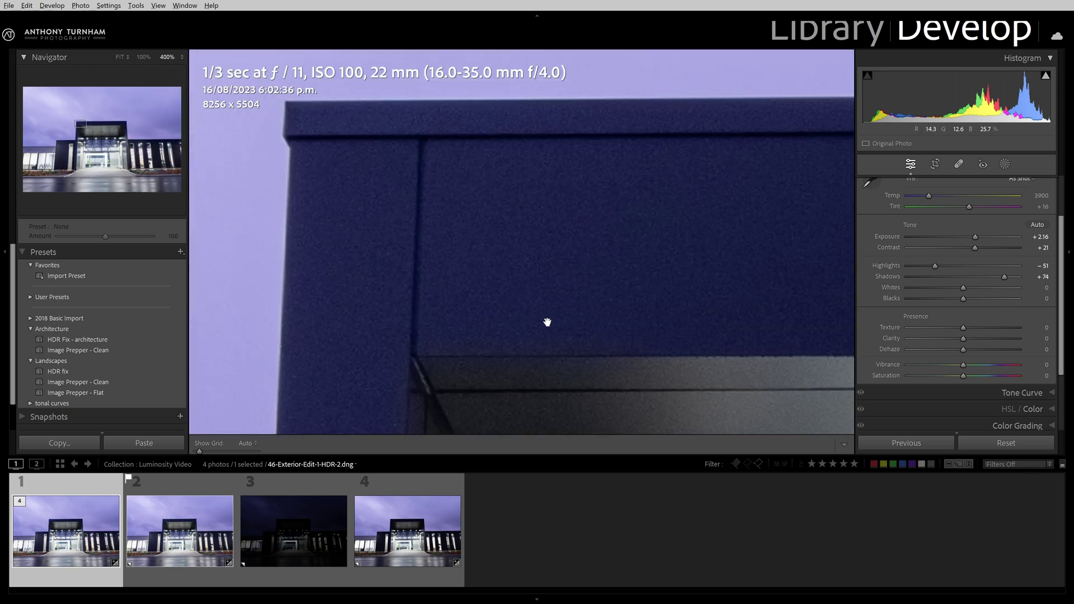
- Compare noise on the same canopy corner between the 1.3-second exposure and the HDR image at 400%
click(193, 546)
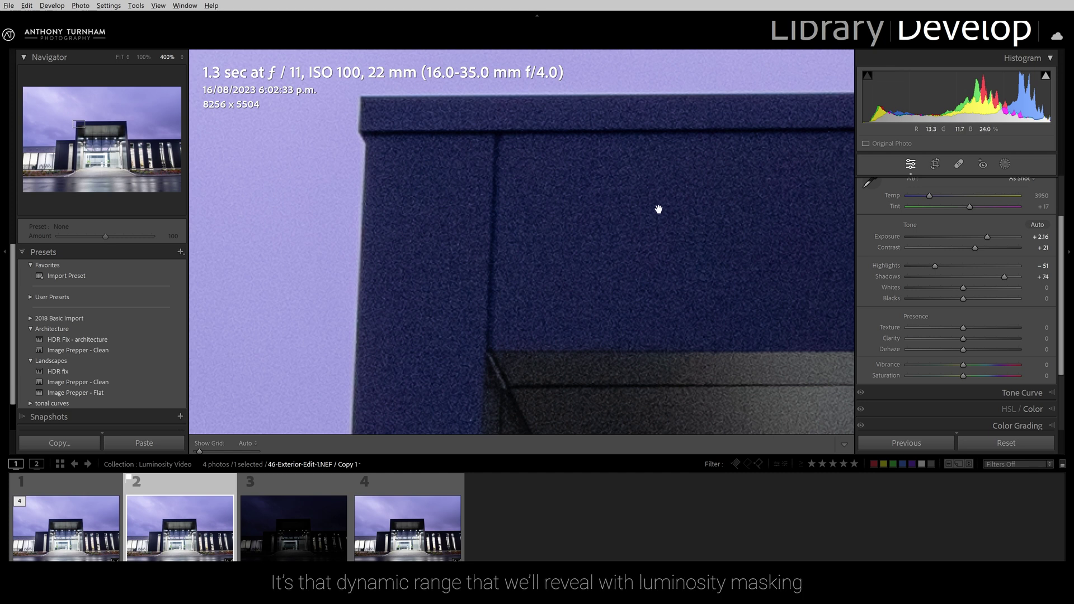
click(485, 207)
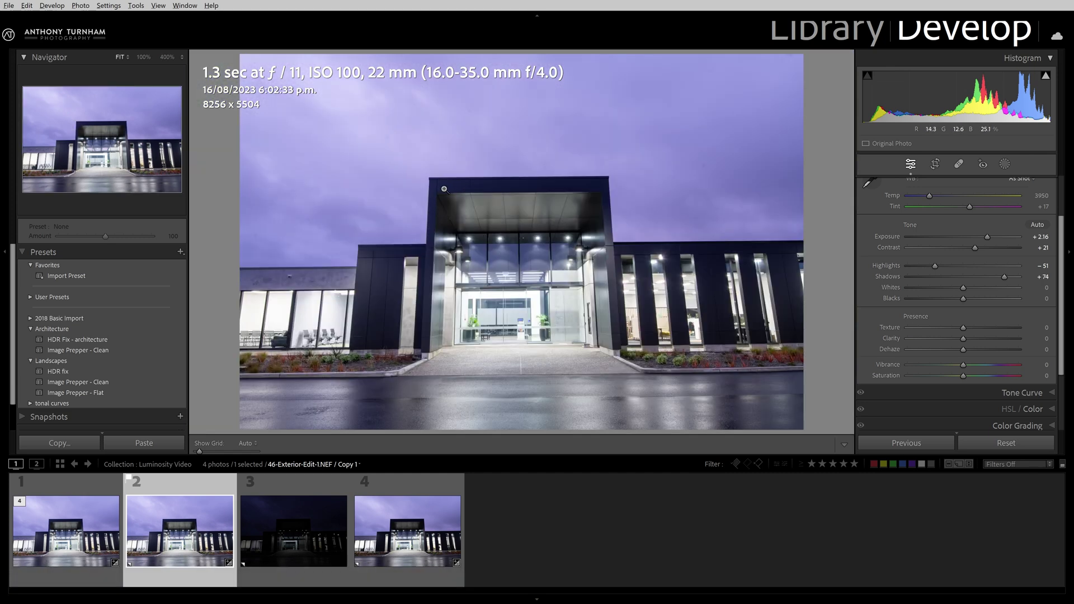
click(441, 186)
key(Left)
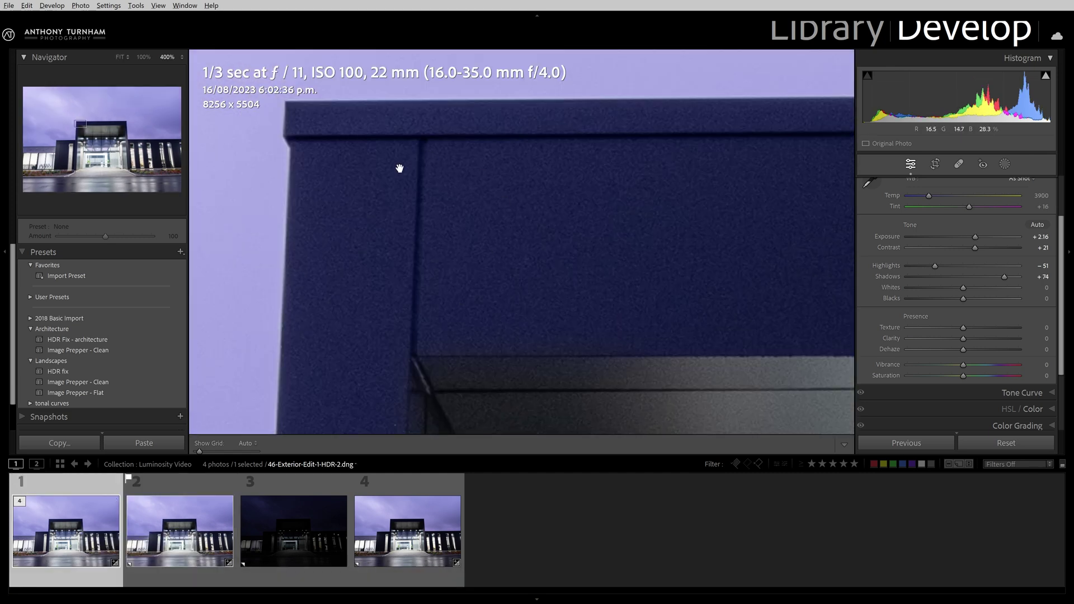
click(451, 235)
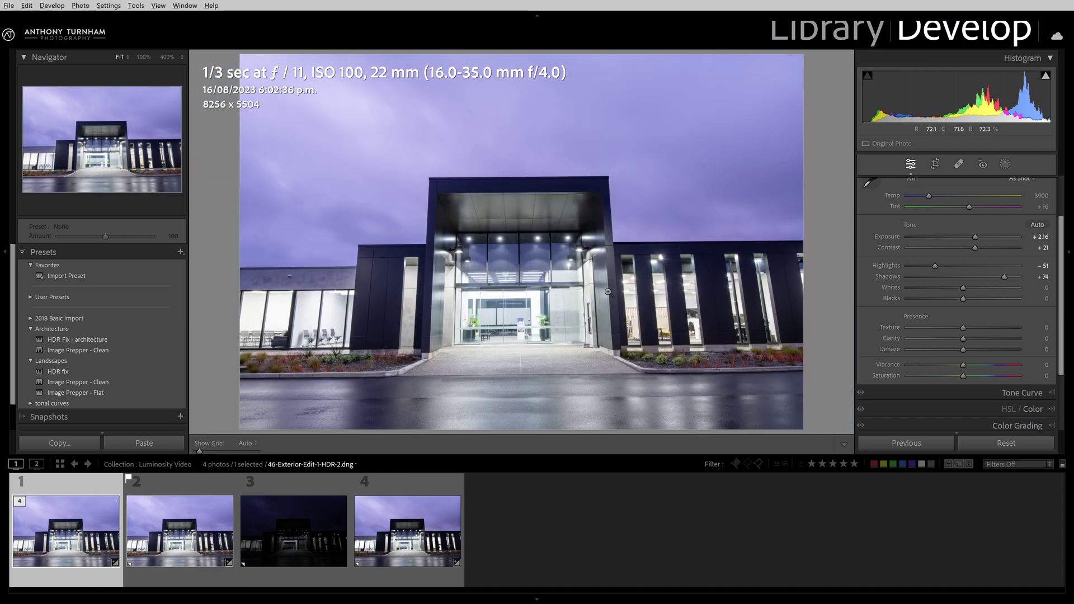
- Apply the HDR Fix - architecture preset to the HDR image and set Exposure to +0.80
click(64, 340)
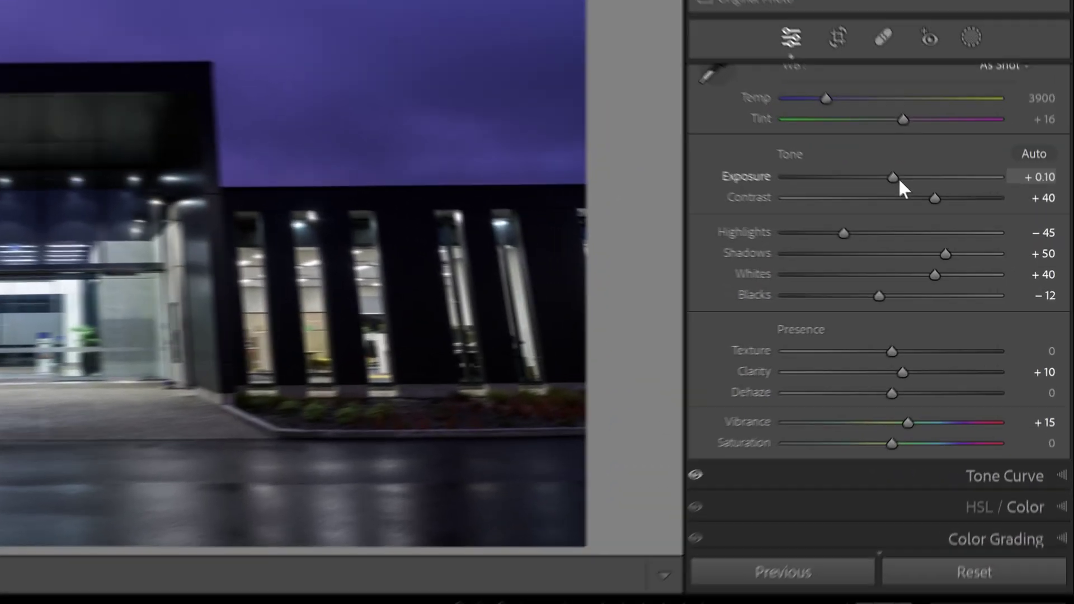
drag(963, 237, 972, 239)
drag(904, 176, 897, 175)
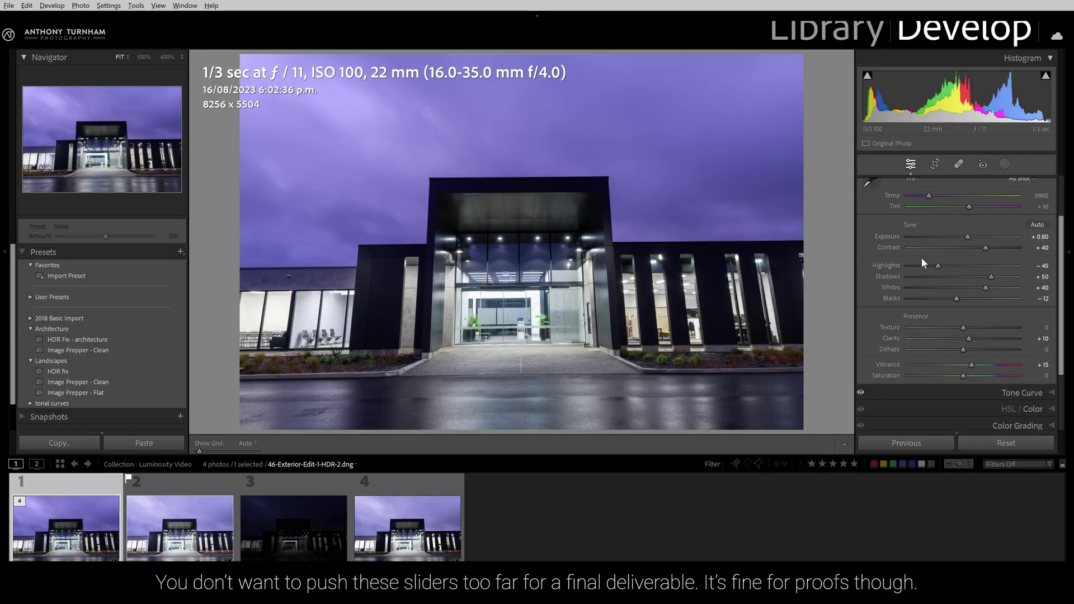
- Try a cooler white balance on the HDR image with Temp 3005 and Tint -11
scroll(929, 259, up, 1)
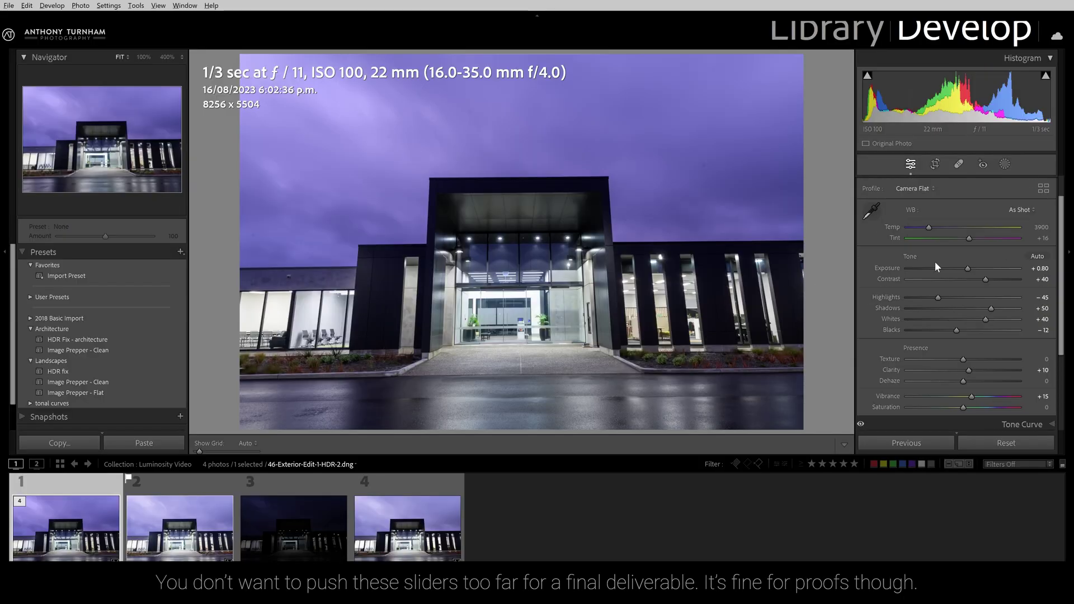
mouse_move(931, 224)
mouse_down()
mouse_move(948, 231)
mouse_move(927, 230)
mouse_up()
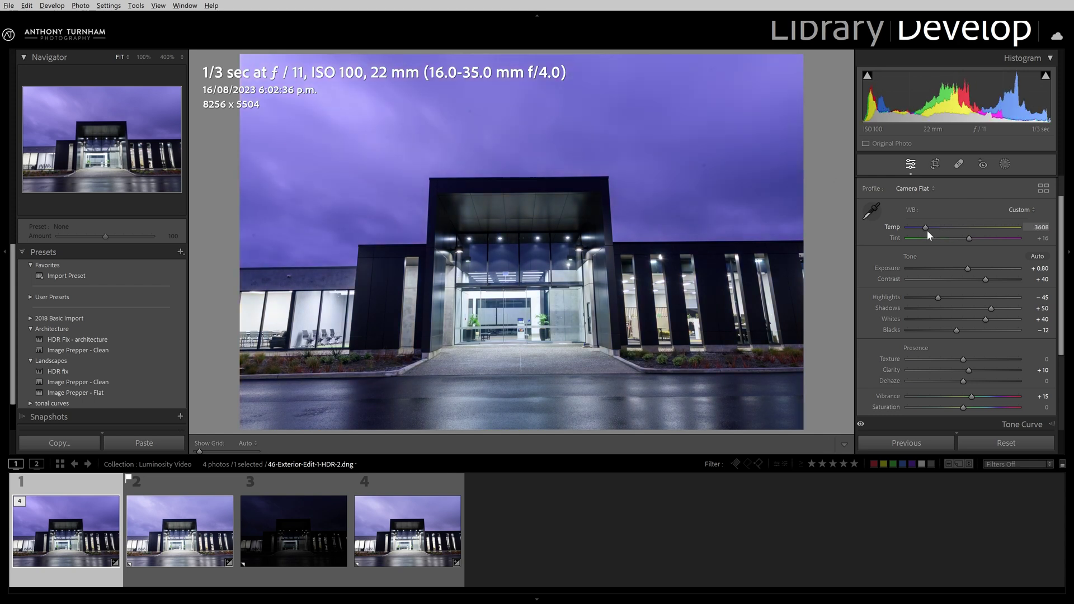
double_click(927, 228)
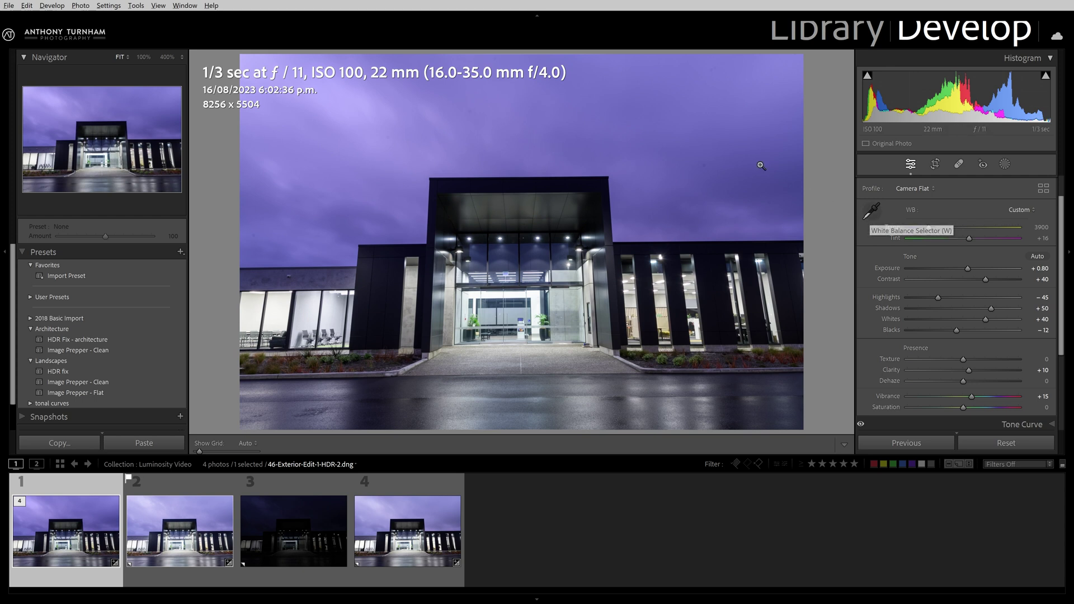
mouse_move(941, 227)
mouse_down()
mouse_move(920, 228)
mouse_move(959, 238)
mouse_up()
click(955, 237)
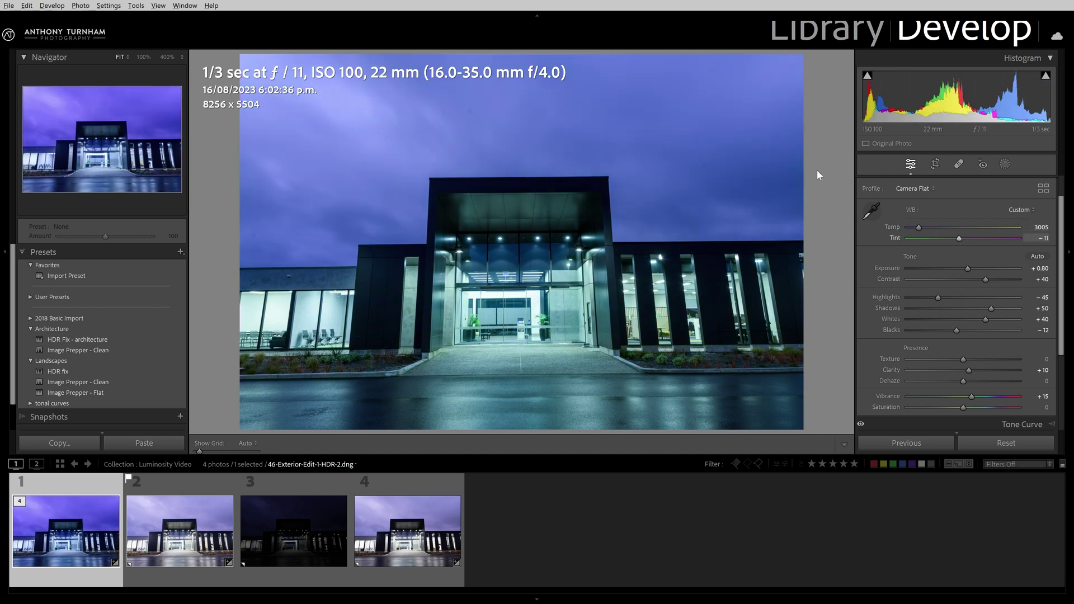
- Sample a neutral white balance from the dark fascia above the entrance and check the fascia at 400%
click(299, 314)
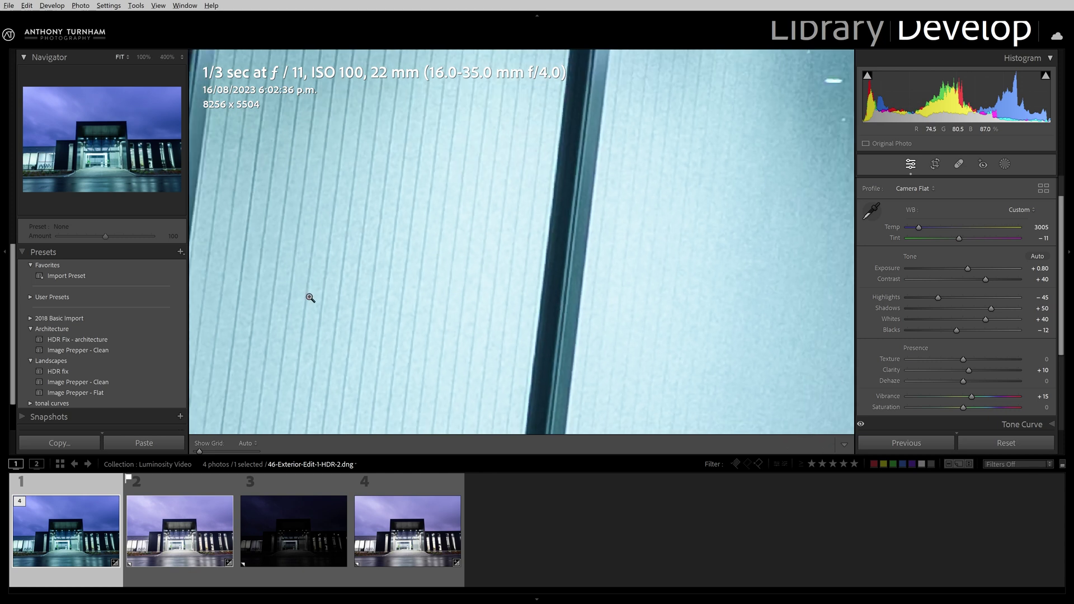
click(310, 297)
click(871, 211)
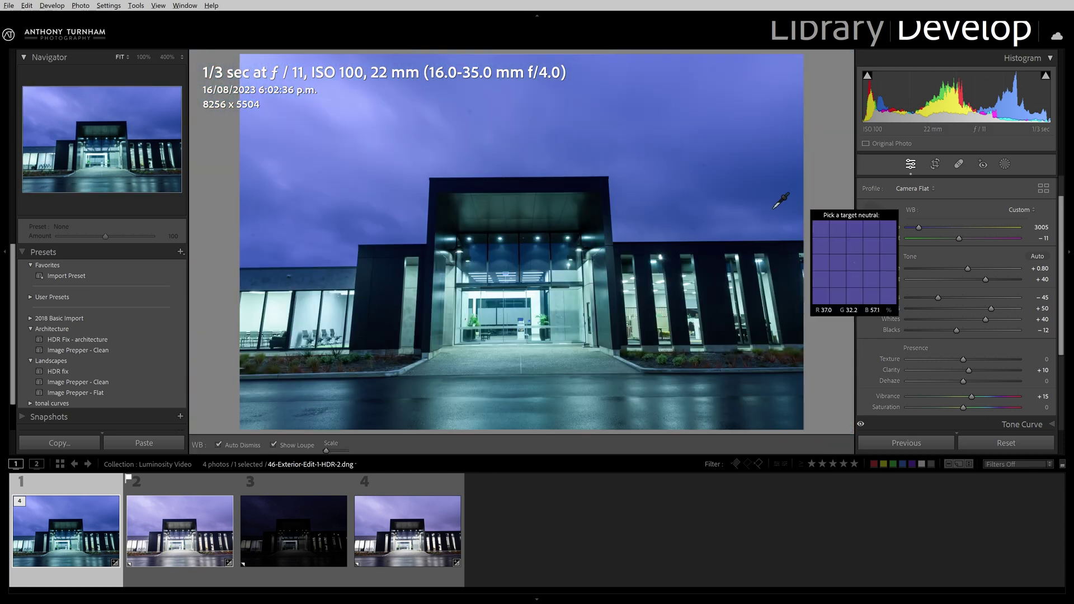
click(594, 180)
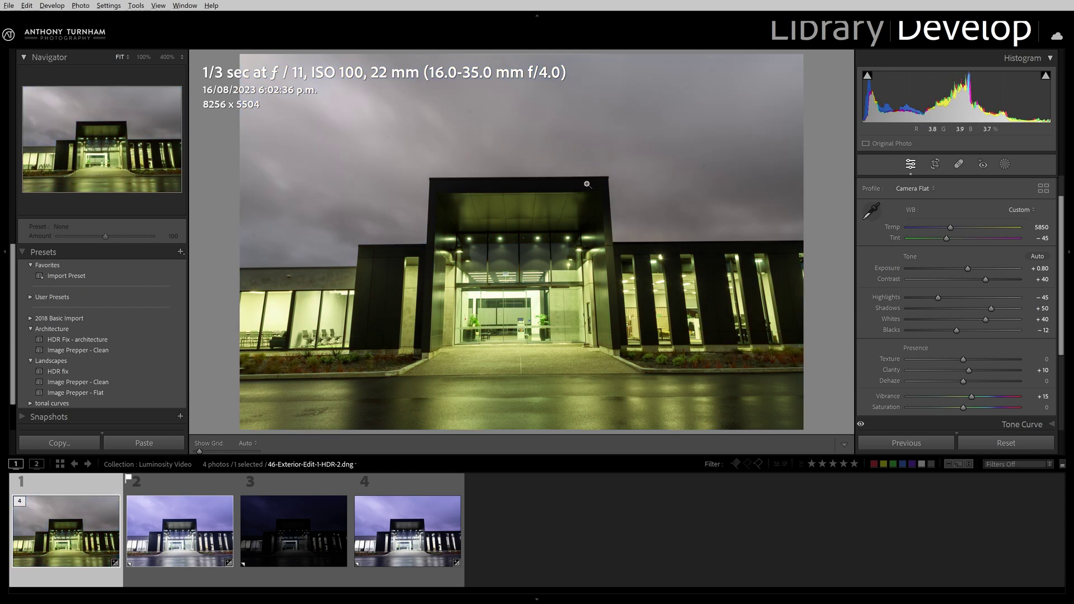
click(600, 180)
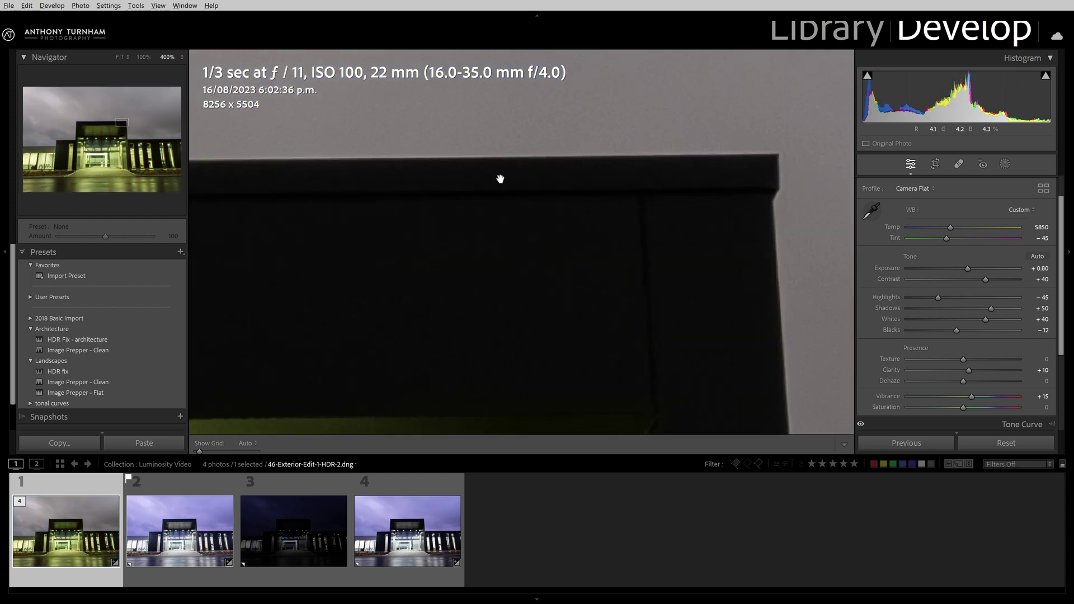
click(513, 204)
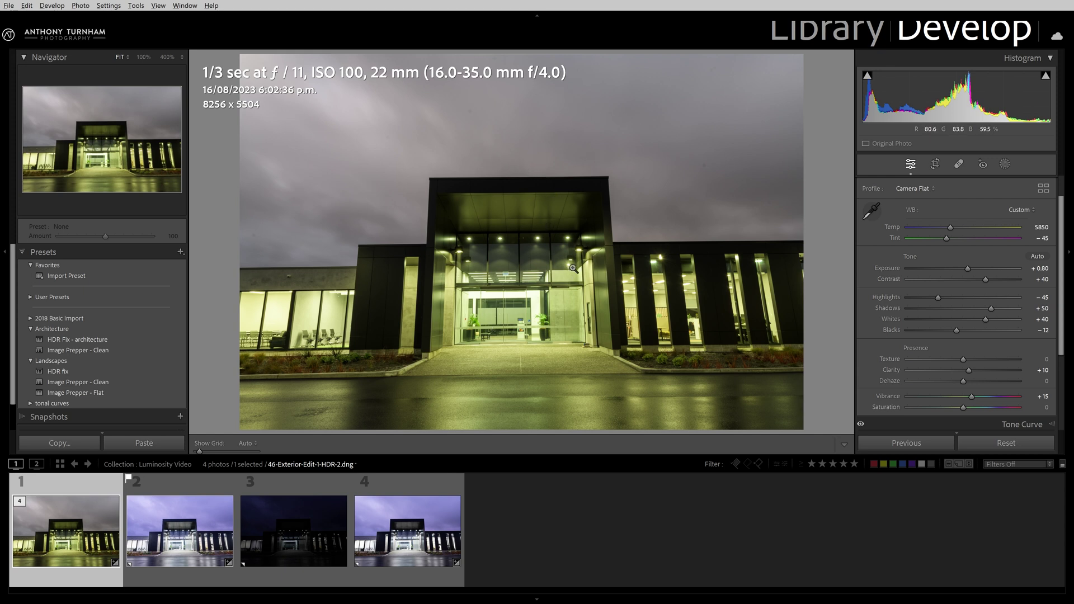
- Resample the white balance from the dark wall beside the entrance and from the wet road in the foreground
click(871, 210)
click(698, 285)
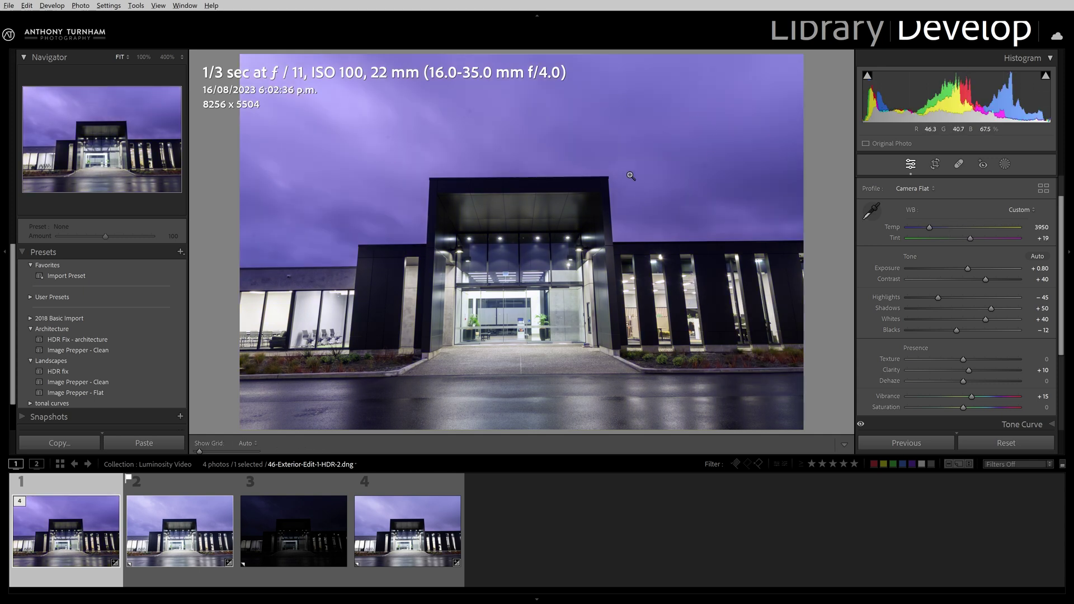
click(870, 211)
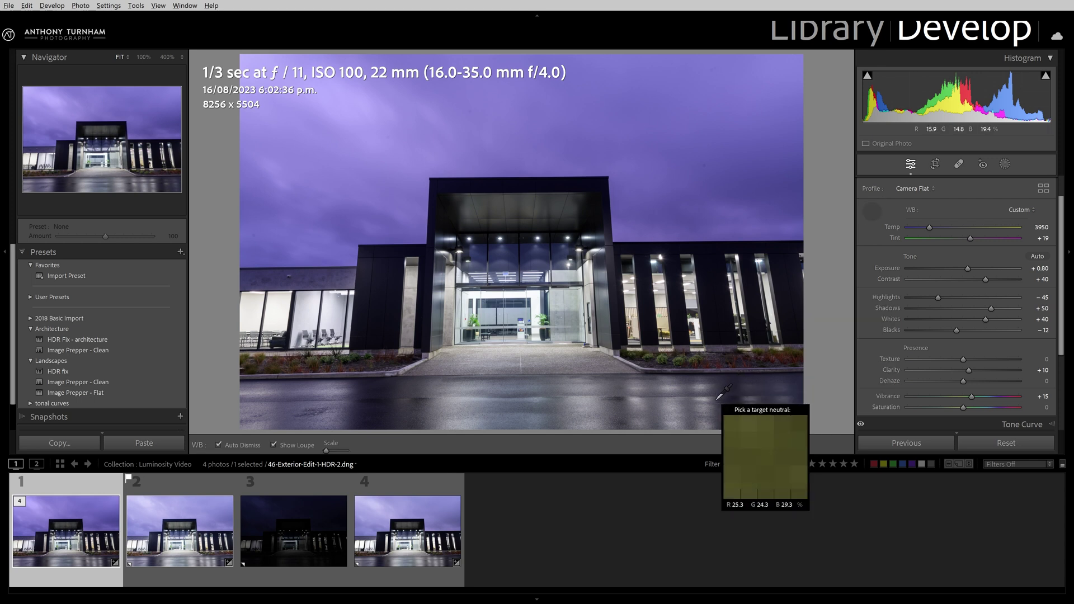
click(721, 407)
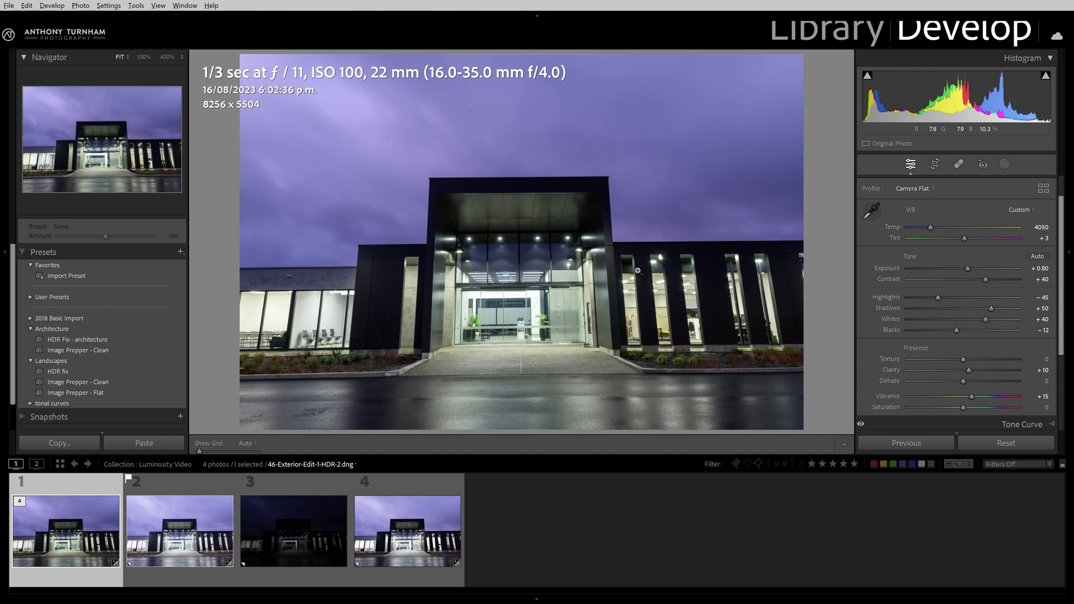
- Cool the road-sampled white balance to Temp 3457 and fine-tune its Tint
drag(932, 226, 926, 227)
key(Up)
key(Up)
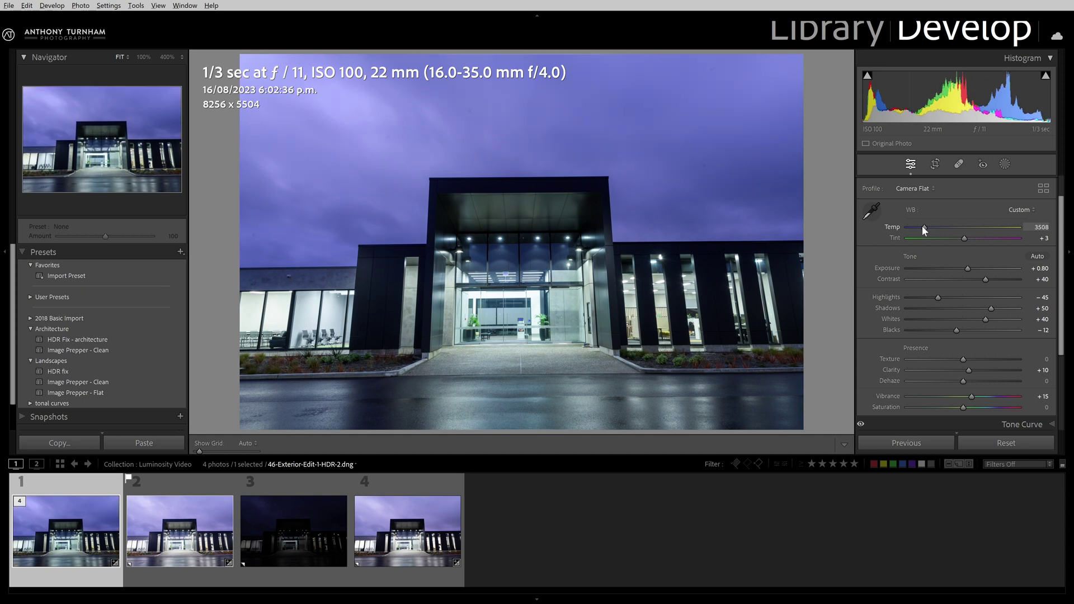
key(Down)
key(Down)
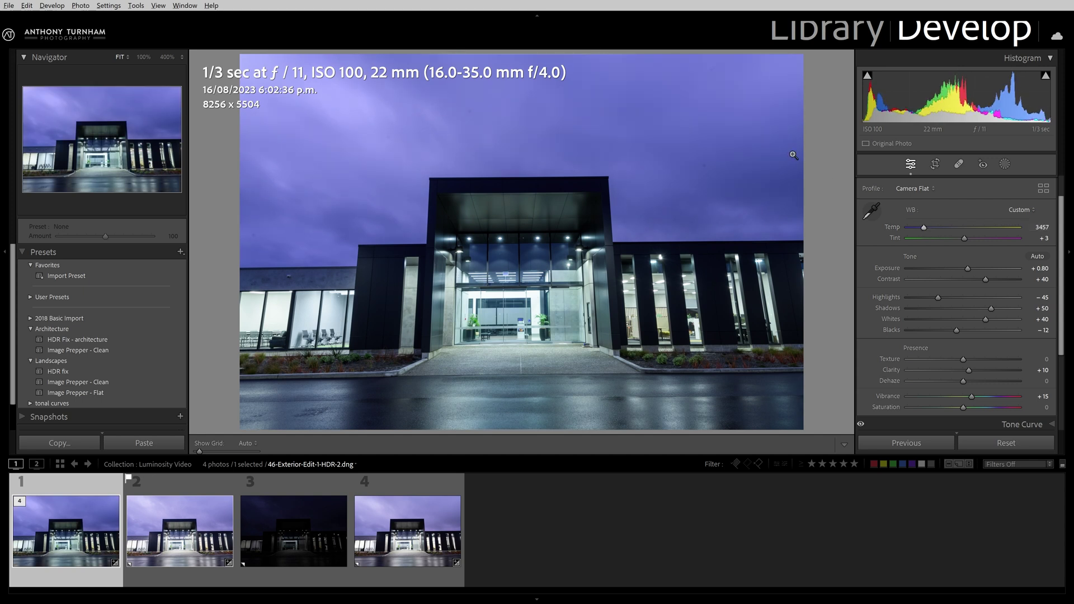
mouse_move(963, 237)
mouse_down()
mouse_move(972, 241)
mouse_move(962, 240)
mouse_up()
- Sample the white balance from the dark wall between the windows and adjust it to Temp 3935 and Tint -15
key(w)
click(730, 292)
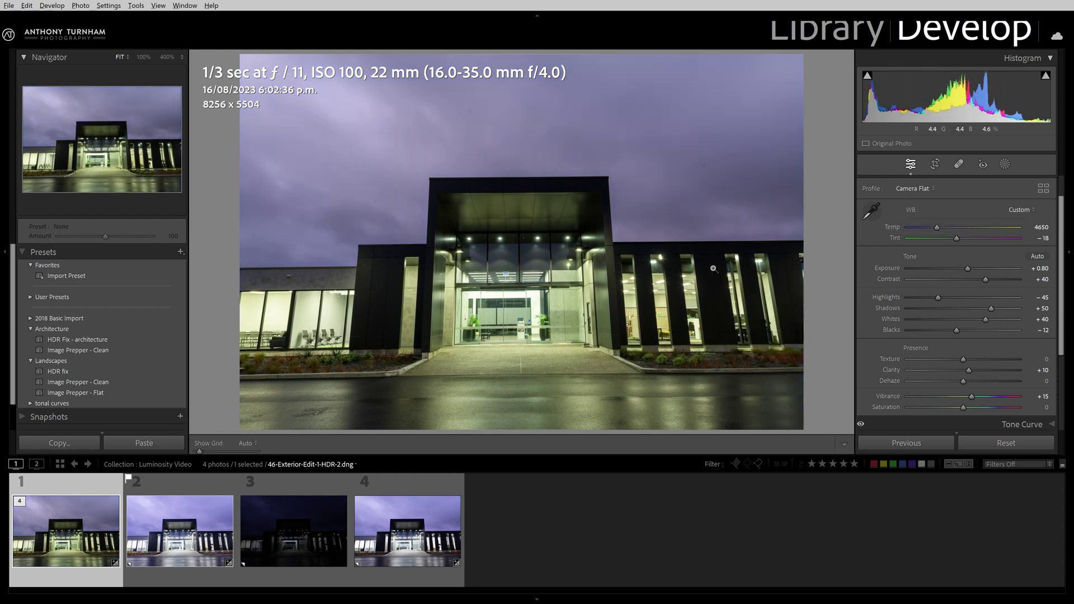
drag(937, 226, 959, 240)
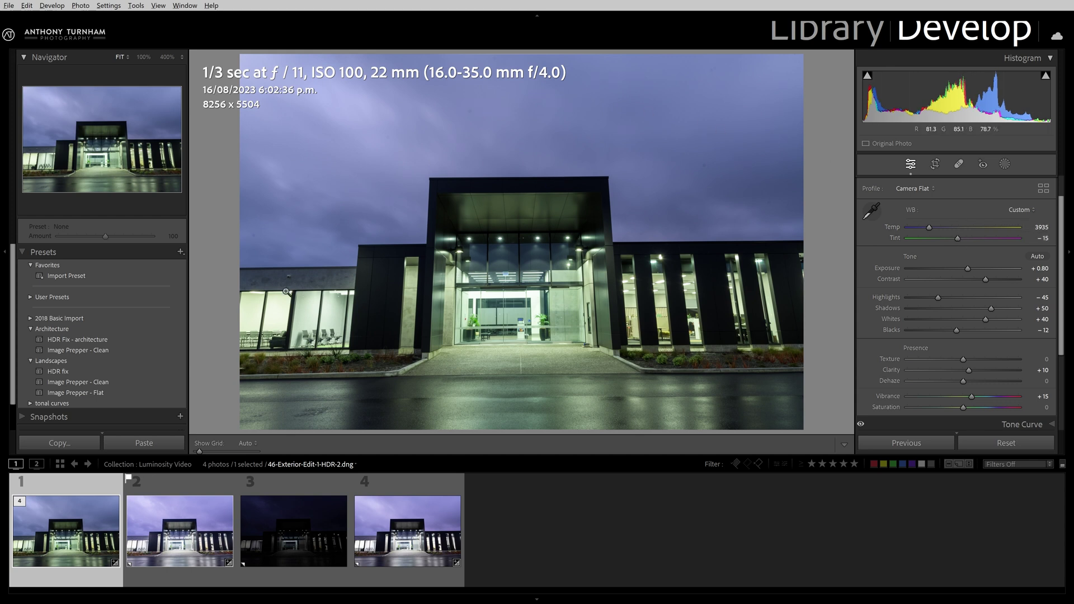
- Shift the Green hue strongly toward yellow and set the Yellow hue to -27 in the color mixer
scroll(1007, 347, down, 2)
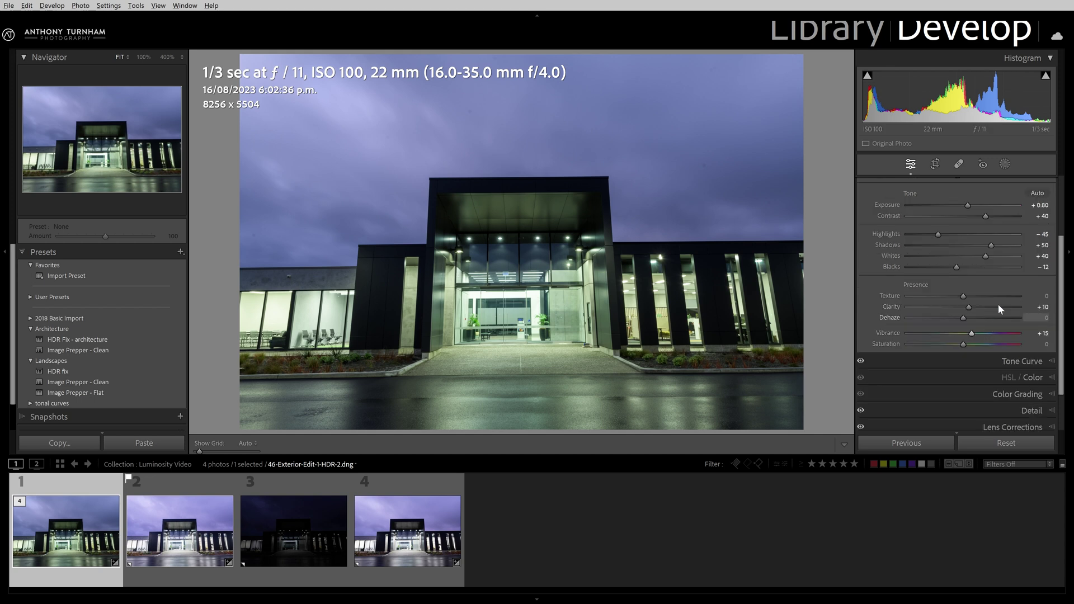
scroll(997, 309, down, 2)
click(1041, 316)
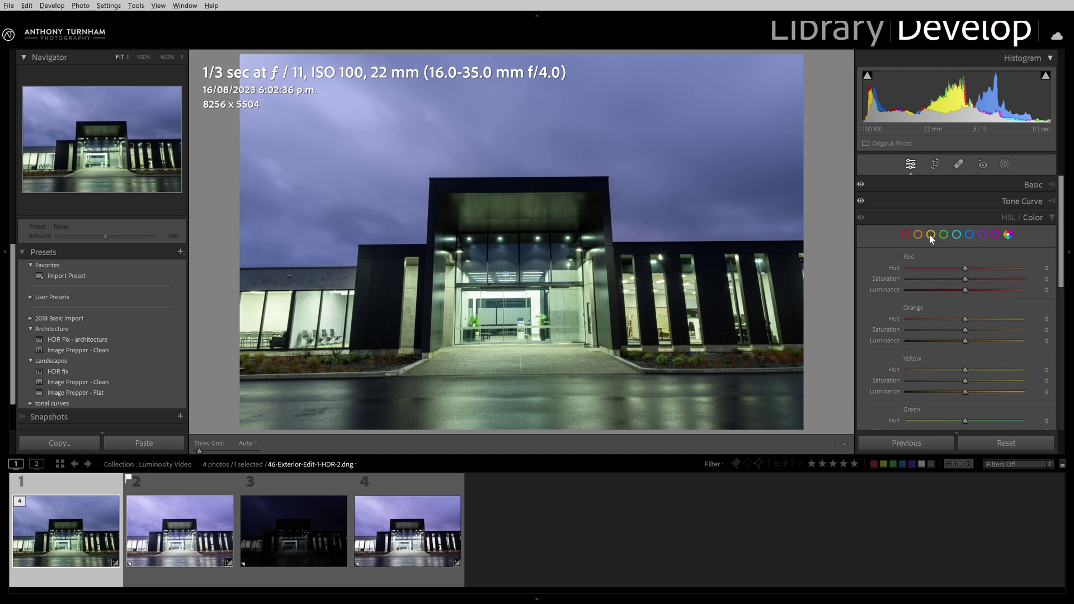
click(943, 235)
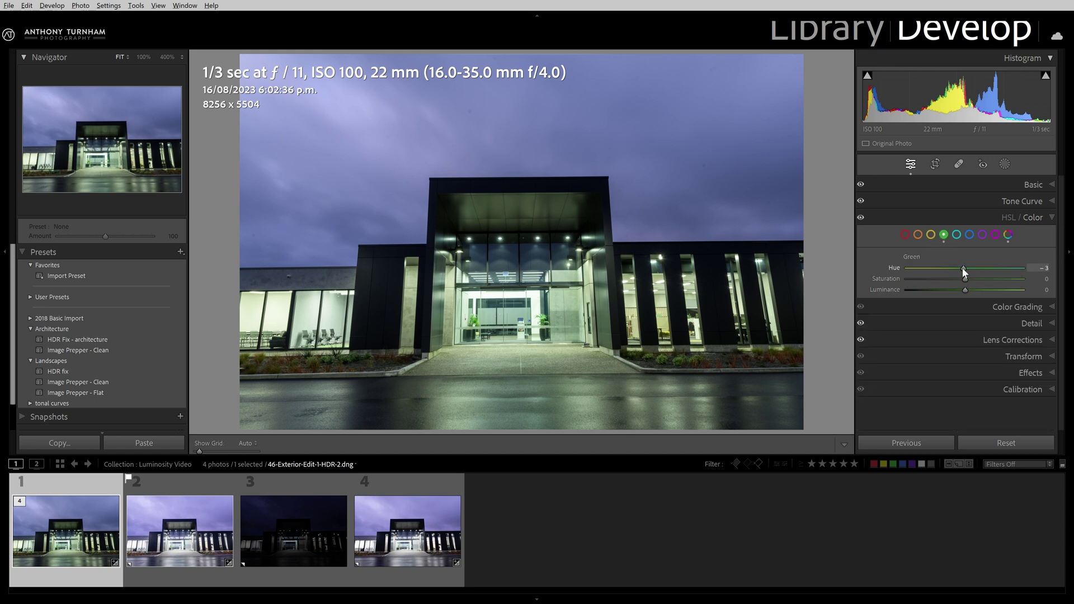
drag(942, 265, 911, 269)
click(931, 236)
mouse_move(962, 268)
mouse_down()
mouse_move(928, 258)
mouse_move(906, 272)
mouse_move(965, 281)
mouse_move(949, 278)
mouse_up()
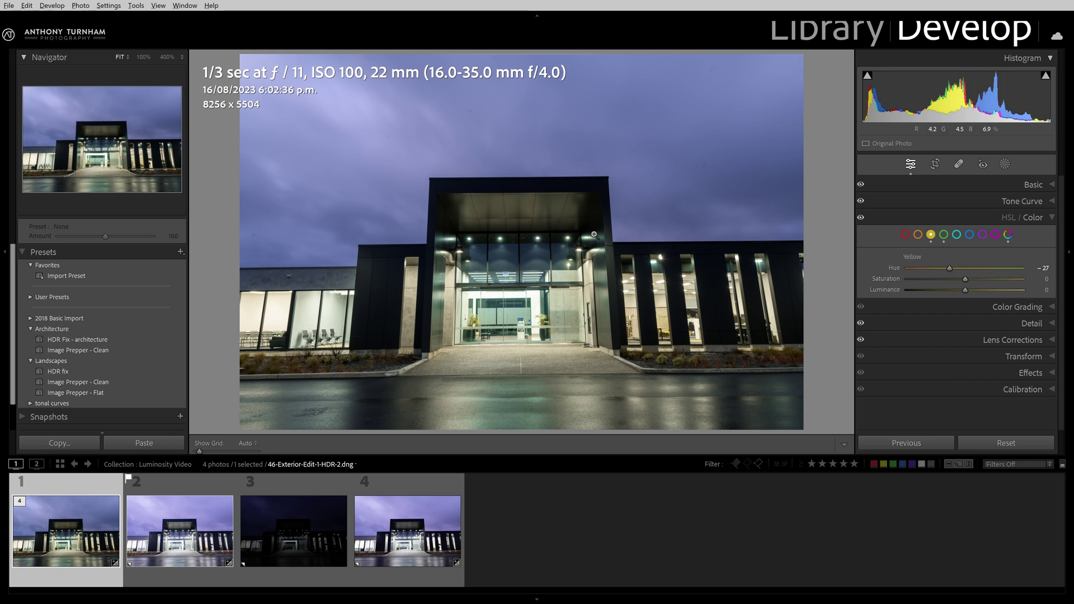
- Set the Aqua hue to -84 and saturation to -58, and compare the image before and after editing
click(595, 235)
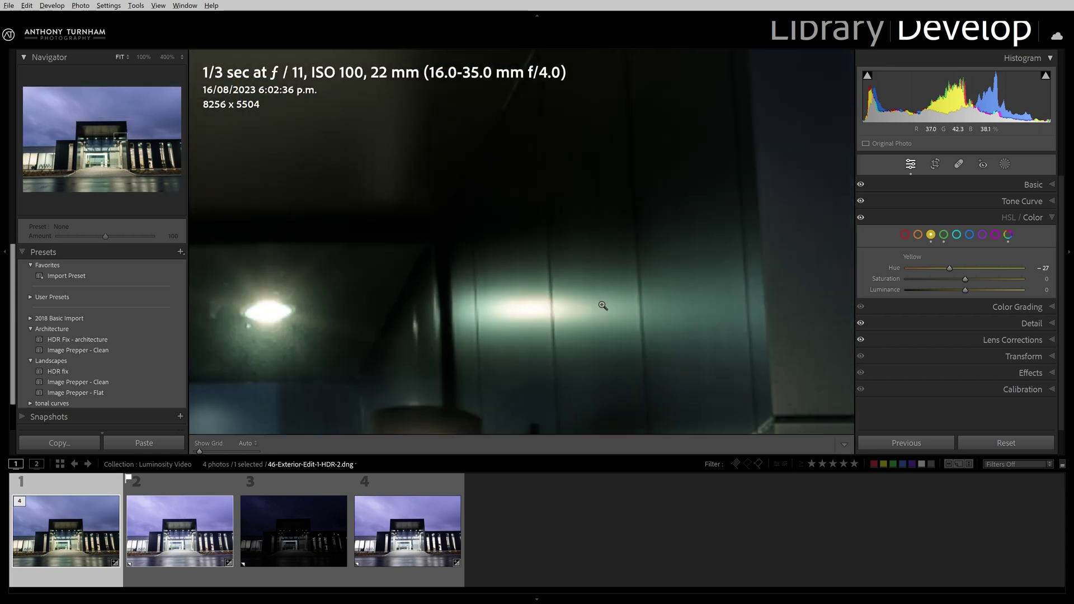
click(603, 305)
click(957, 235)
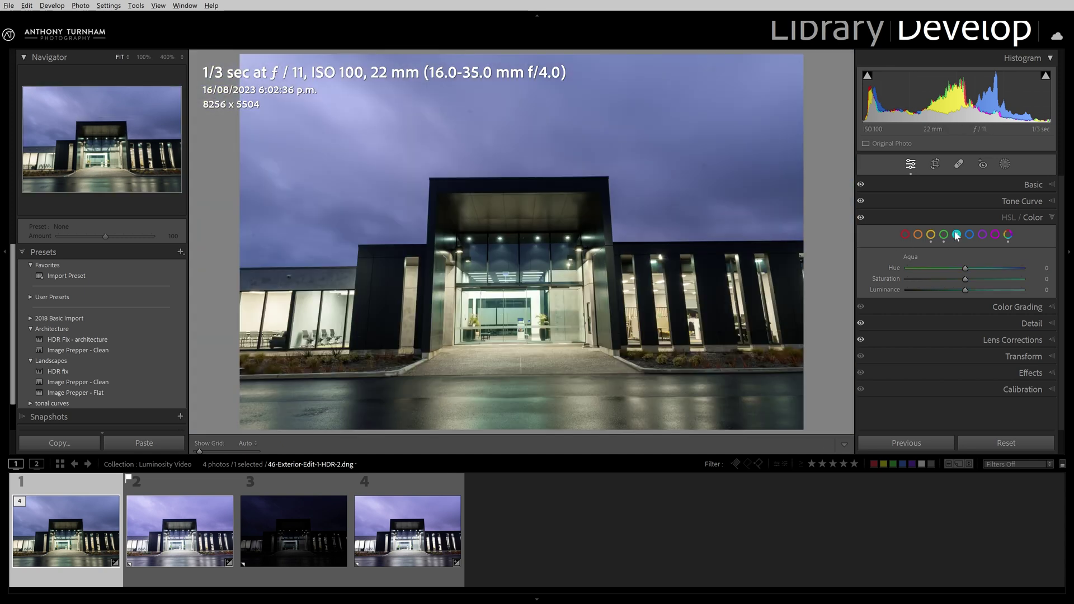
drag(965, 268, 923, 281)
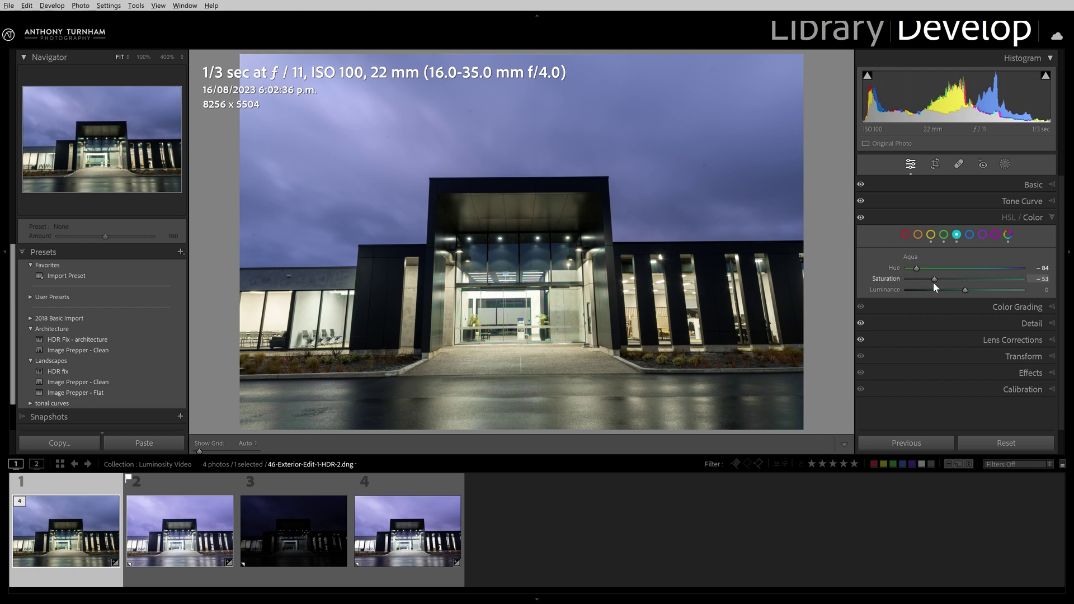
drag(936, 282, 931, 281)
double_click(935, 290)
key(backslash)
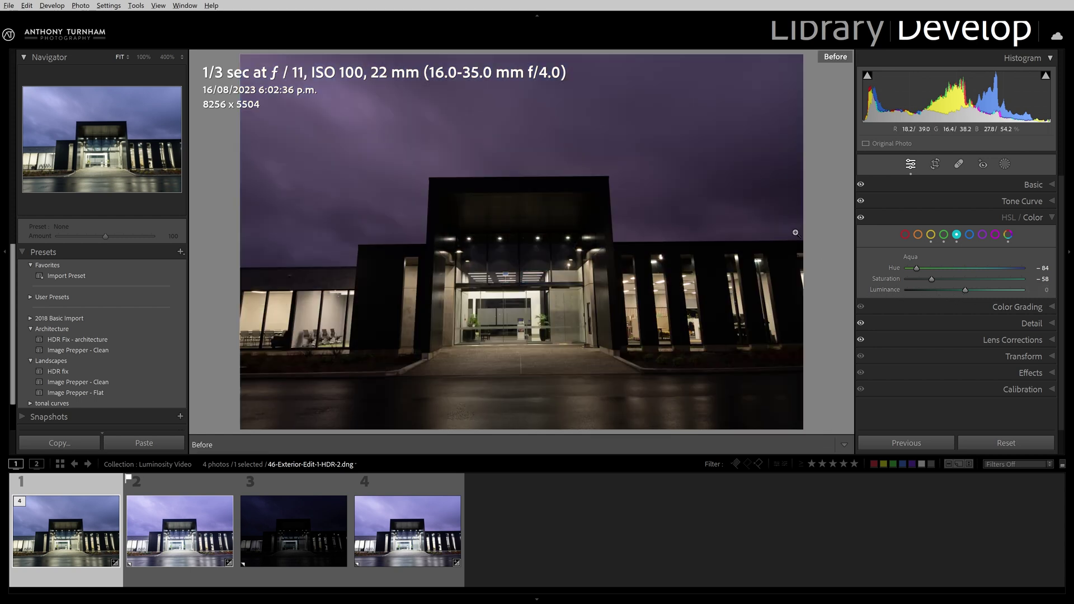
key(backslash)
key(backslash)
key(backslash)
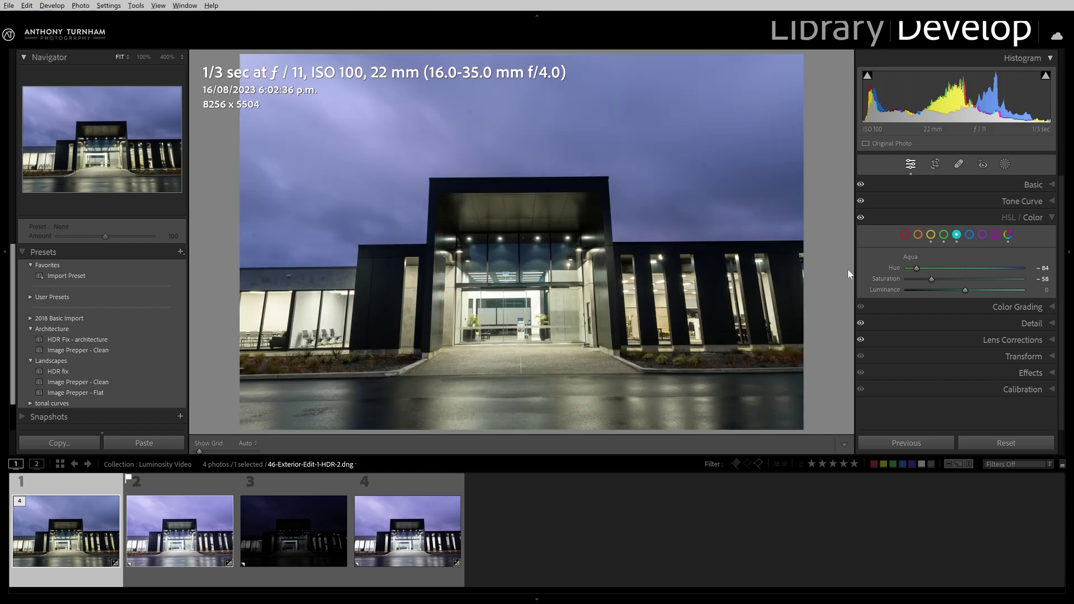
- Set manual Luminance noise reduction to 21 and check the entrance canopy up close
click(1049, 324)
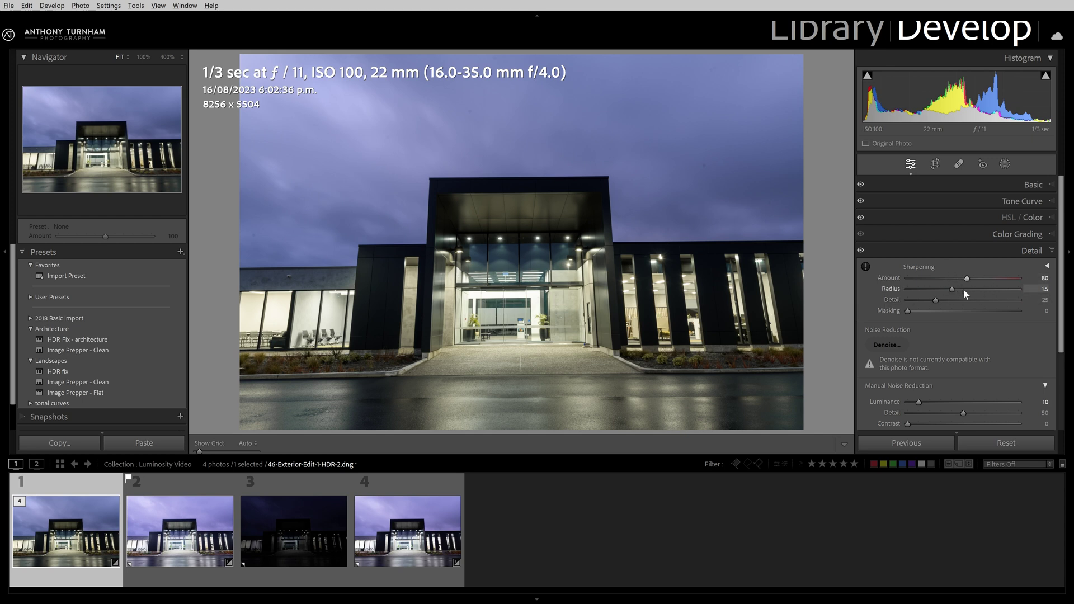
scroll(965, 297, down, 2)
drag(921, 350, 930, 354)
click(548, 195)
drag(548, 195, 640, 232)
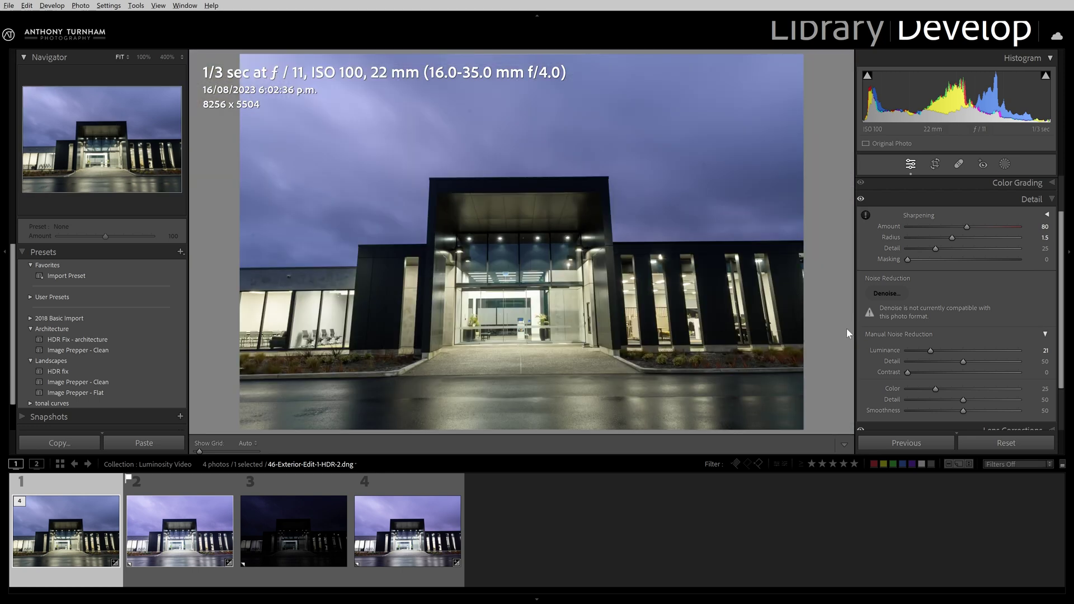
- Straighten the building's perspective with the Auto Upright correction
click(979, 199)
click(976, 286)
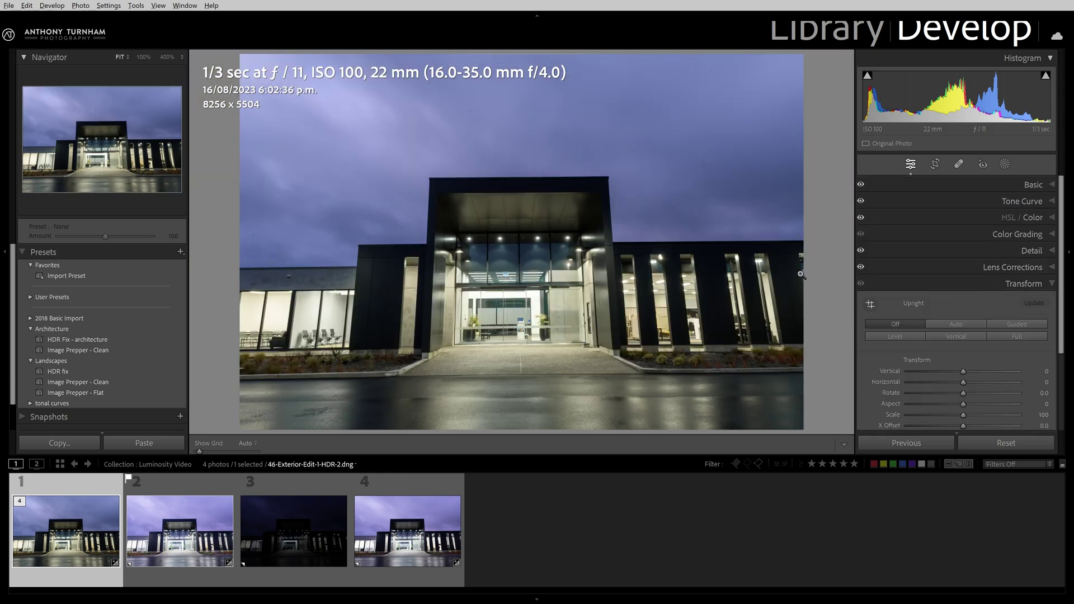
click(1015, 323)
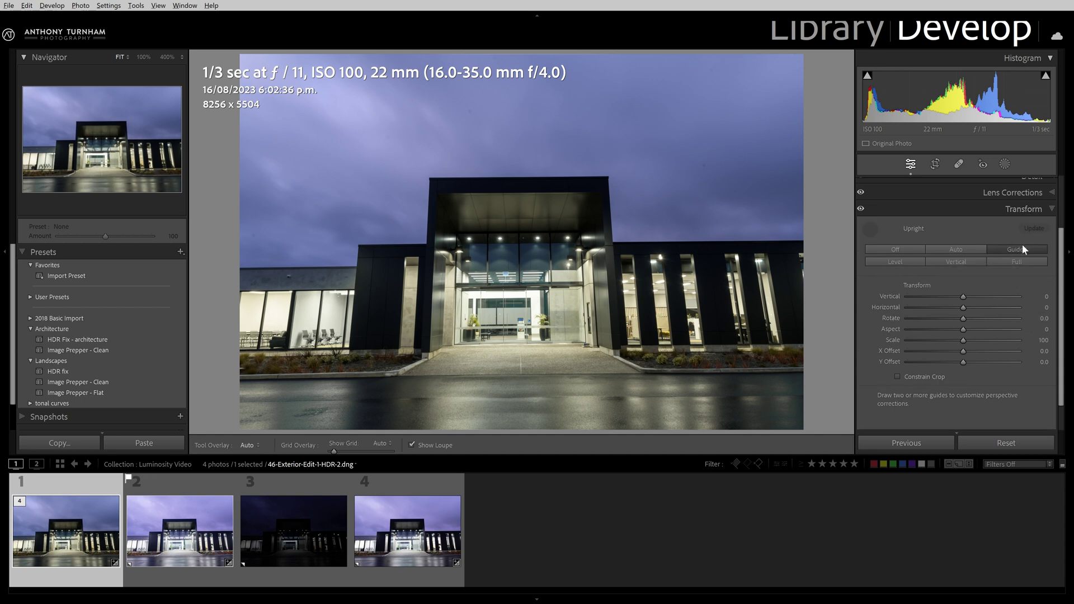
click(979, 249)
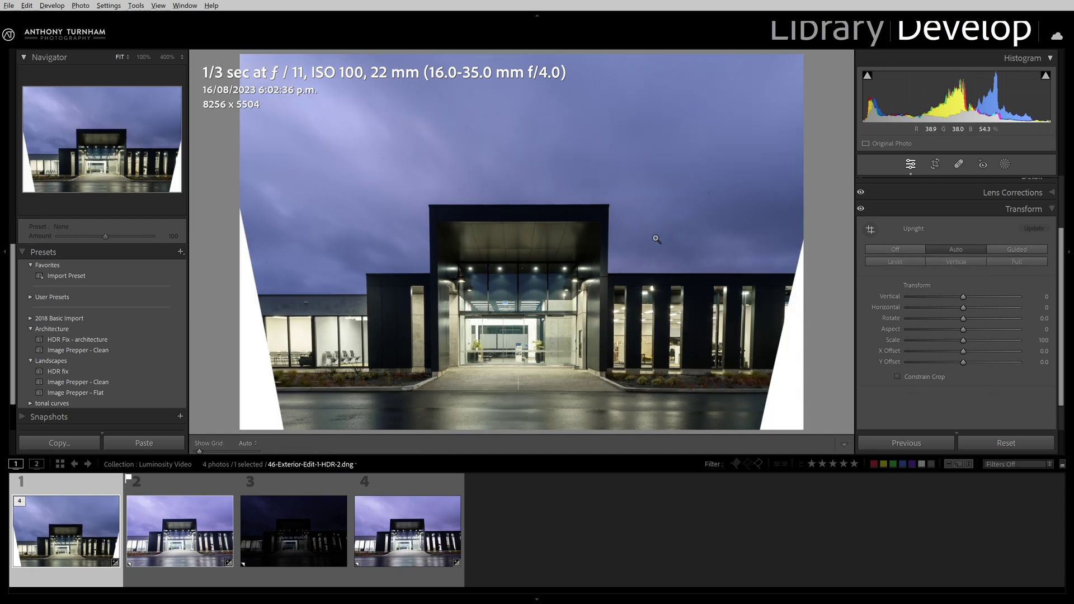
- Examine the ceiling panels and lights under the entrance canopy at 100% zoom
click(593, 252)
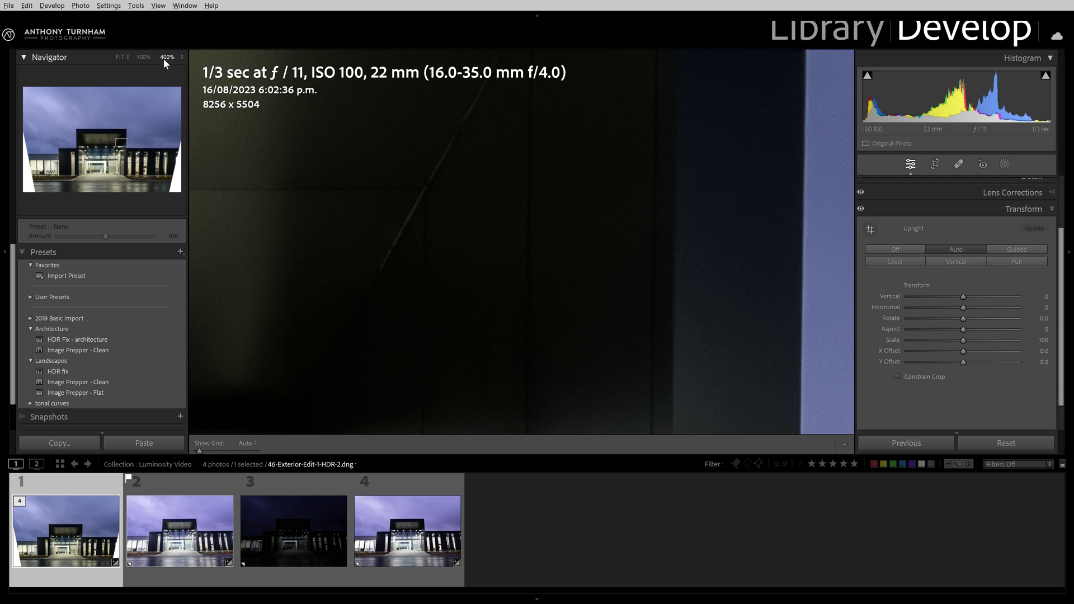
click(180, 57)
click(152, 133)
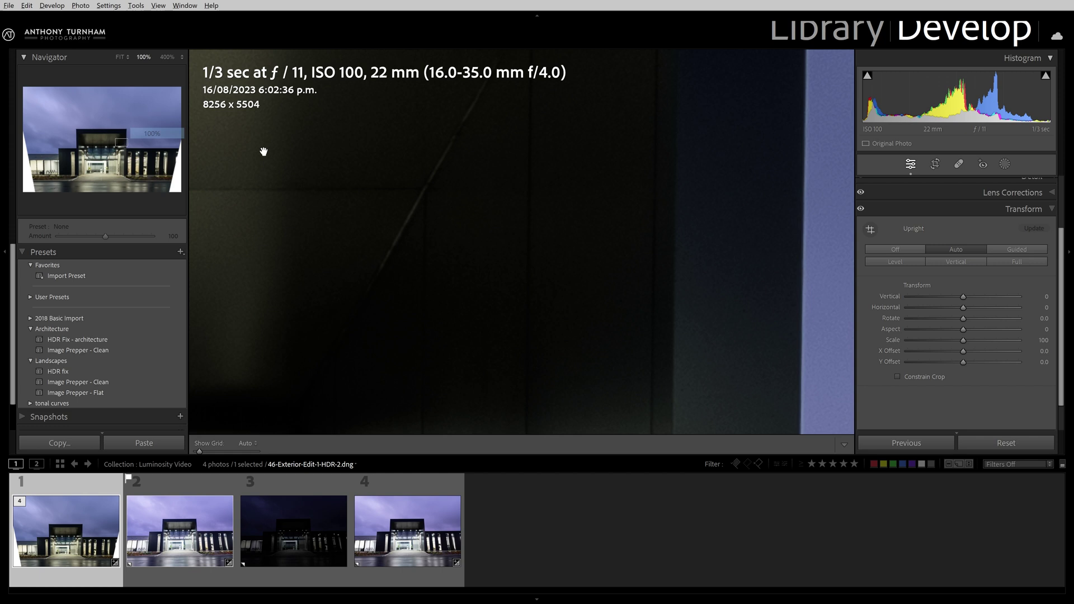
drag(400, 180, 628, 178)
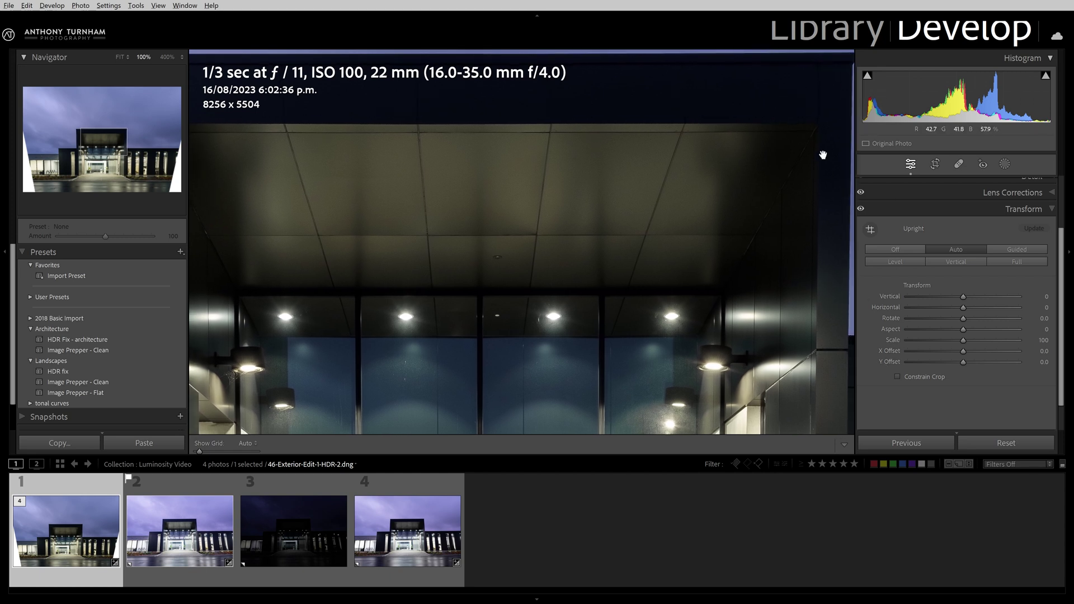
- Replace the Auto Upright correction with a Guided one, using two horizontal guides at the roofline and base and two vertical guides towards the building's sides
click(804, 211)
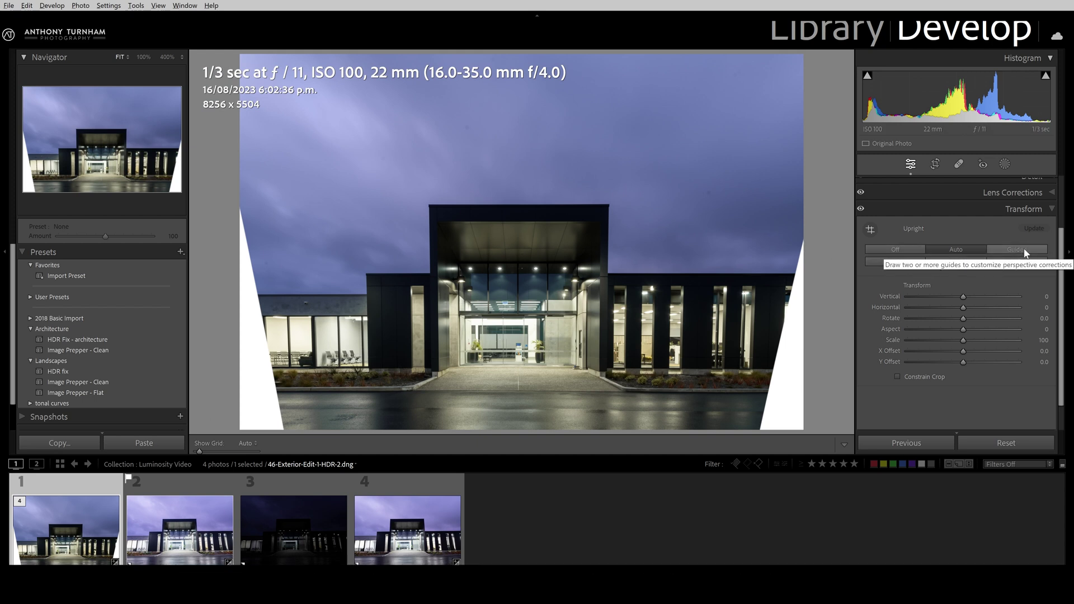
click(908, 250)
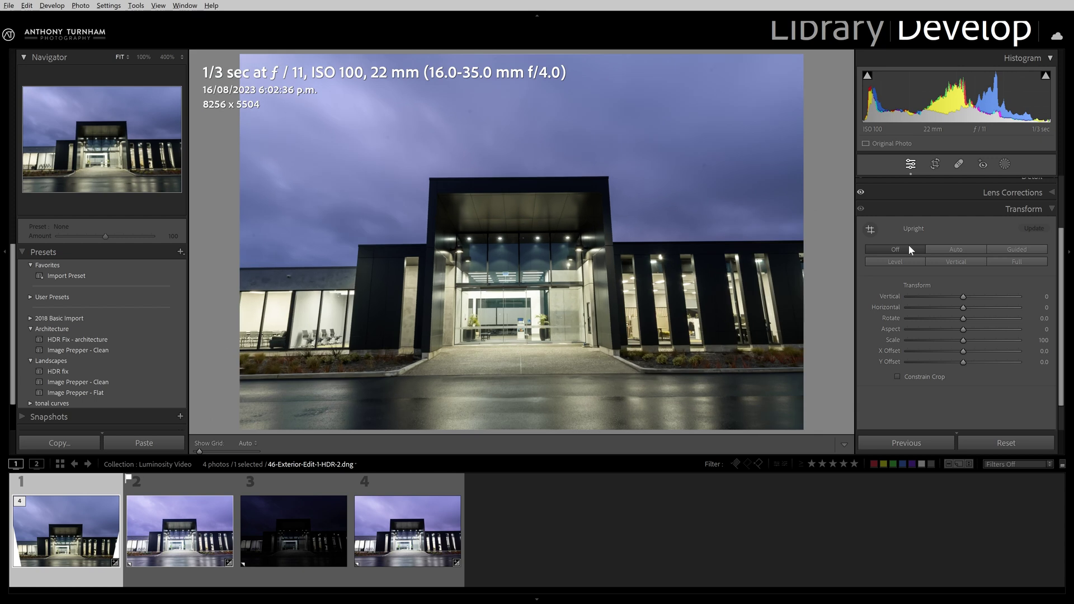
click(1028, 246)
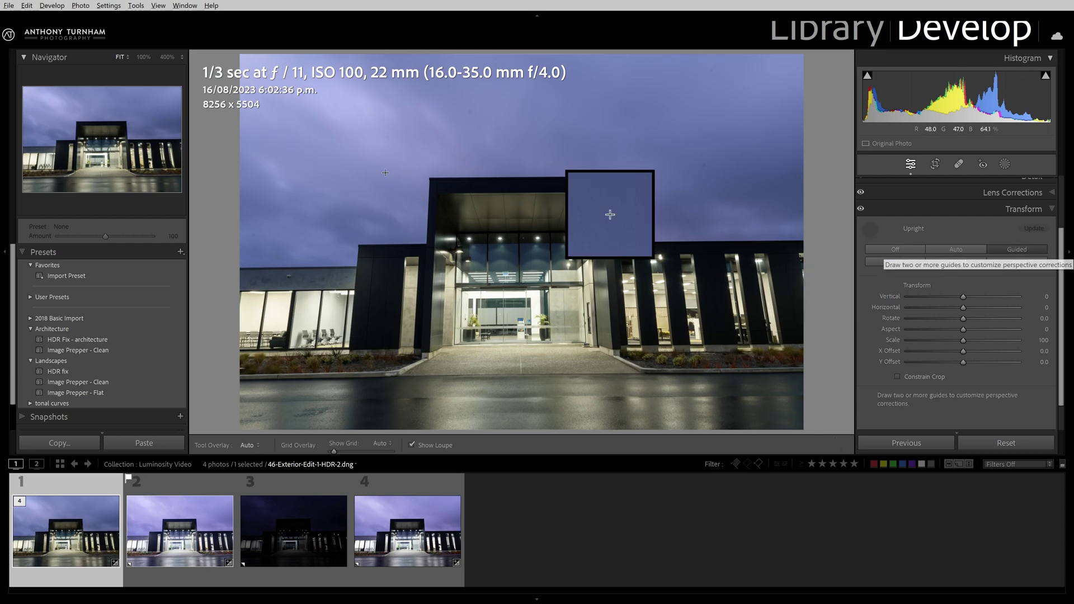
mouse_move(419, 178)
mouse_down()
mouse_move(638, 191)
mouse_move(658, 175)
mouse_up()
drag(246, 349, 760, 342)
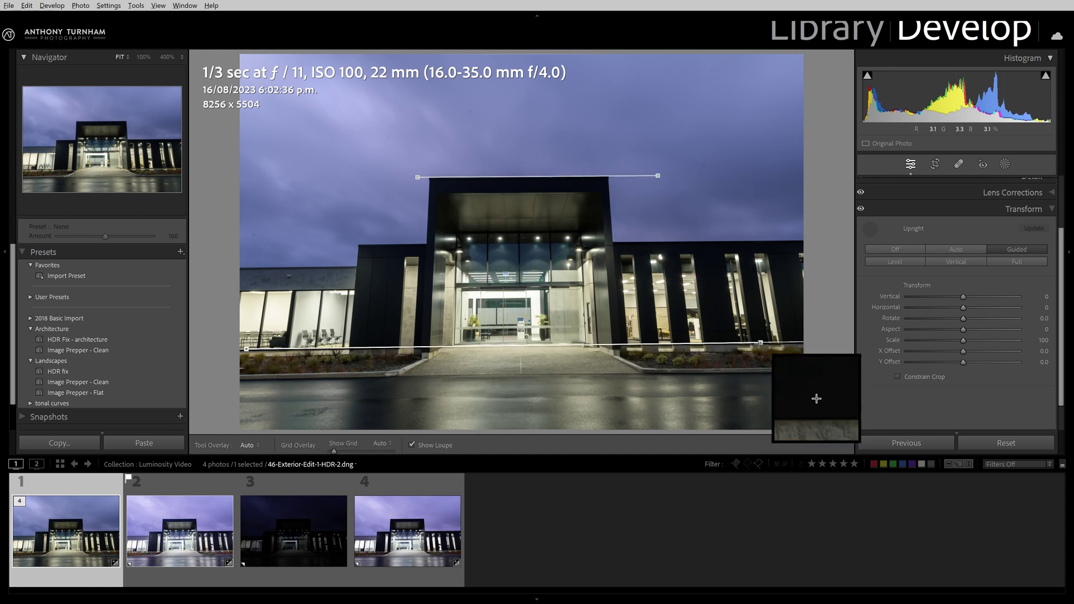
mouse_move(297, 195)
mouse_down()
mouse_move(265, 363)
mouse_move(272, 387)
mouse_up()
drag(772, 168, 803, 395)
- Fine-tune the Guided Upright lines at 100% zoom, aligning the upper guide with the canopy's roof edge
click(163, 51)
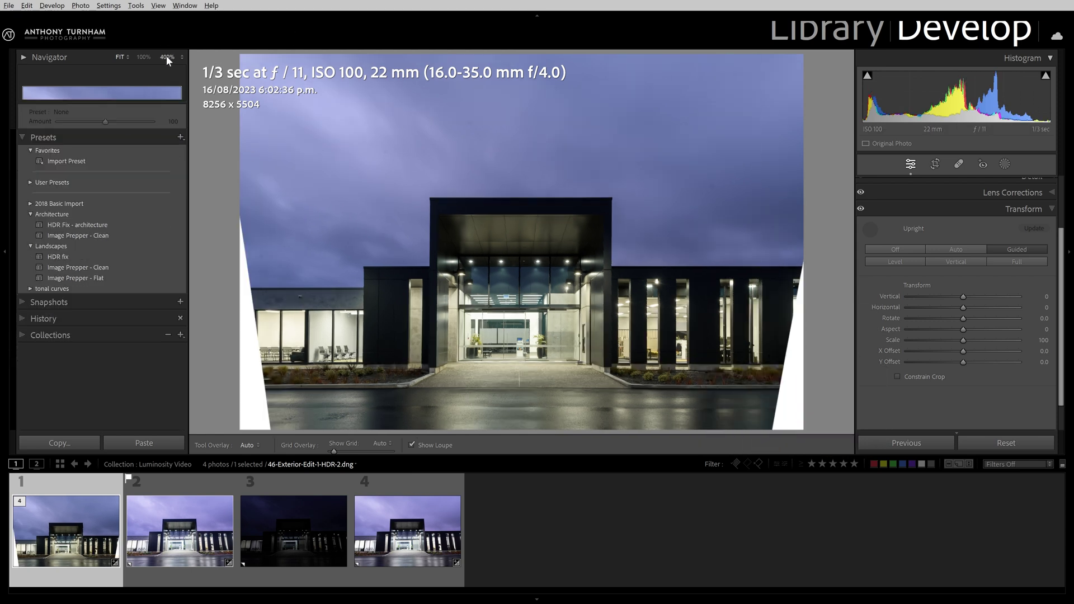
key(z)
mouse_move(339, 294)
mouse_down()
mouse_move(435, 274)
mouse_move(334, 268)
mouse_move(341, 313)
mouse_move(344, 93)
mouse_move(647, 228)
mouse_move(367, 271)
mouse_move(793, 228)
mouse_move(454, 195)
mouse_up()
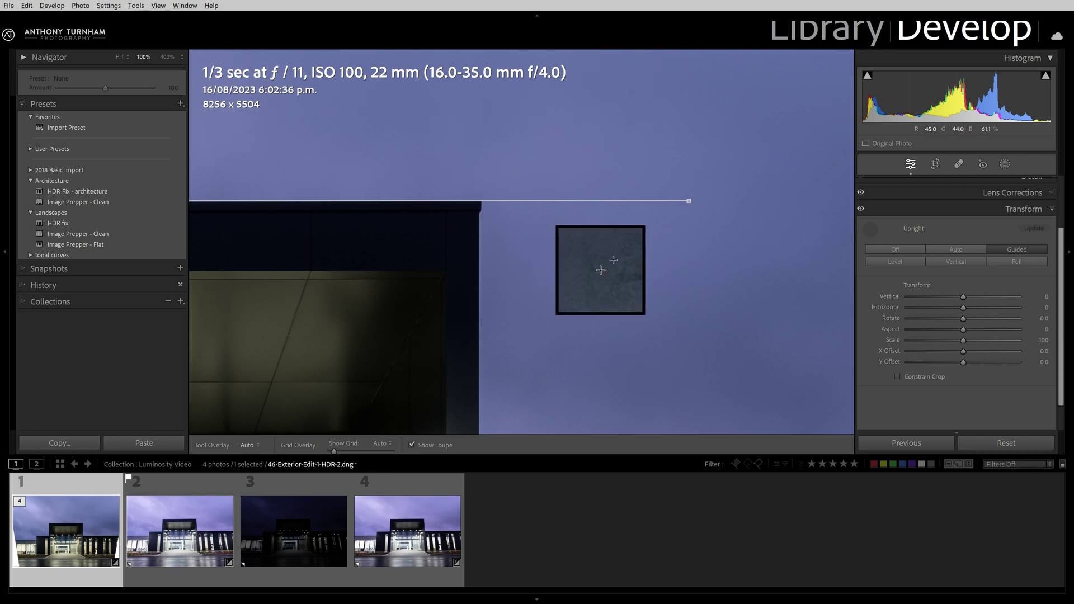
click(120, 57)
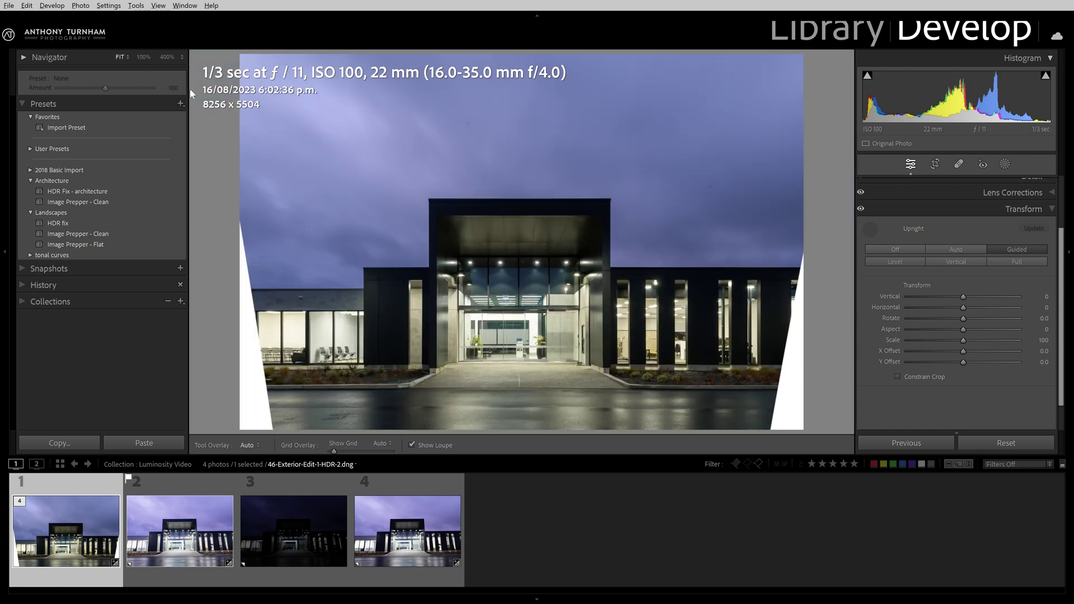
- Create a virtual copy of the perspective-corrected HDR image
right_click(64, 518)
mouse_move(146, 308)
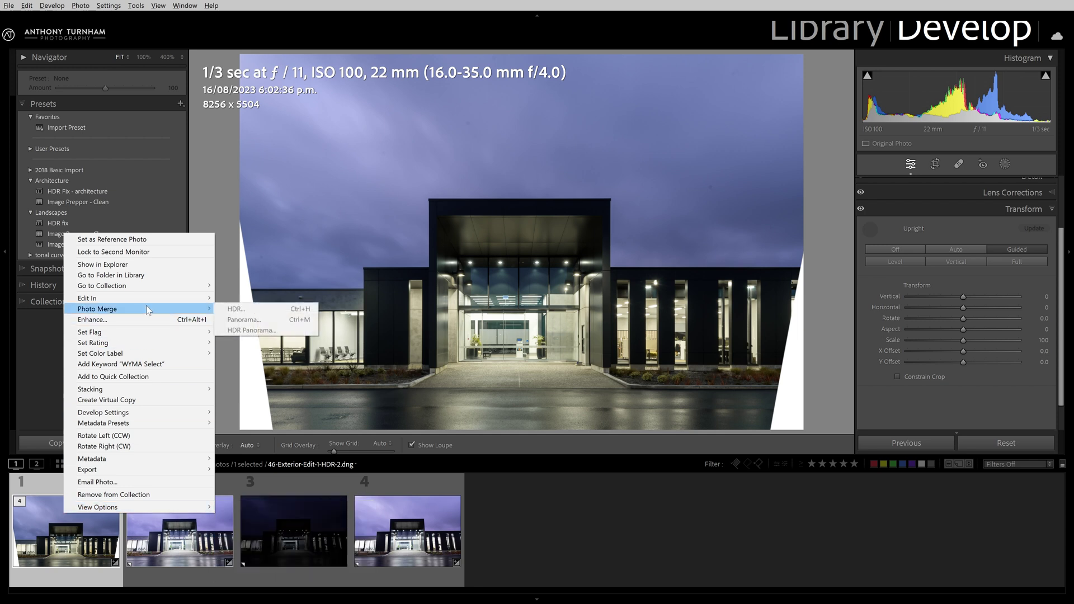
click(165, 400)
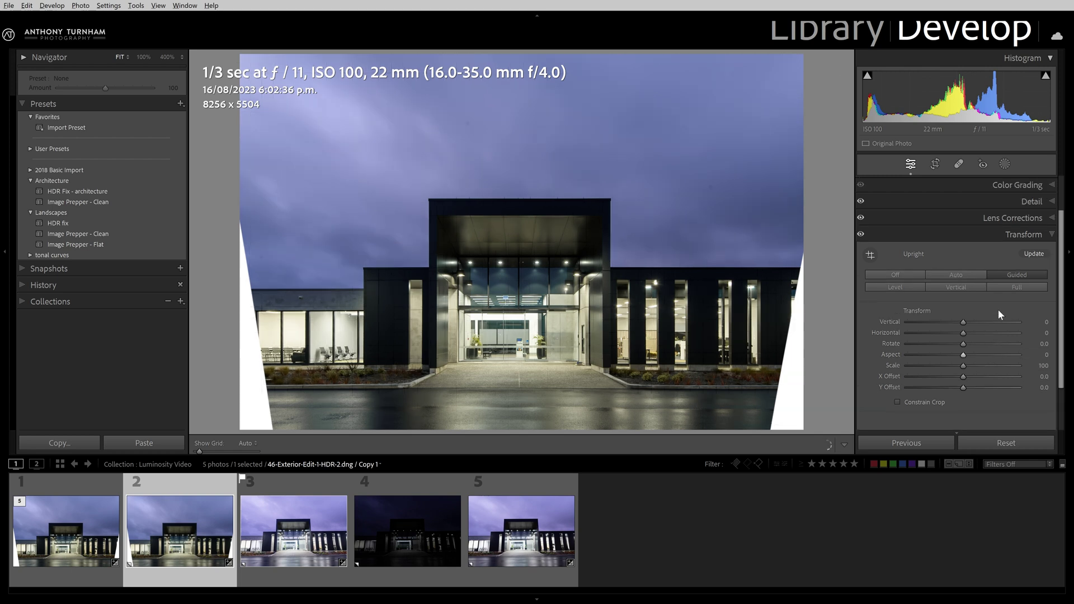
- Set the virtual copy's Shadows to +100, Highlights to -100, Whites to -100, Blacks to +100 and Contrast to +100
scroll(1000, 314, up, 3)
click(1035, 184)
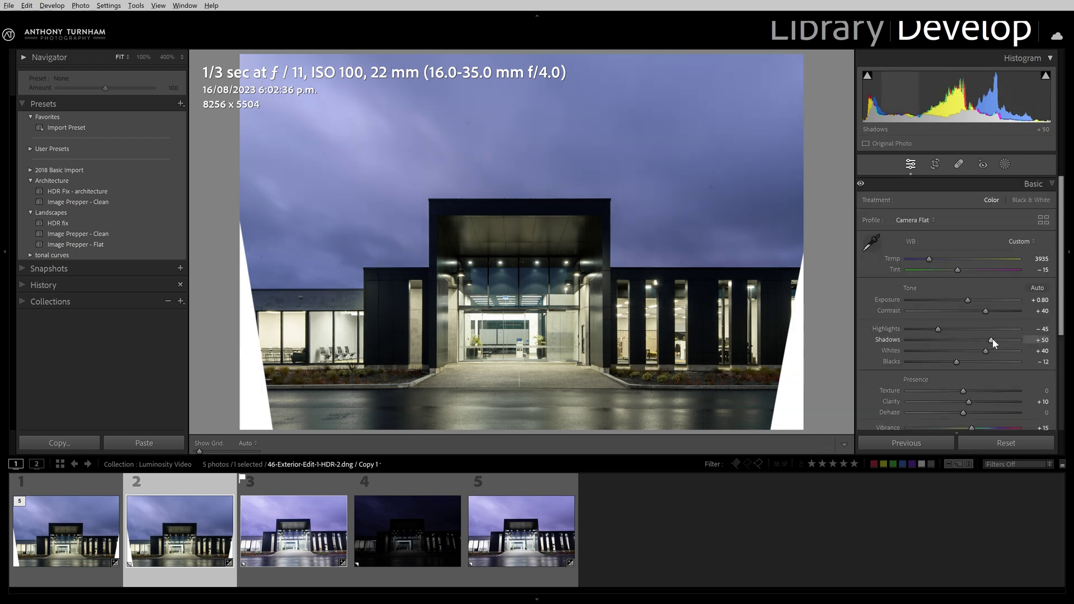
drag(992, 340, 1032, 337)
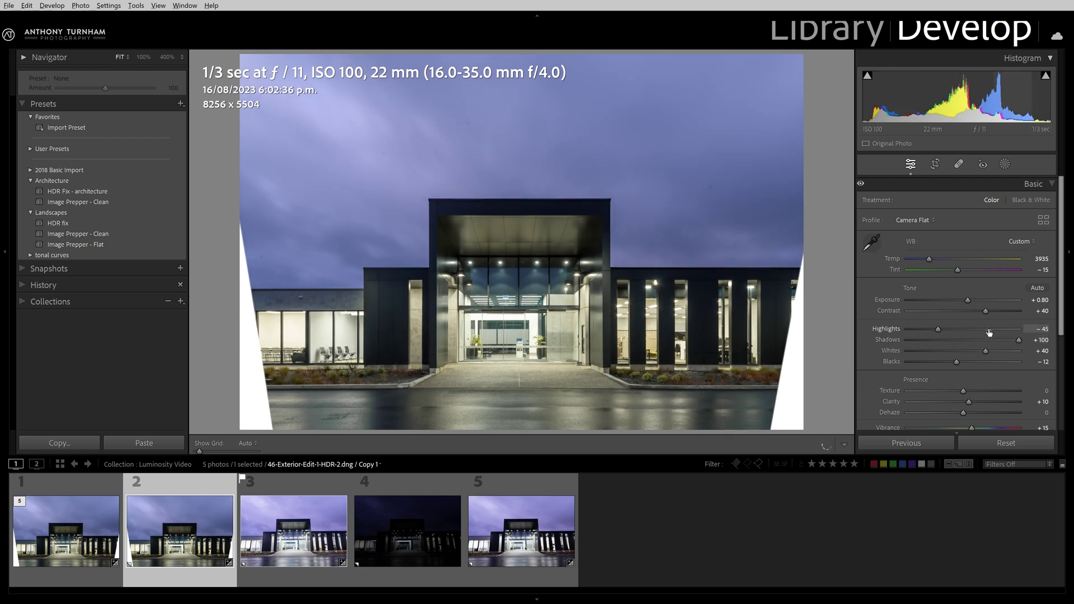
drag(945, 329, 894, 329)
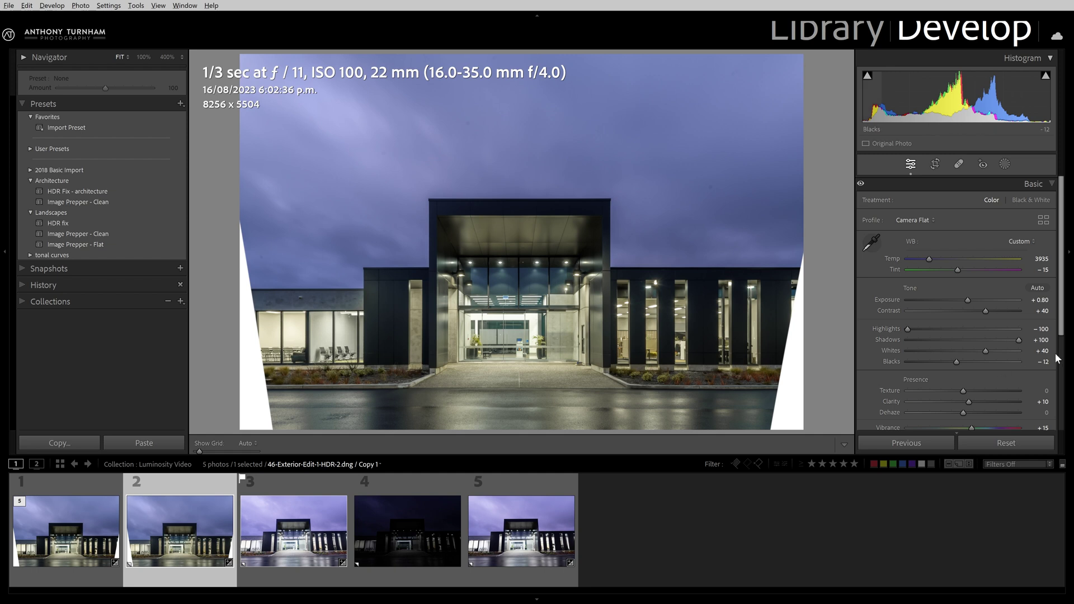
drag(986, 349, 1020, 361)
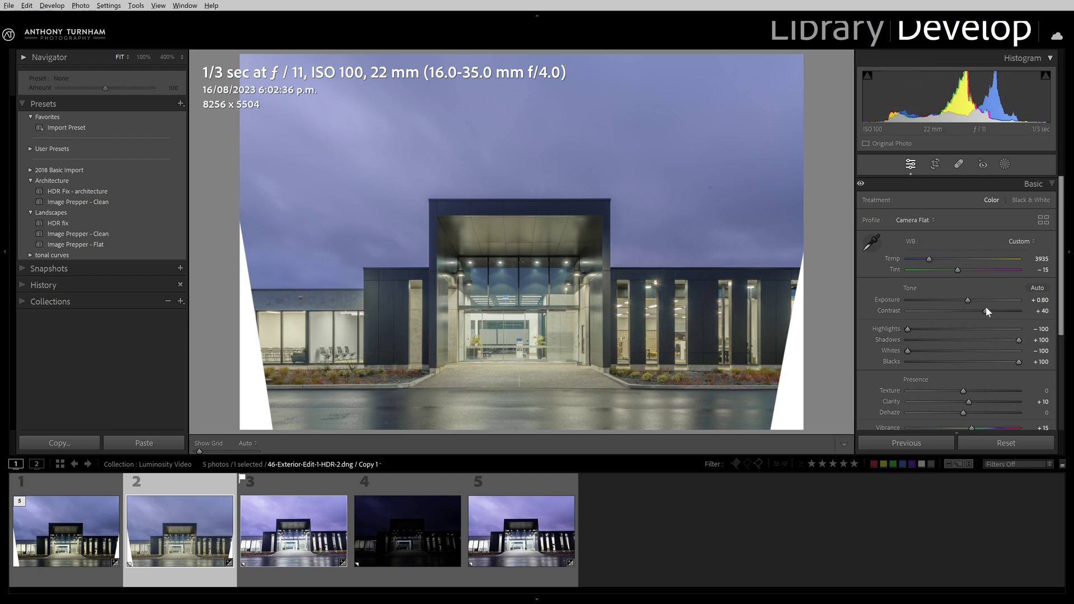
drag(989, 309, 1050, 321)
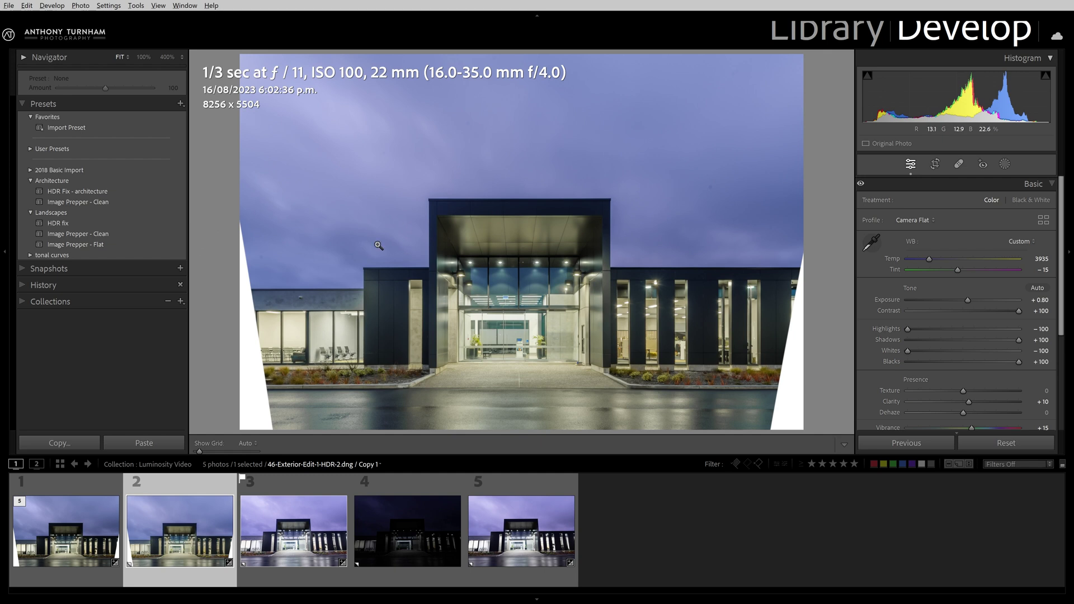
- Inspect the virtual copy's wall and window detail at 100% zoom, and compare the whole image before and after the tone changes
click(318, 325)
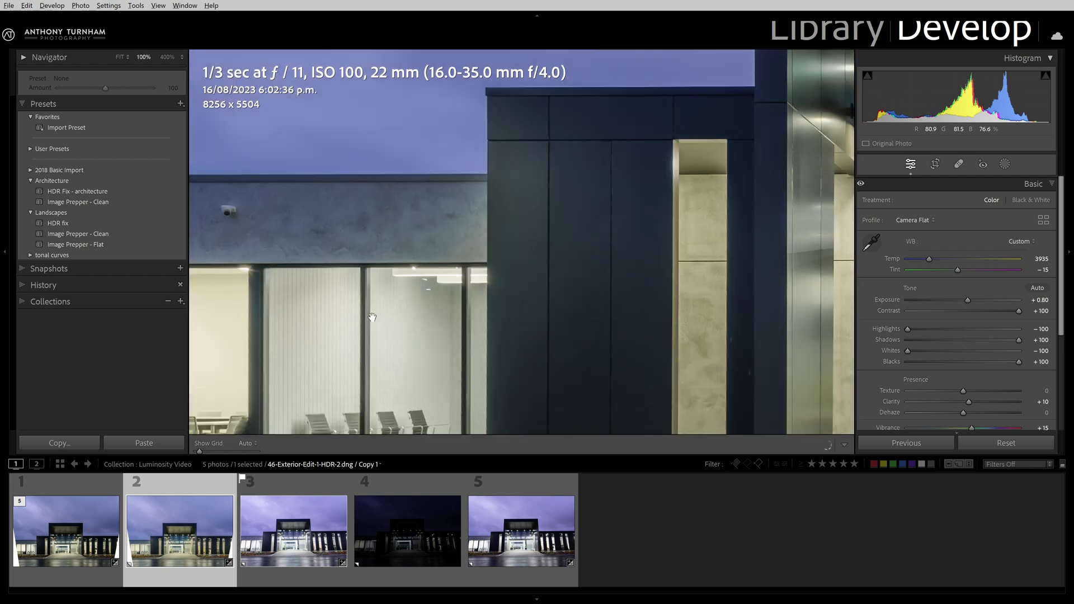
click(375, 318)
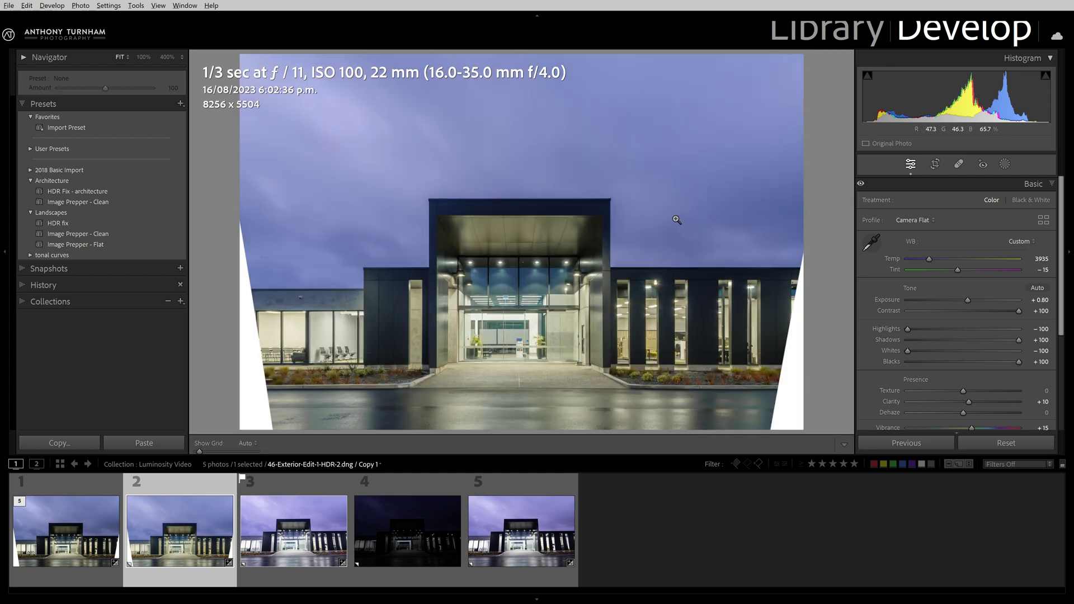
key(backslash)
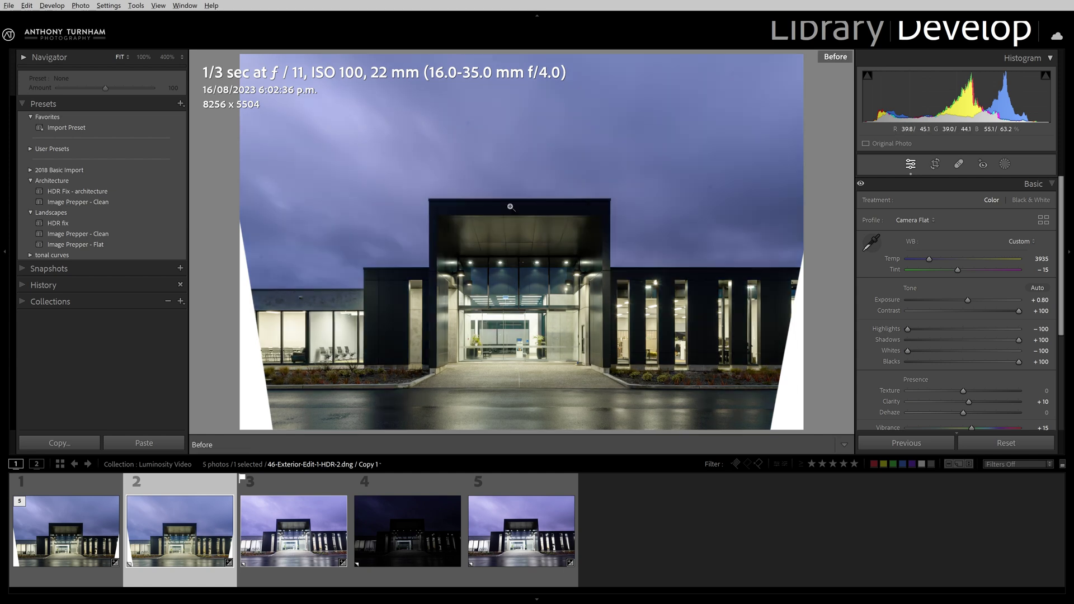
key(backslash)
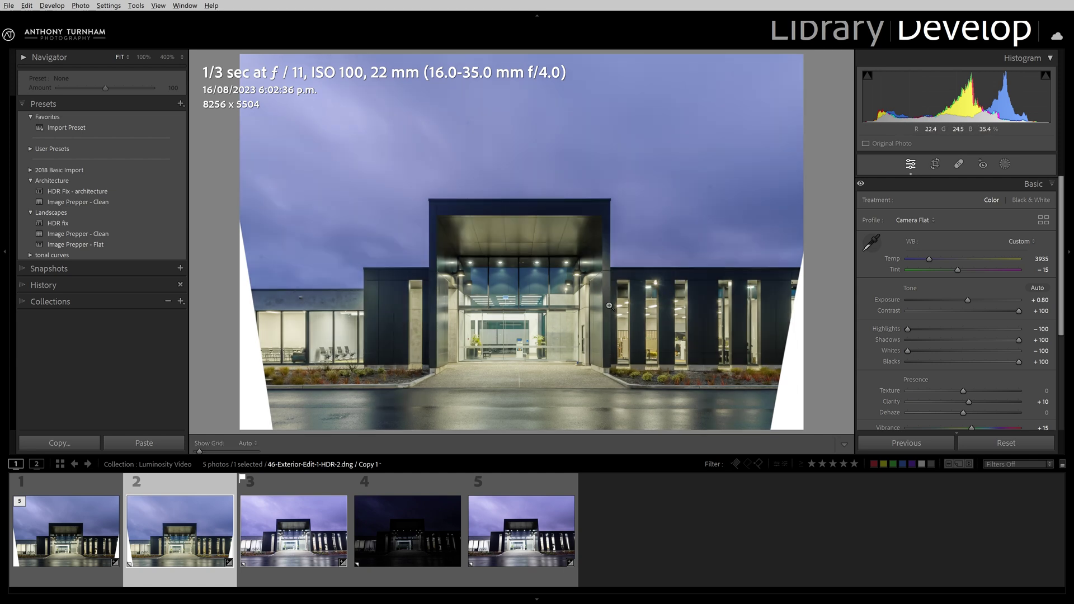
key(backslash)
key(backslash)
- Open the original HDR image, not the virtual copy, as a Smart Object in Photoshop
click(88, 508)
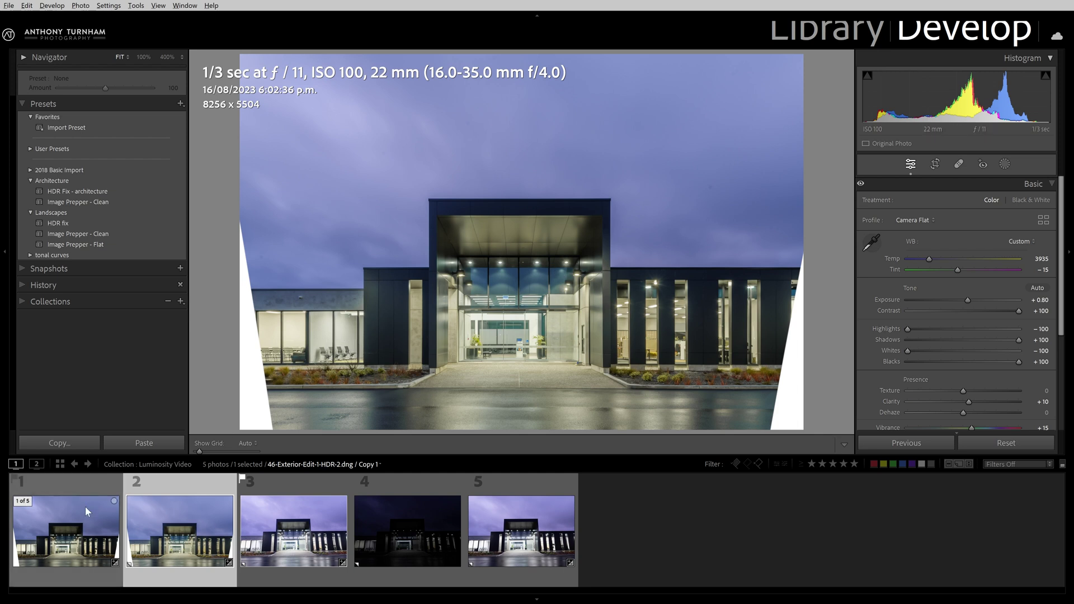
right_click(80, 524)
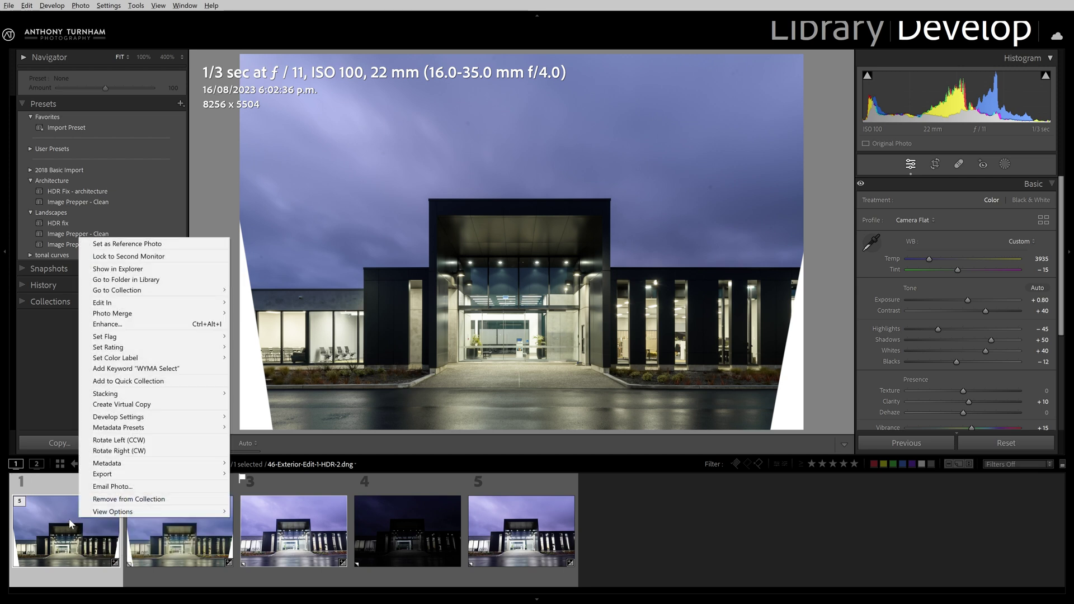
mouse_move(129, 303)
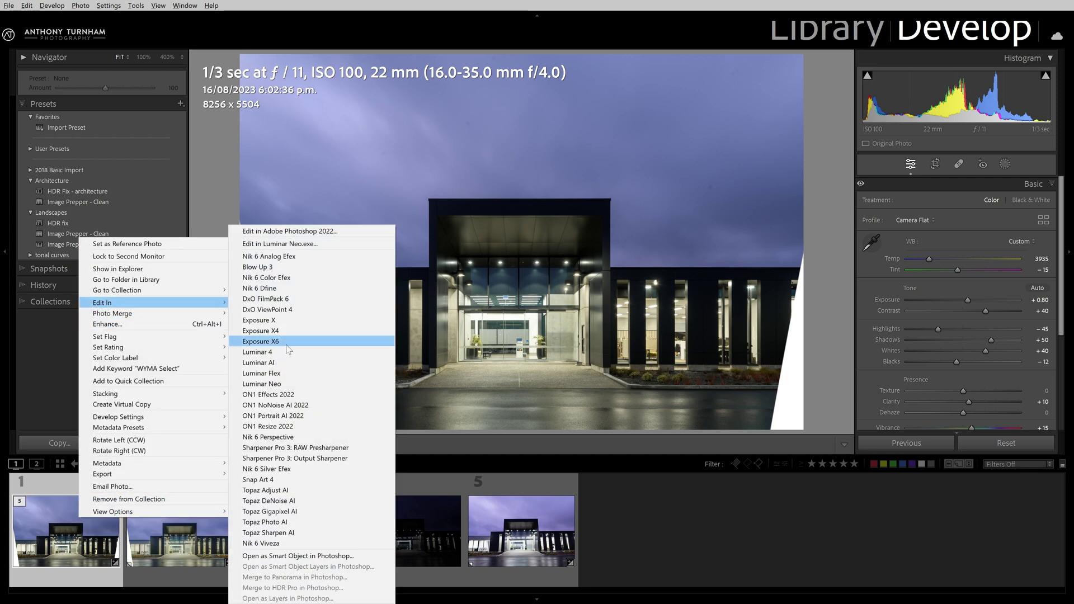
click(297, 557)
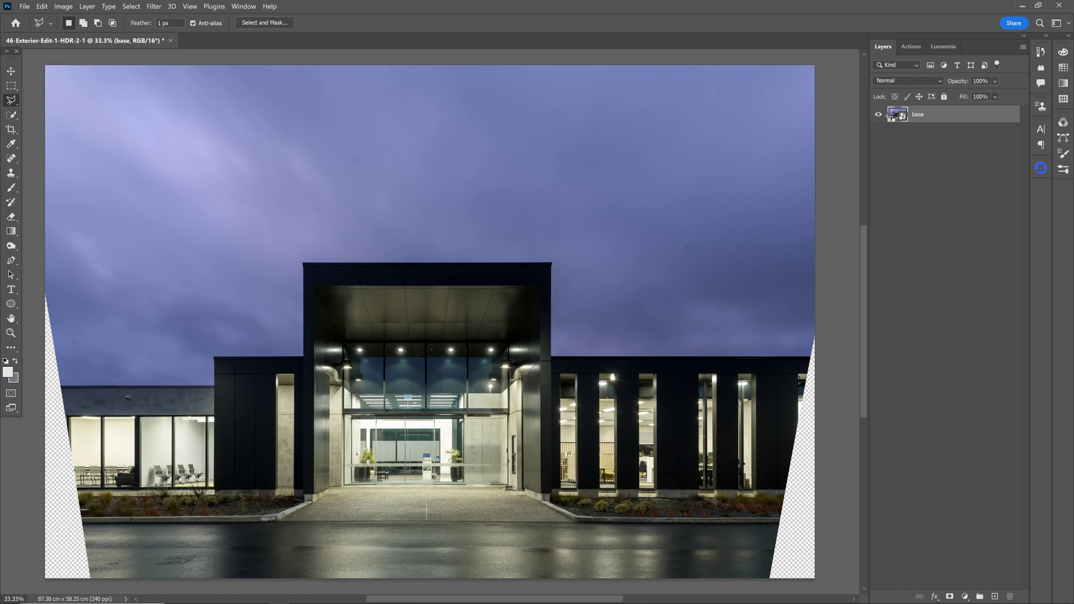
- Edit the base smart object in Camera Raw, setting Exposure to +1.10, Highlights to -2 and Whites to +57
double_click(892, 116)
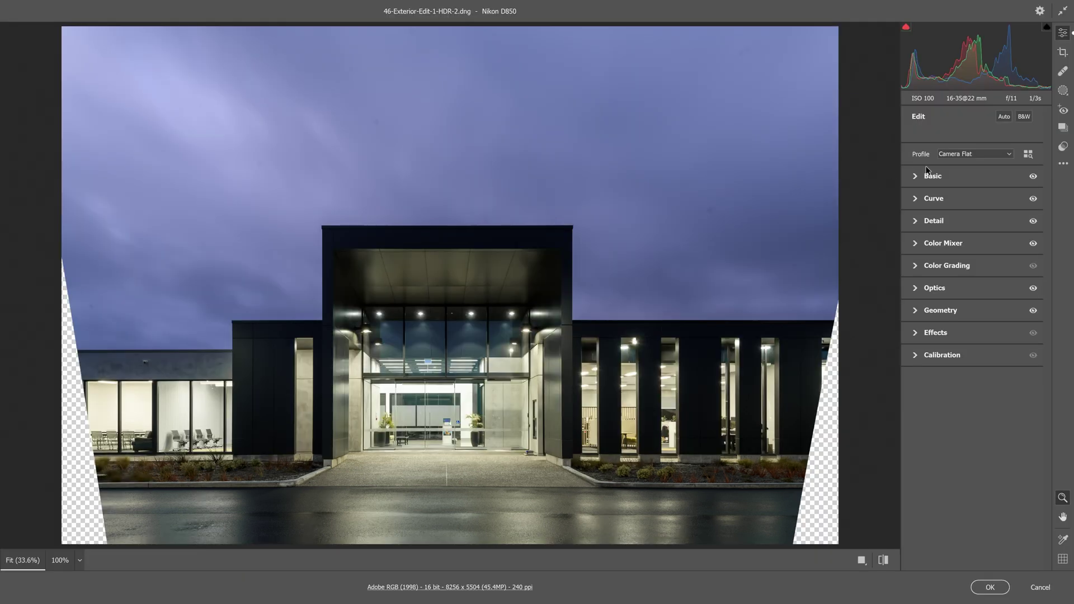
click(914, 178)
drag(977, 269, 972, 298)
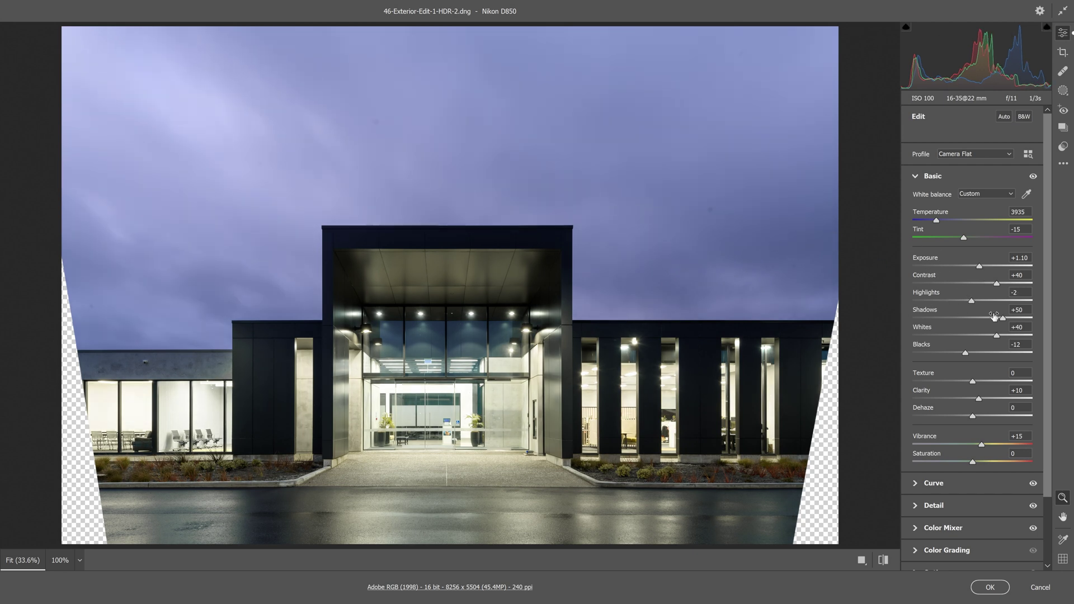
drag(998, 338, 1006, 338)
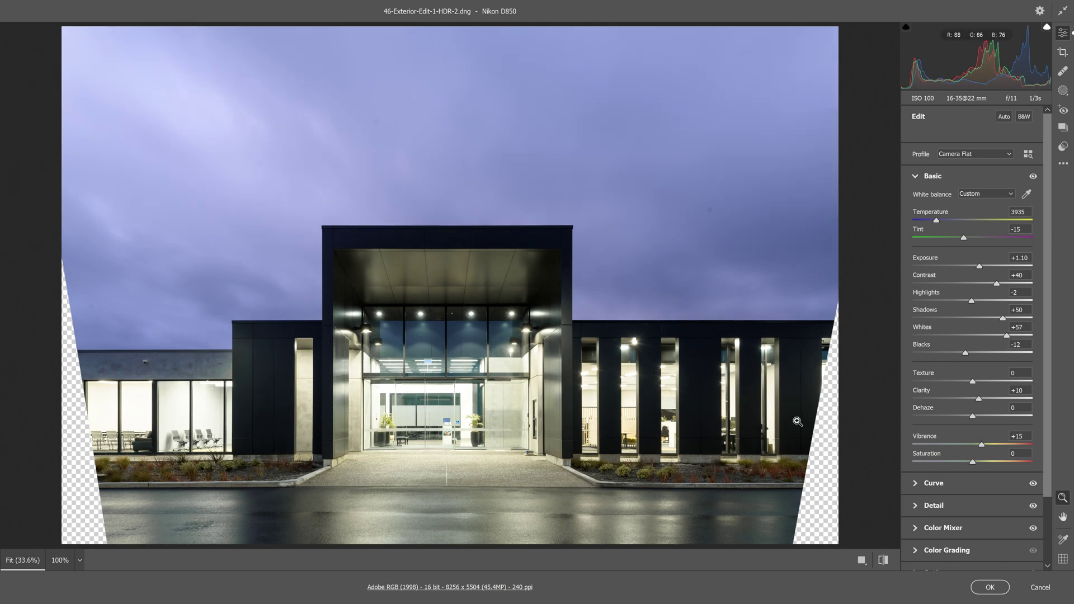
click(990, 587)
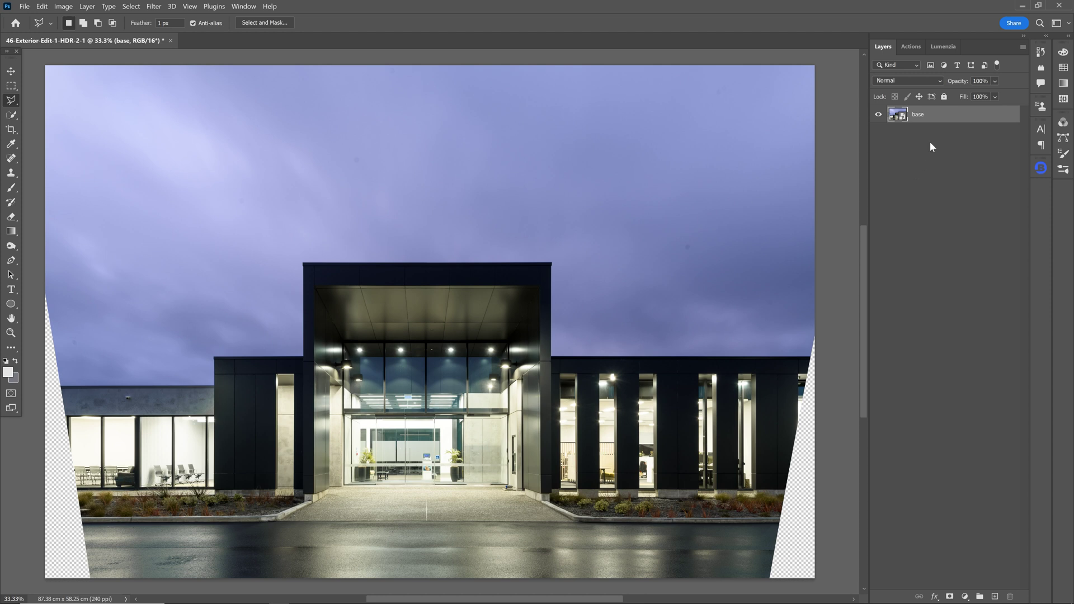
- Create an independent copy of the base layer with New Smart Object via Copy
right_click(942, 112)
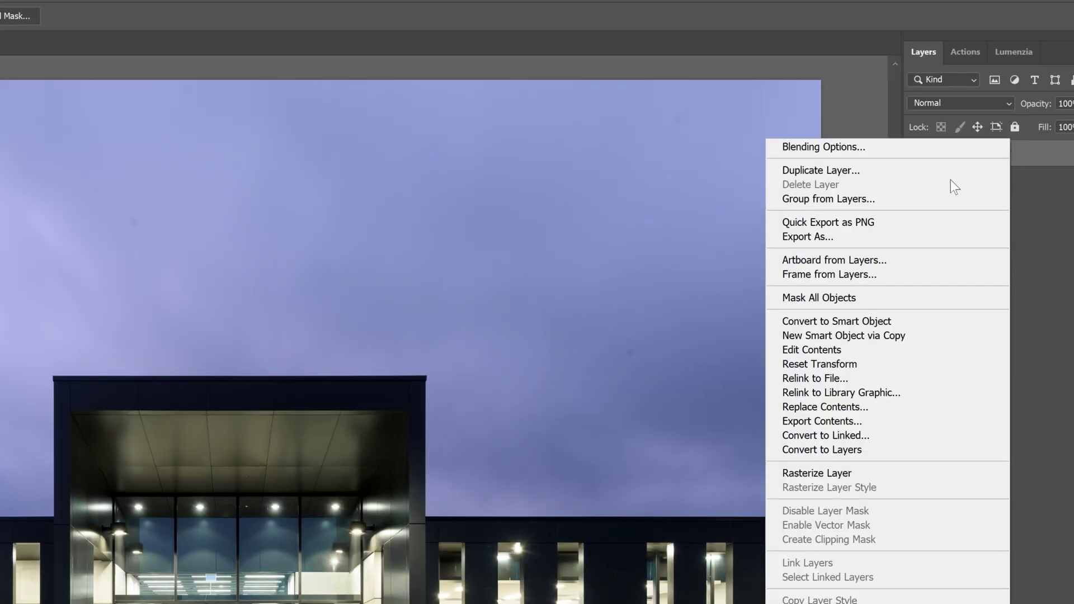
click(857, 337)
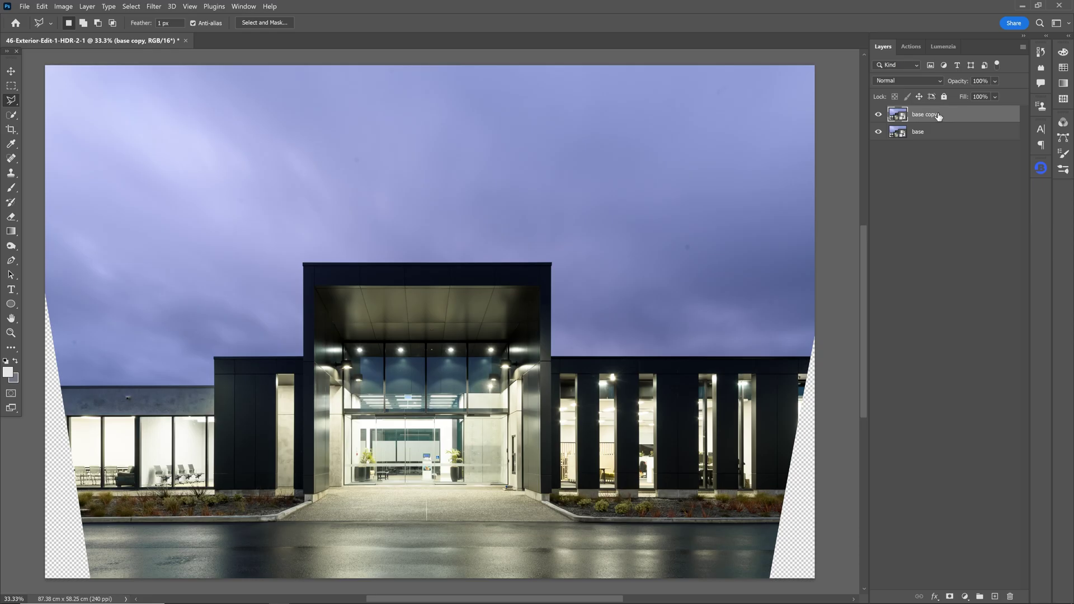
- Make an ordinary duplicate of the base layer and darken its Exposure with the Camera Raw filter settings
click(961, 134)
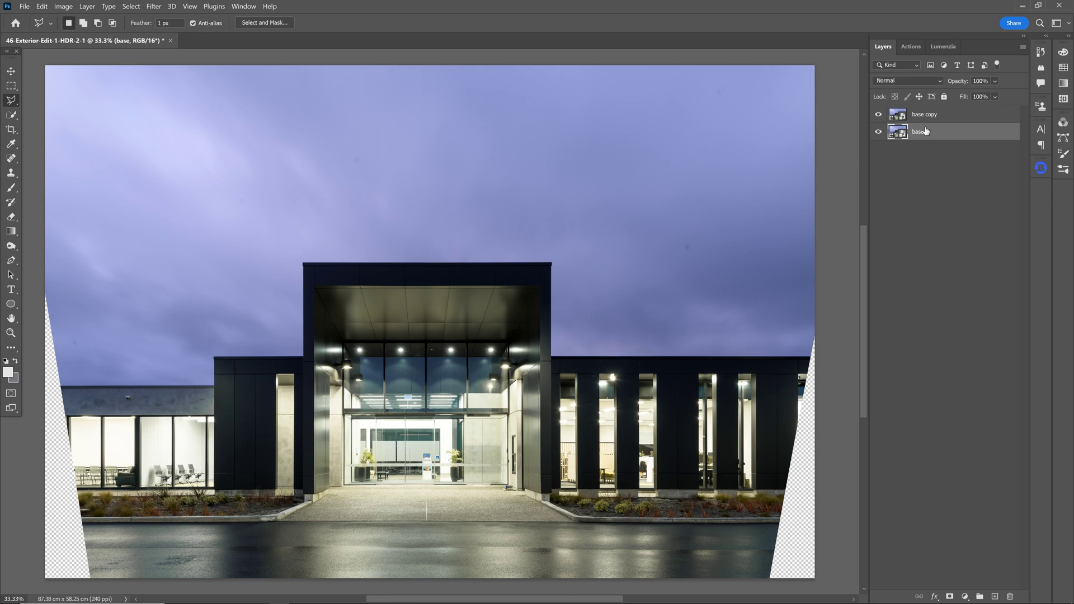
drag(925, 131, 994, 596)
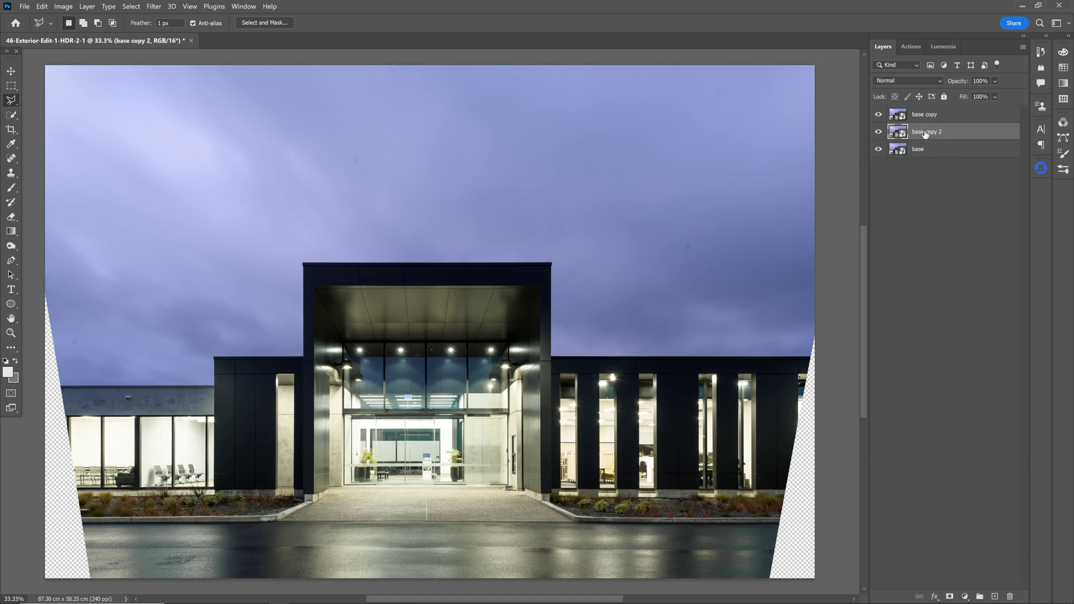
key(ctrl+shift+a)
drag(988, 270, 963, 274)
click(990, 586)
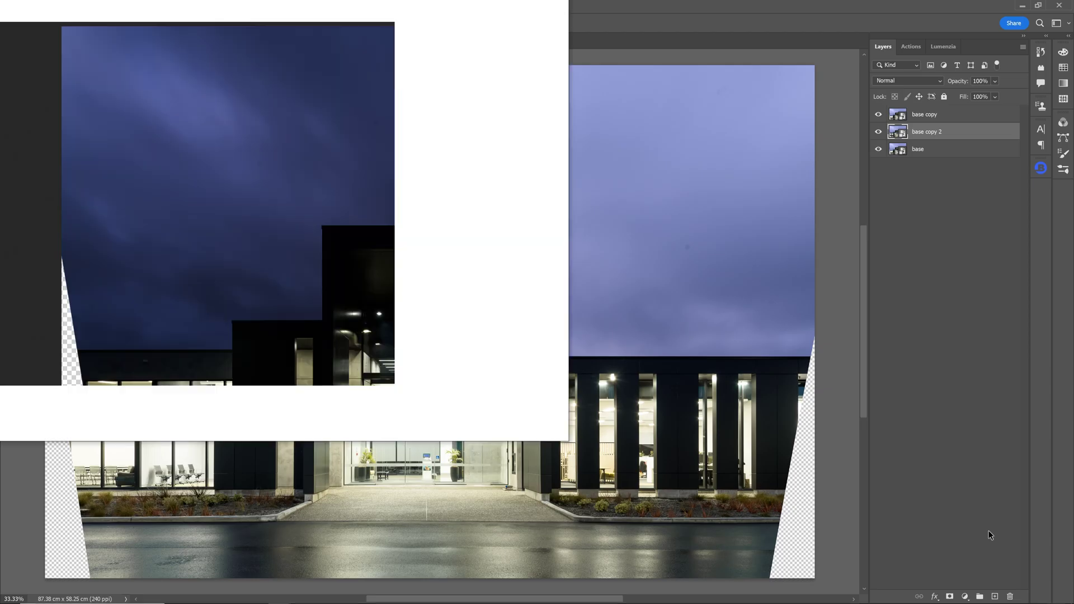
- Hide the two copies to check the base layer, undo the darkening, and delete the base copy 2 layer
click(878, 115)
click(879, 132)
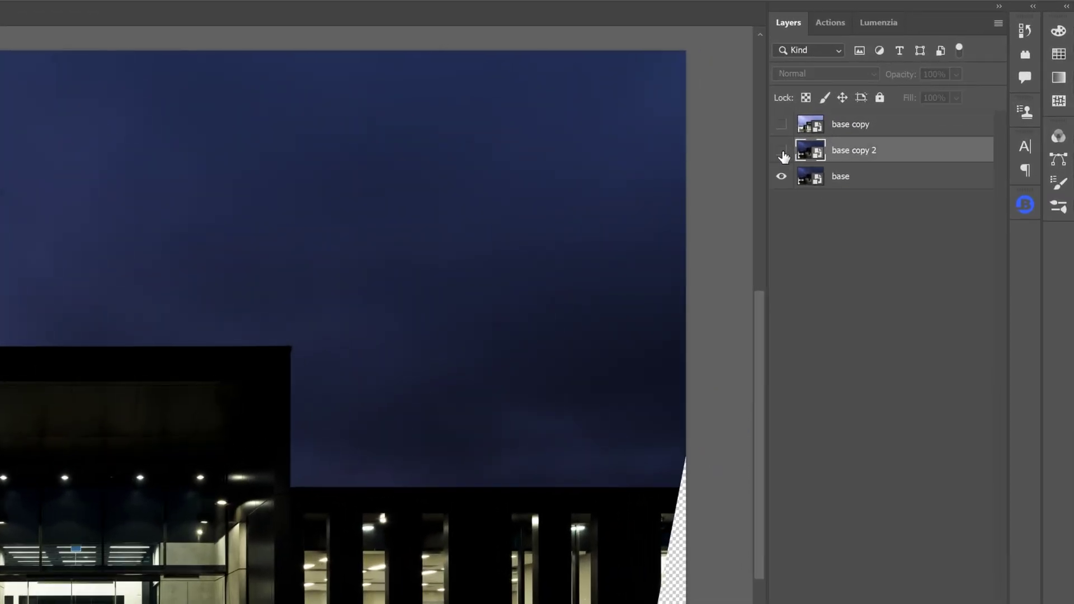
click(783, 156)
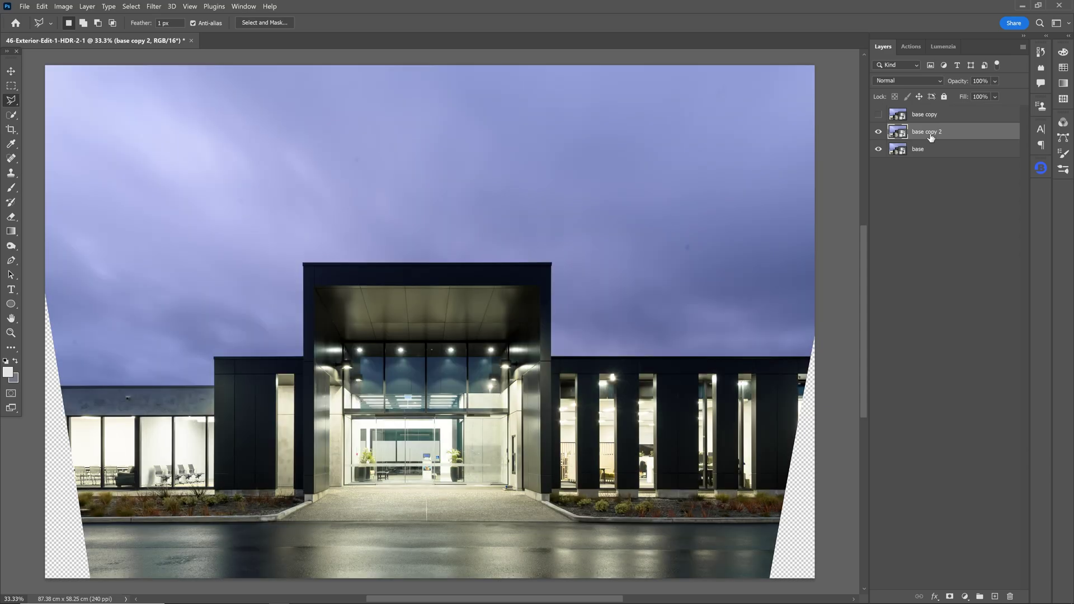
drag(967, 136, 1010, 594)
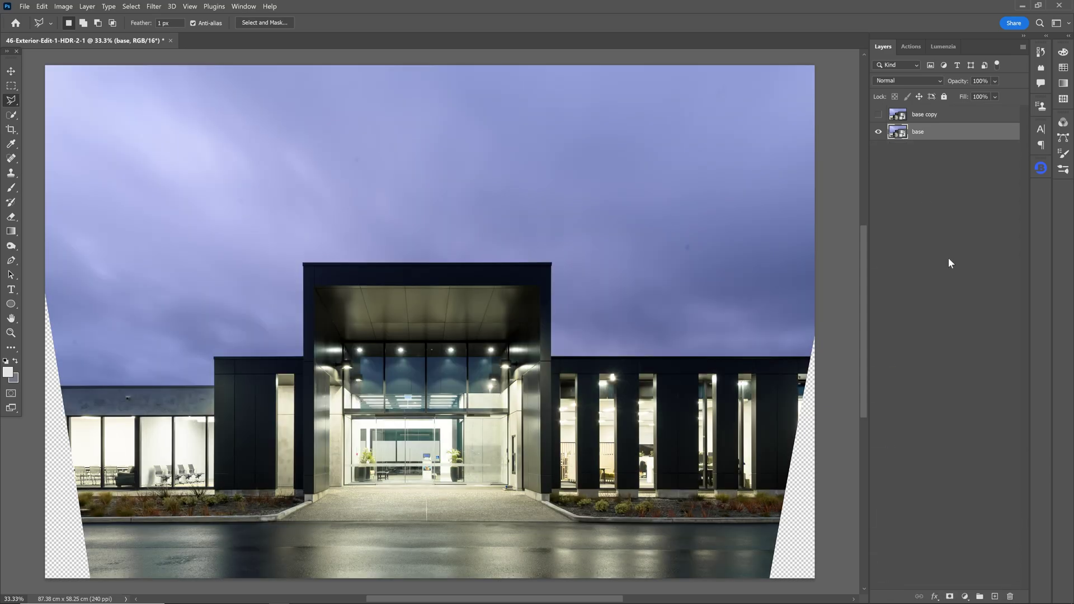
- Select the base copy layer and make it visible again
click(928, 115)
key(ctrl+comma)
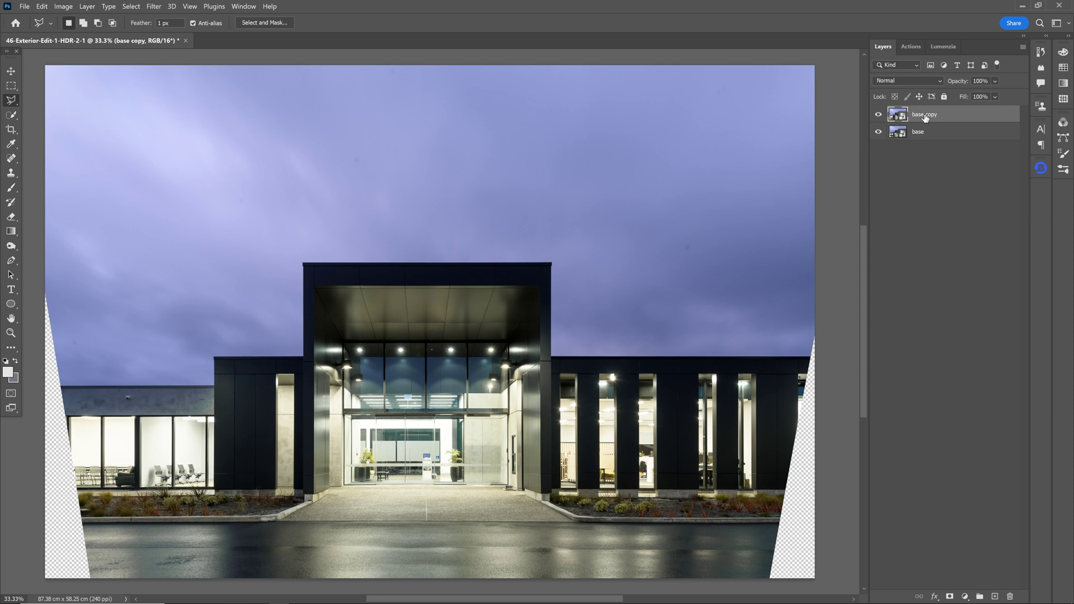
- Open the base copy smart object in Camera Raw to edit its raw settings
right_click(925, 116)
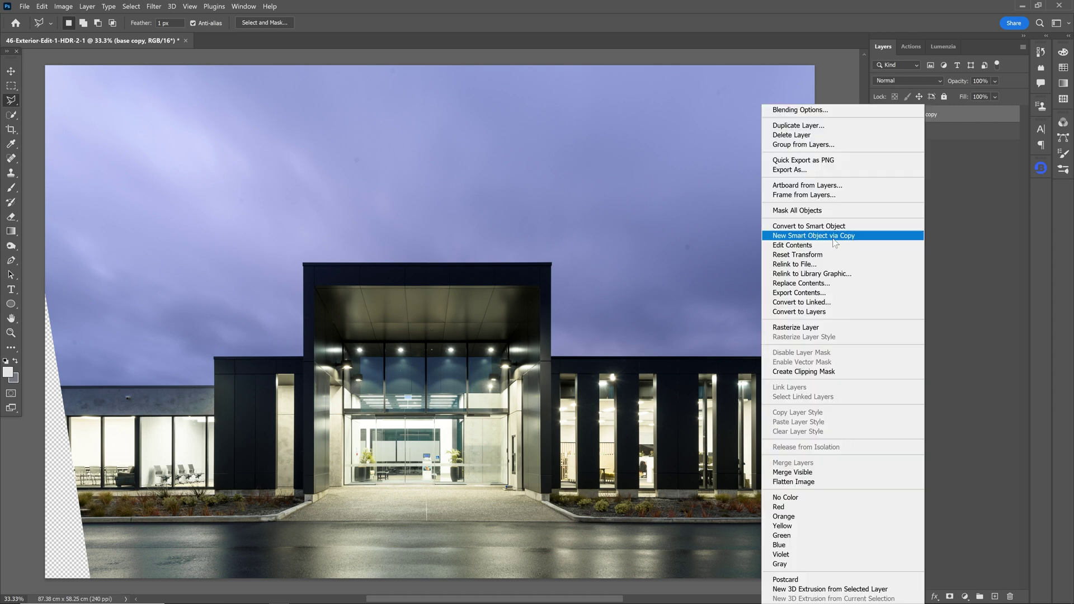
click(956, 118)
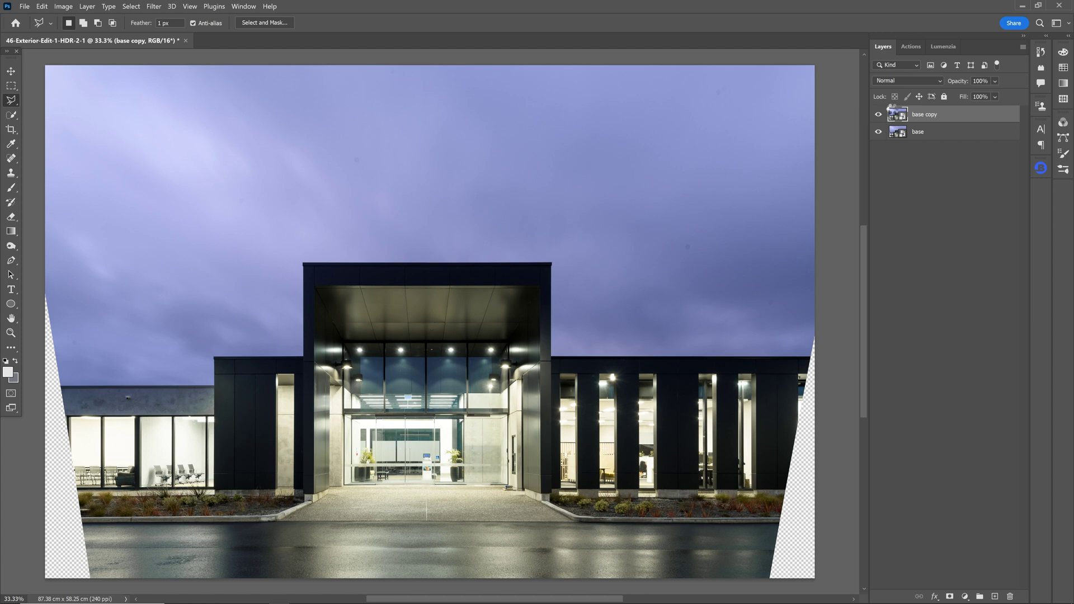
double_click(894, 111)
- Try Highlights at -64 with Exposure at 0.00, and raise Exposure to +1.20
drag(968, 303, 934, 301)
drag(979, 266, 971, 272)
double_click(971, 267)
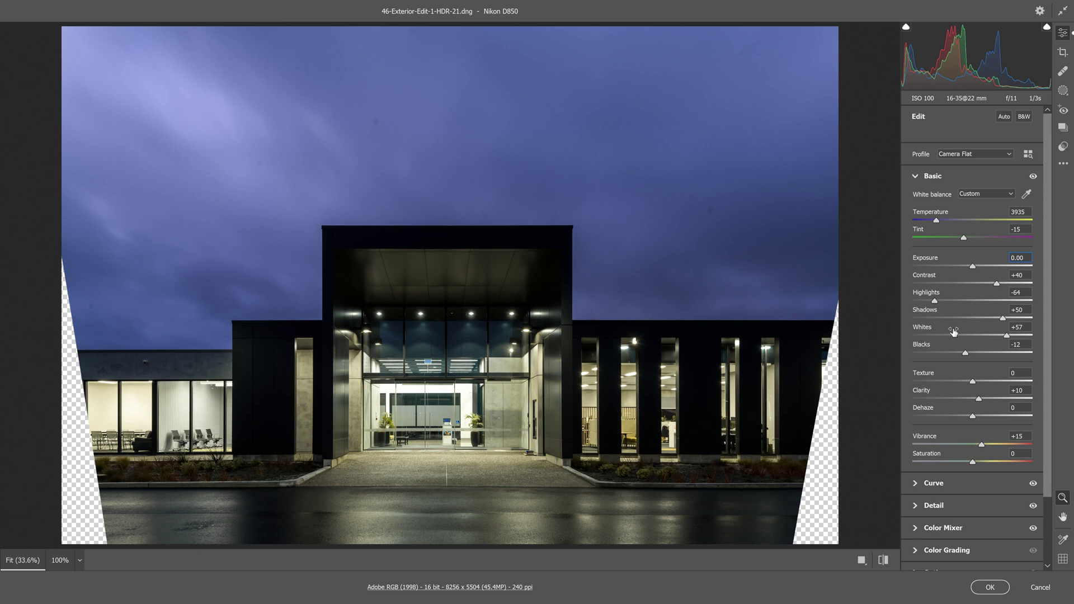
drag(1014, 258, 1024, 255)
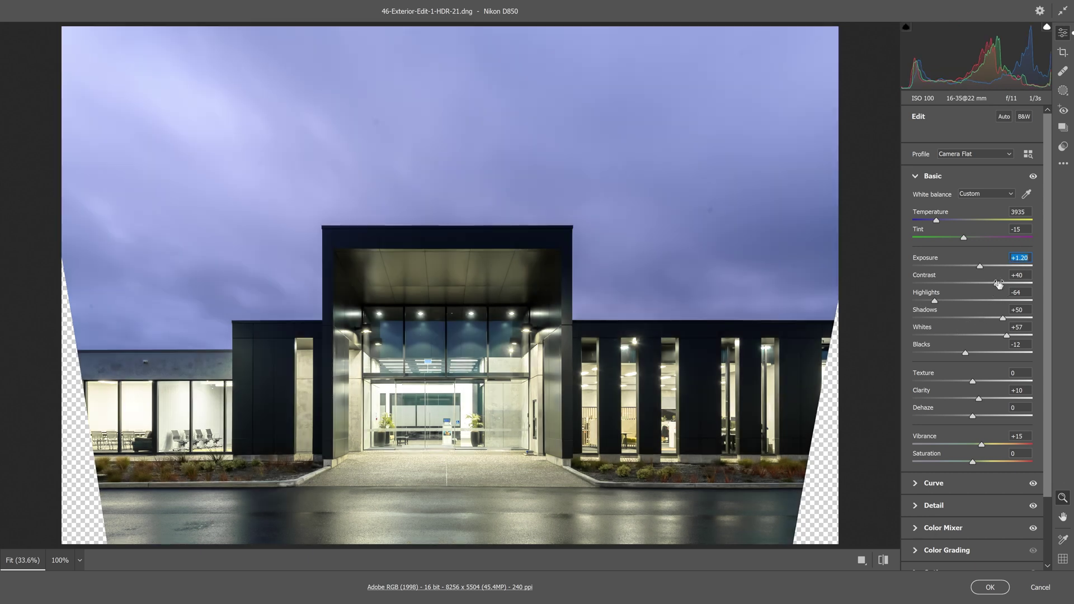
- Try lowering both Highlights and Whites to -100, and undo both changes
drag(935, 301, 908, 307)
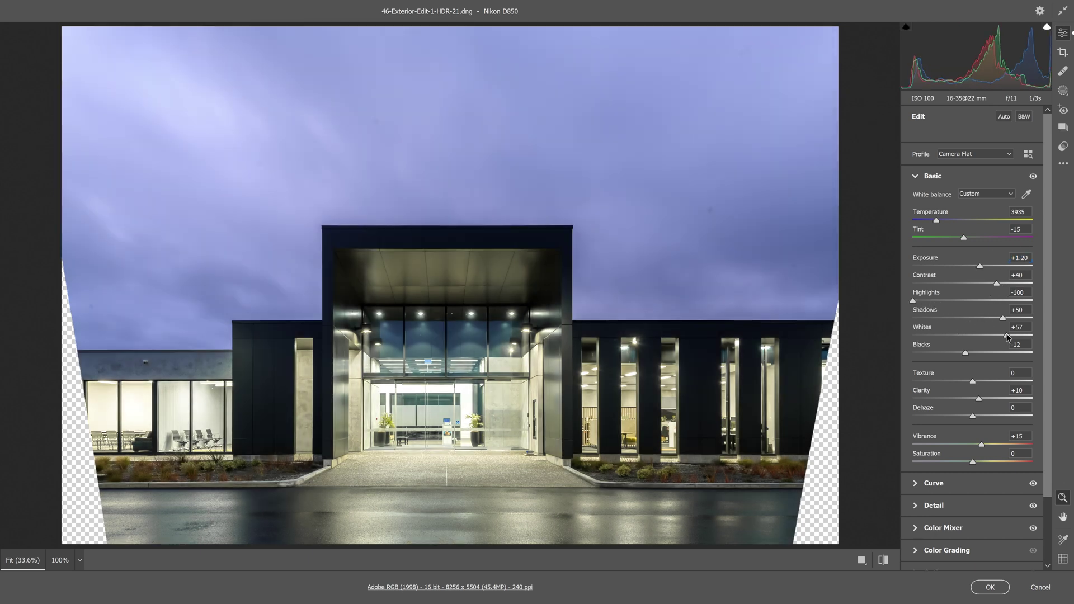
drag(1007, 336, 834, 329)
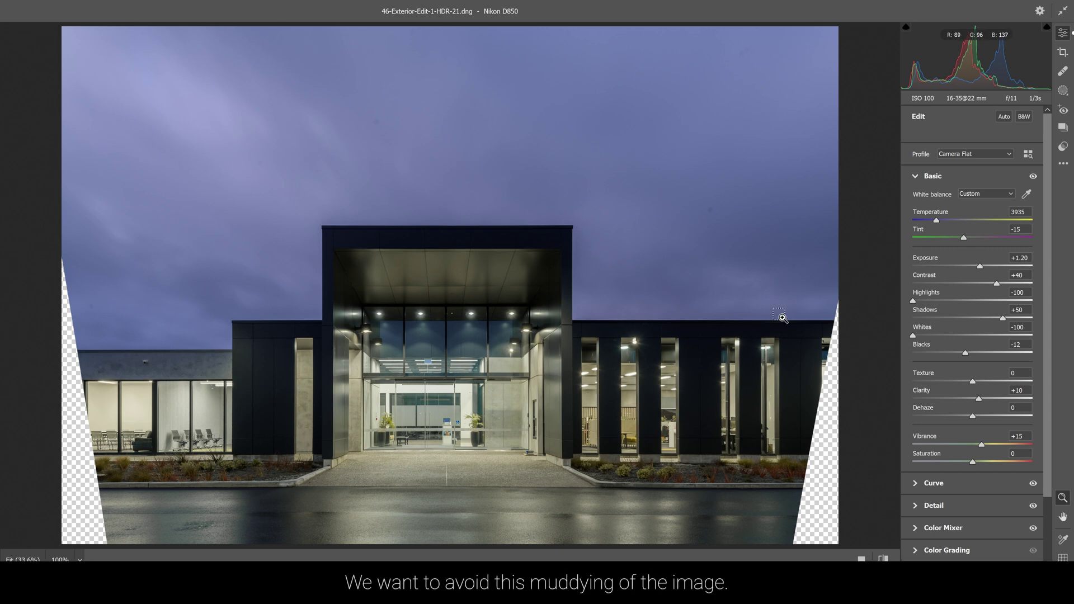
key(ctrl+z)
key(ctrl+z)
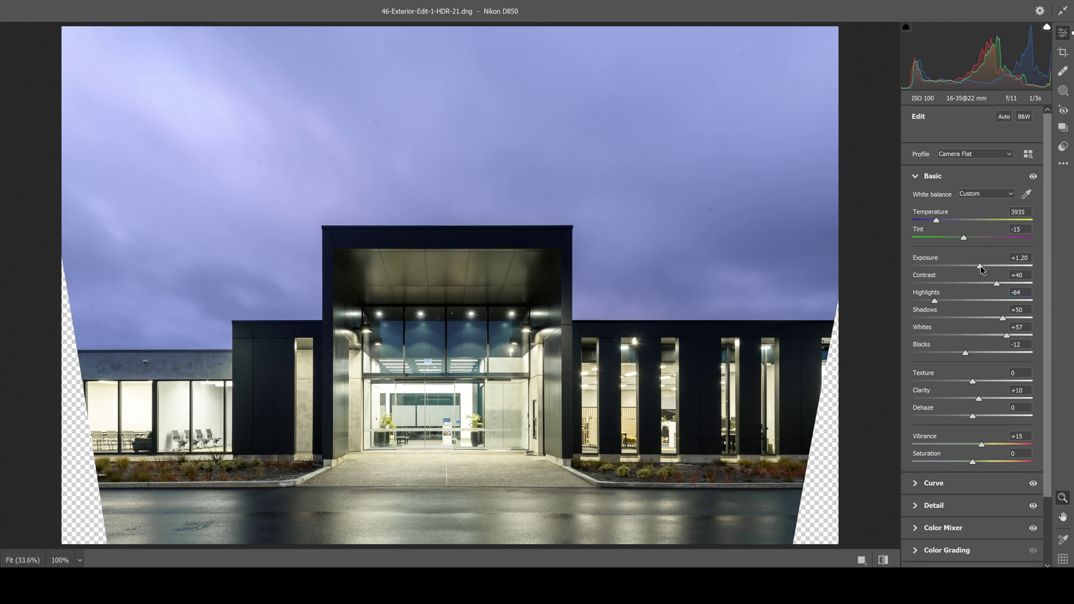
- Set the base copy's Exposure to +0.65, Highlights to -74 and Whites to +49
drag(982, 269, 978, 270)
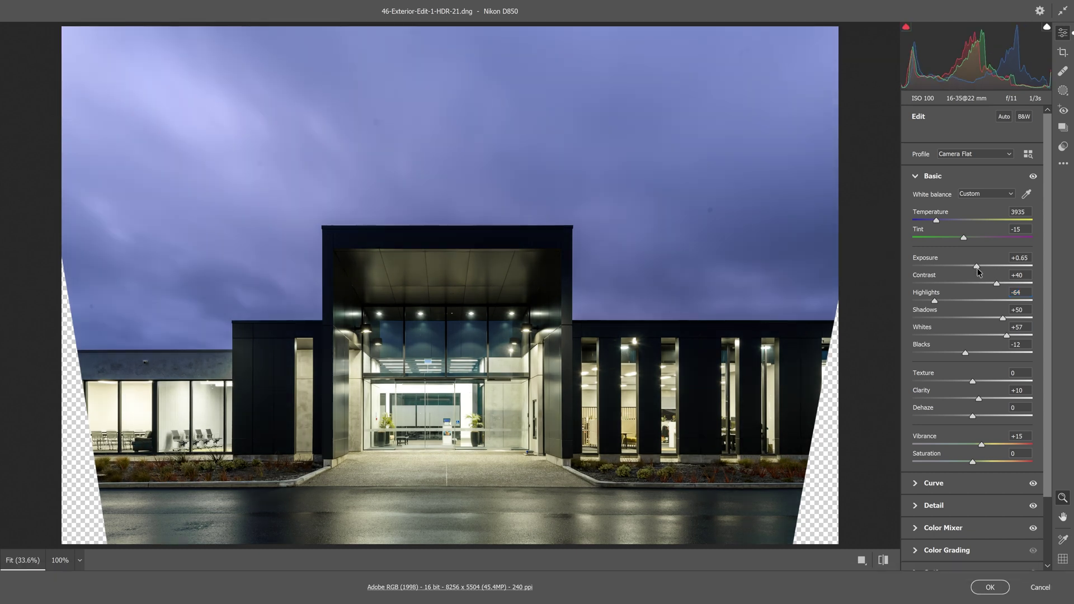
drag(931, 302, 929, 304)
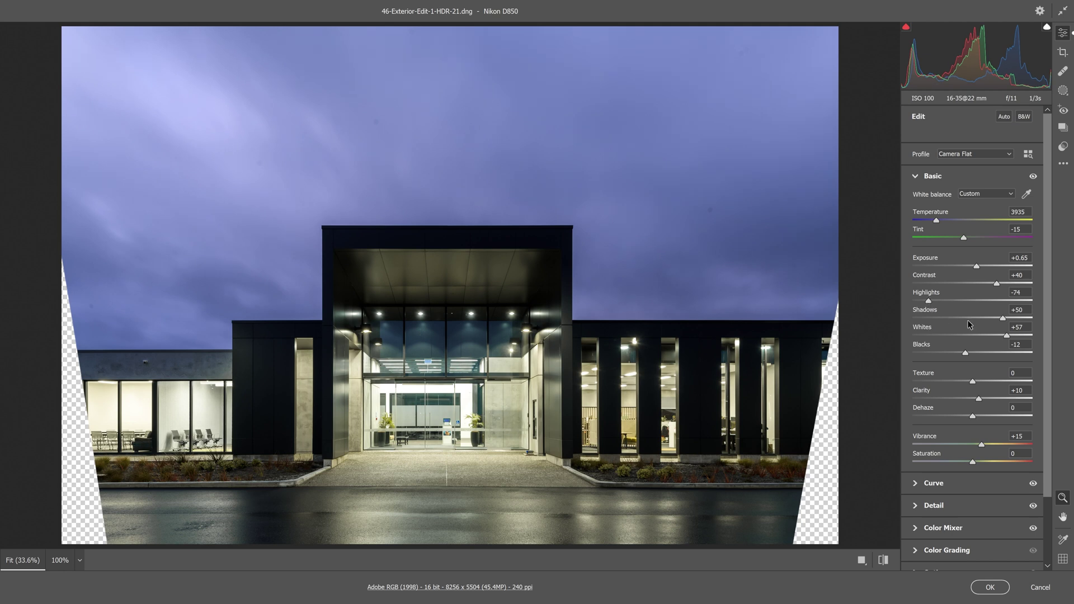
drag(1006, 340, 1003, 337)
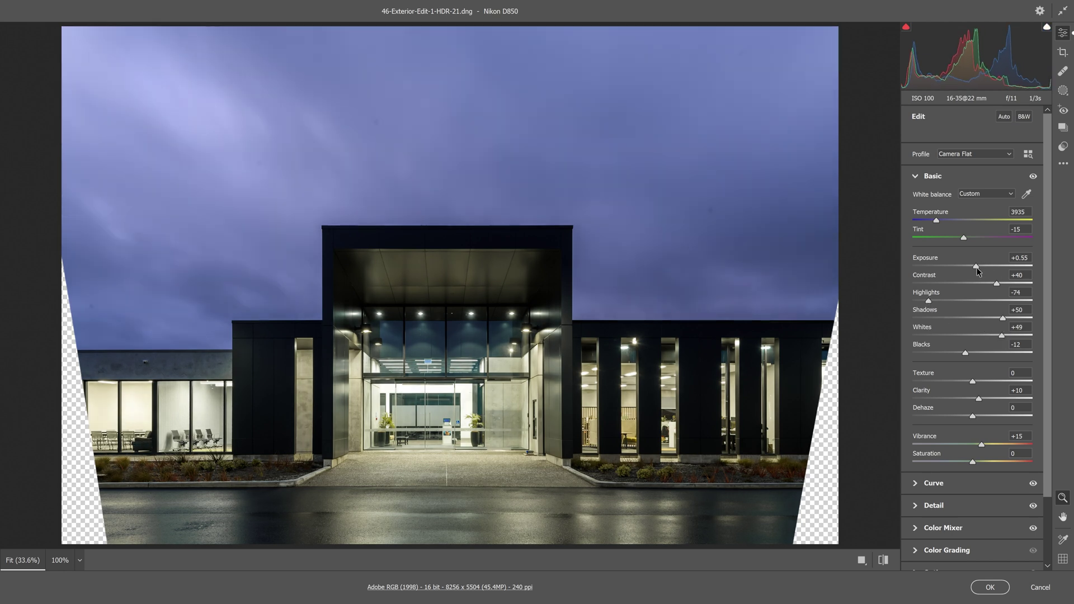
drag(978, 269, 978, 270)
- Lift Shadows to +54 and Blacks to +69, and apply the raw settings to the base copy layer
drag(971, 356, 1051, 365)
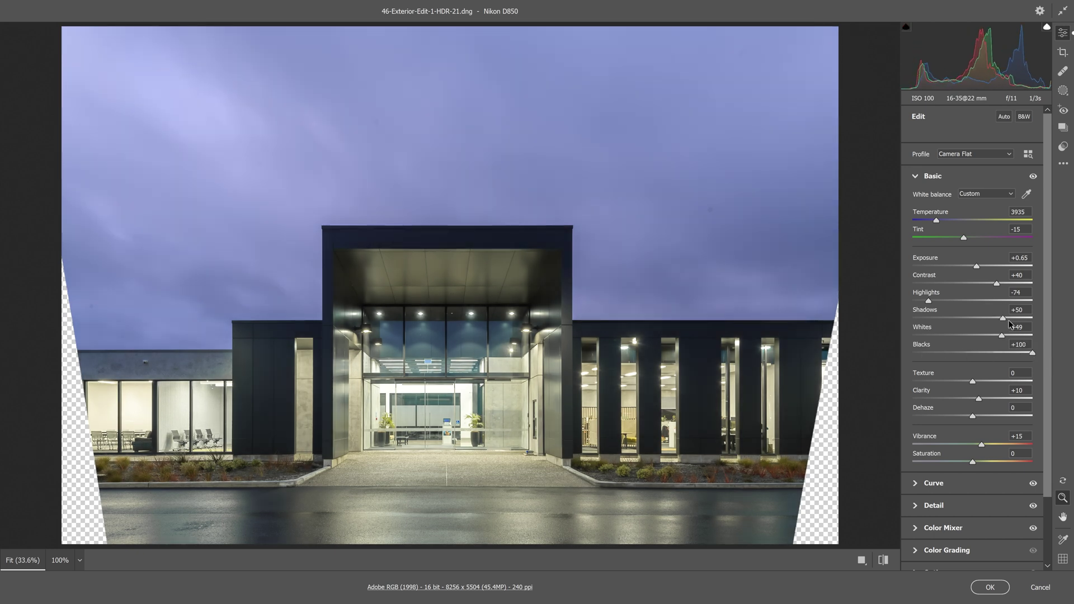
click(1006, 318)
drag(1033, 356, 1018, 354)
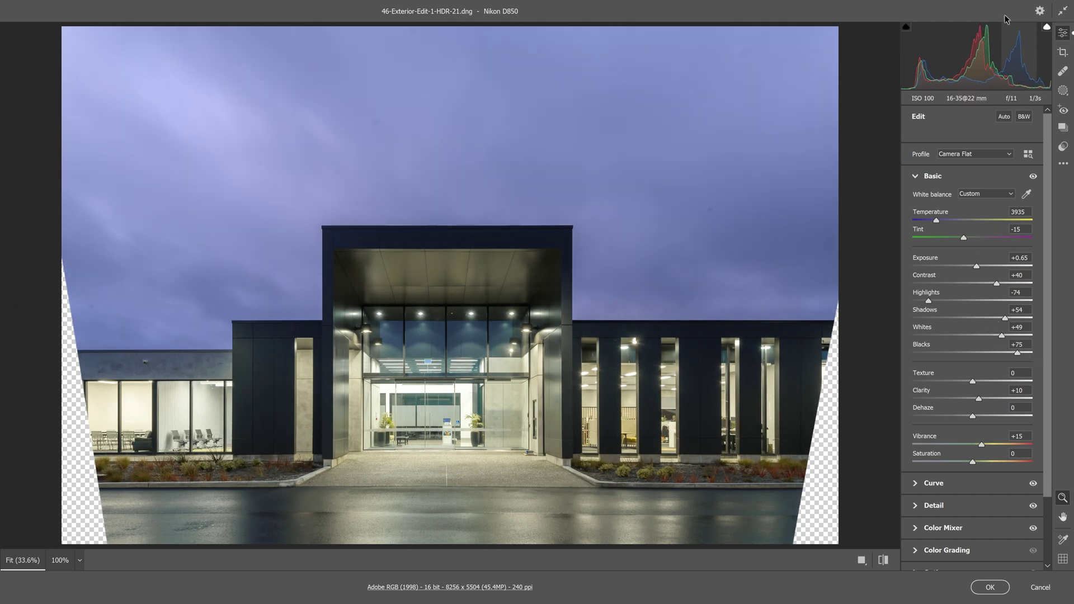
click(1063, 11)
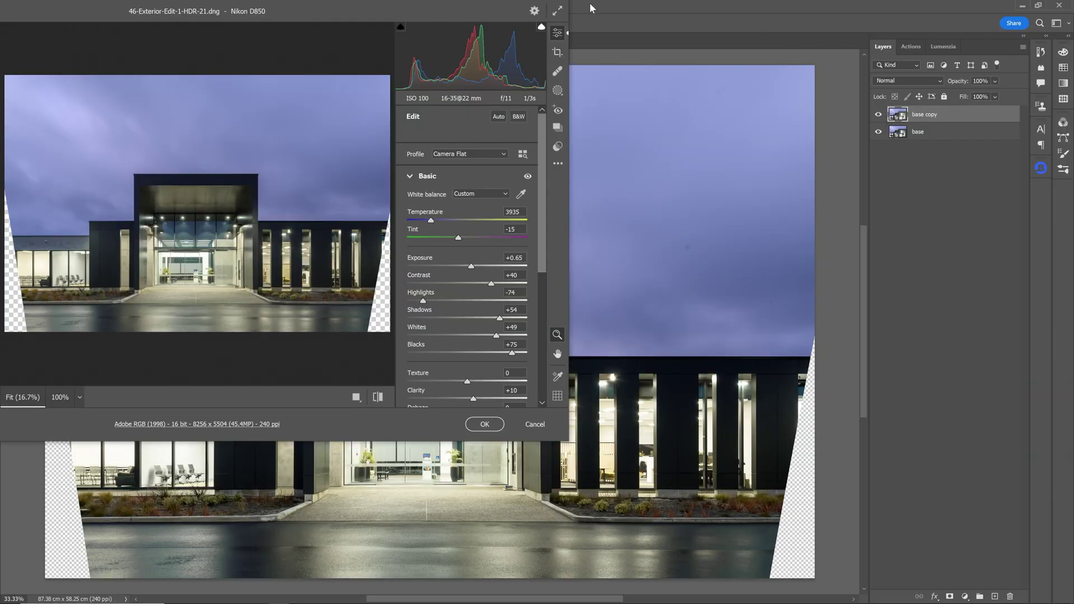
click(557, 11)
mouse_move(512, 353)
mouse_down()
mouse_move(484, 356)
mouse_move(508, 355)
mouse_up()
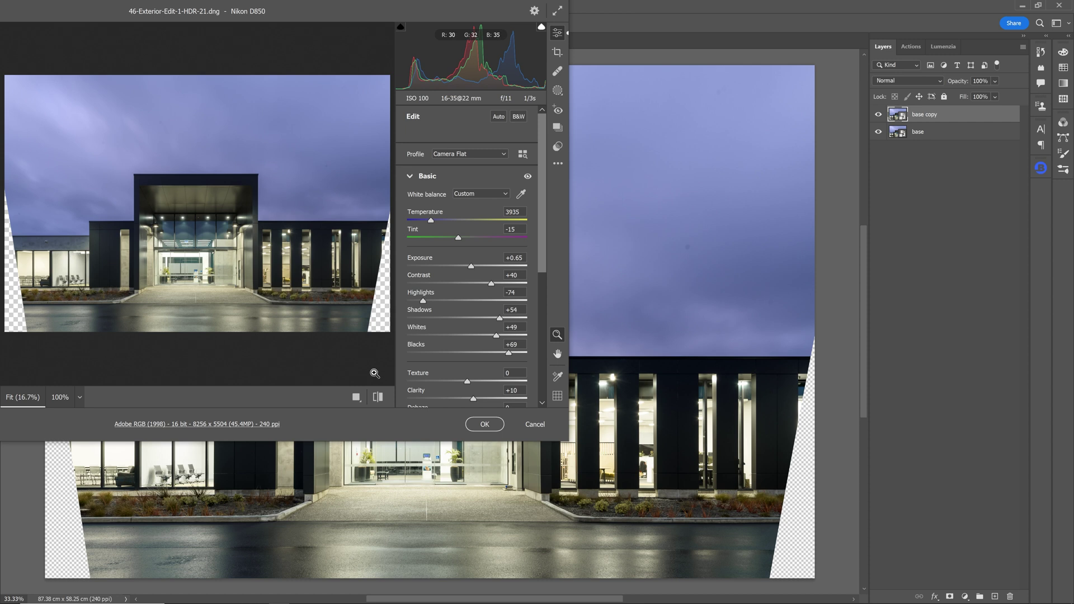
click(485, 424)
- Rename the base copy layer as highlights
double_click(924, 114)
text(highlights)
key(Return)
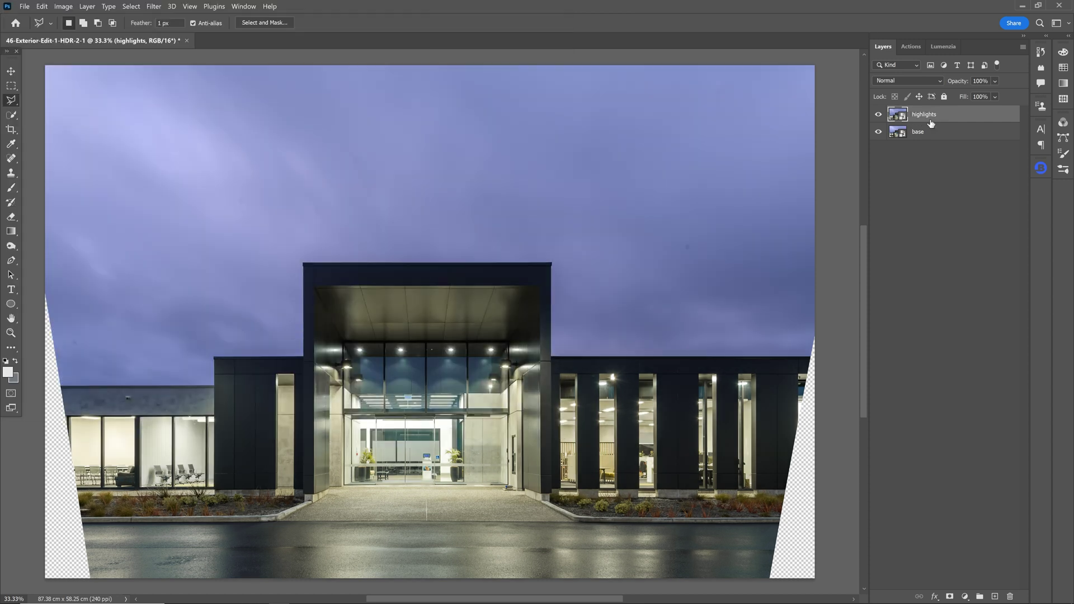
- Toggle the highlights layer's visibility to compare it with the base layer, leaving it hidden
click(878, 115)
click(878, 115)
click(878, 115)
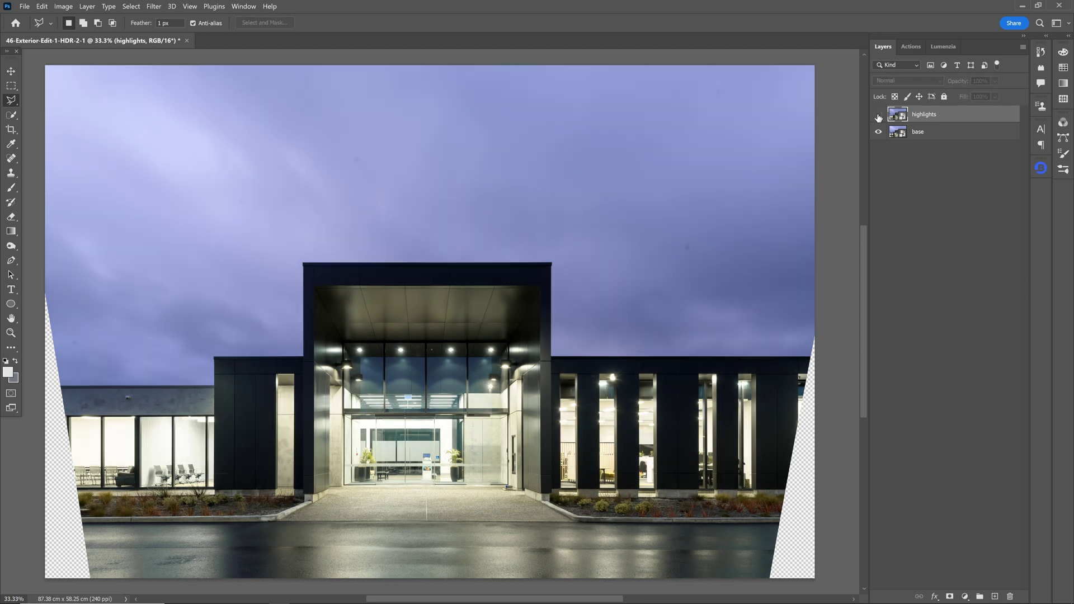
click(878, 114)
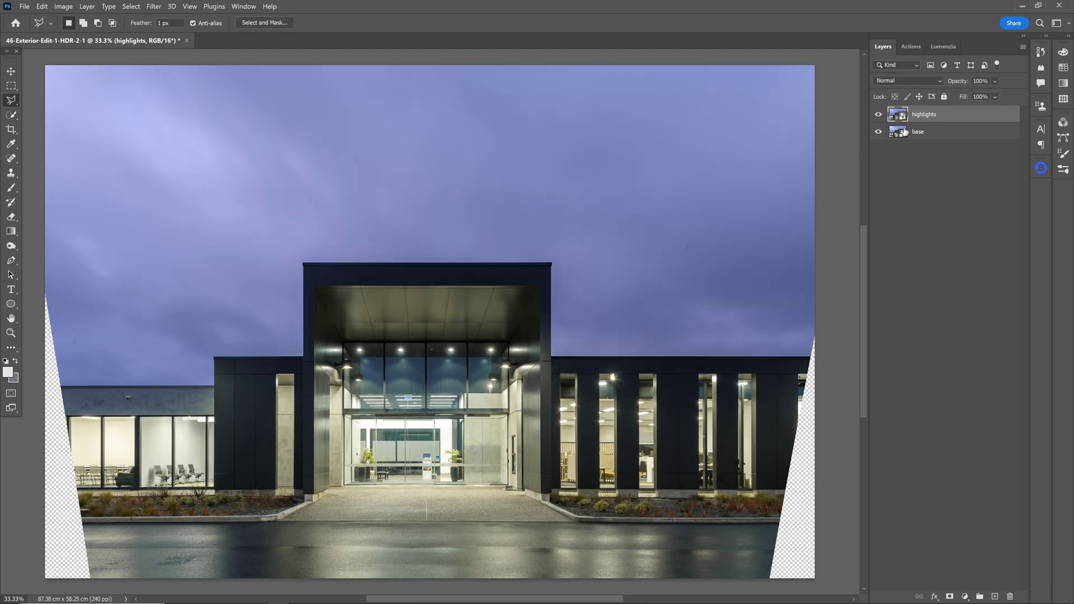
click(878, 115)
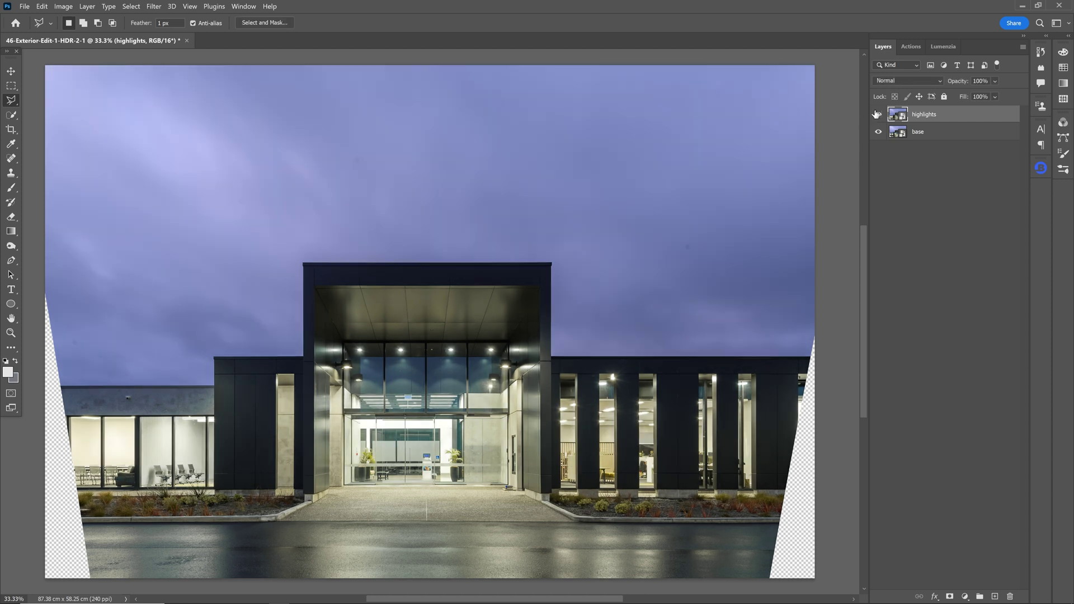
click(876, 114)
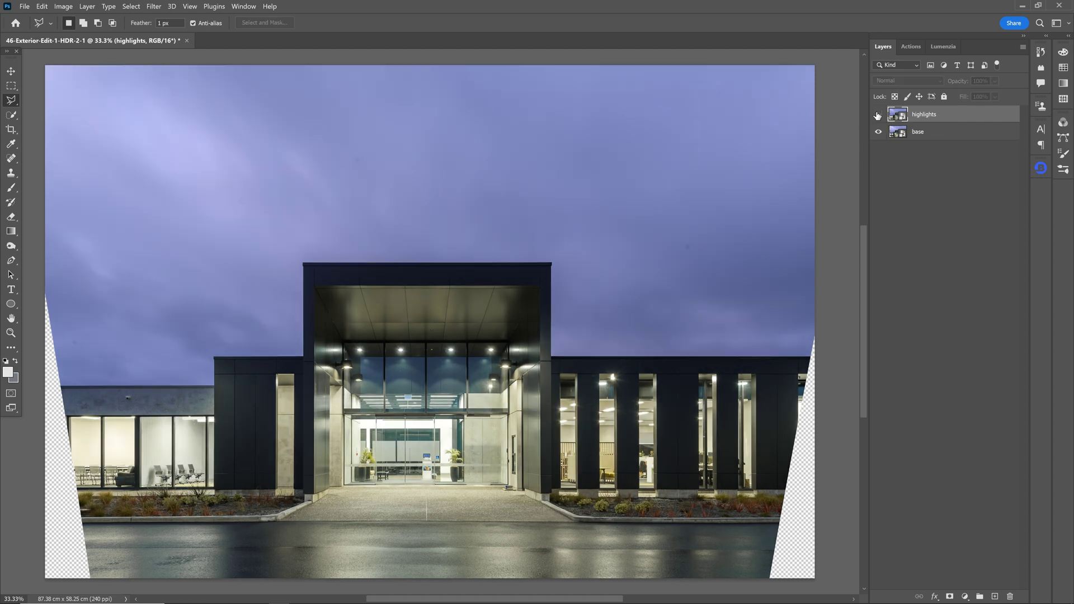
click(876, 115)
- Apply Lumenzia's L luminosity mask of the base image to the highlights layer, and toggle the layer's visibility to check the blend
click(933, 49)
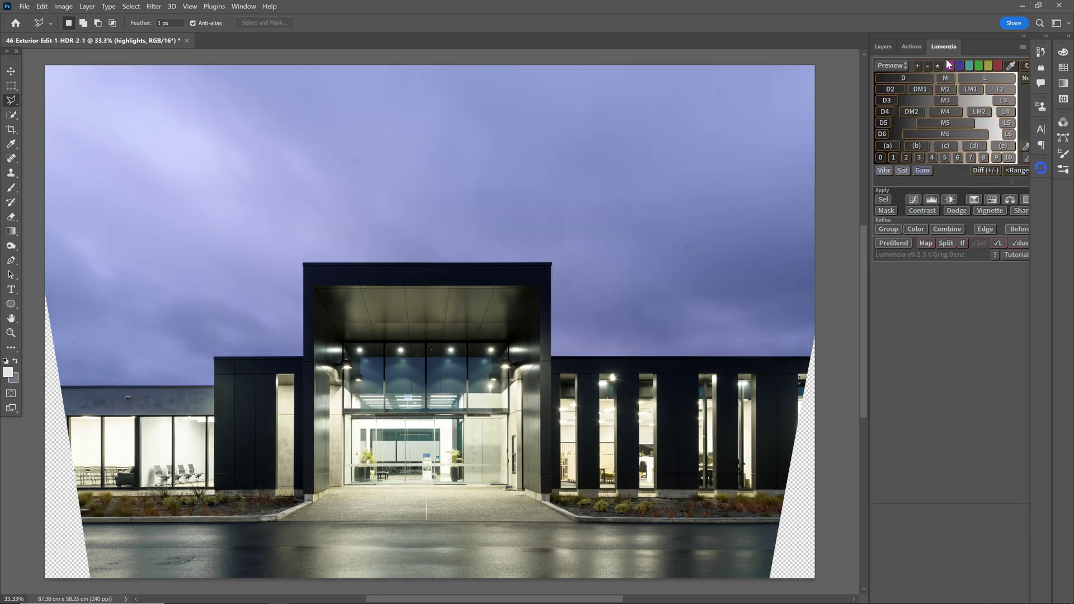
click(987, 78)
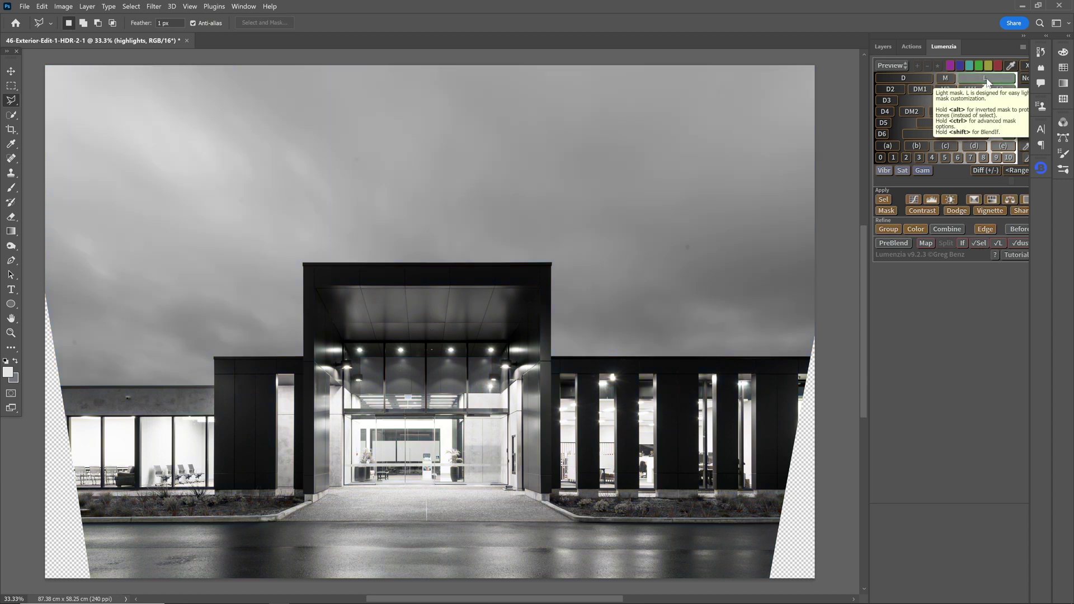
click(887, 211)
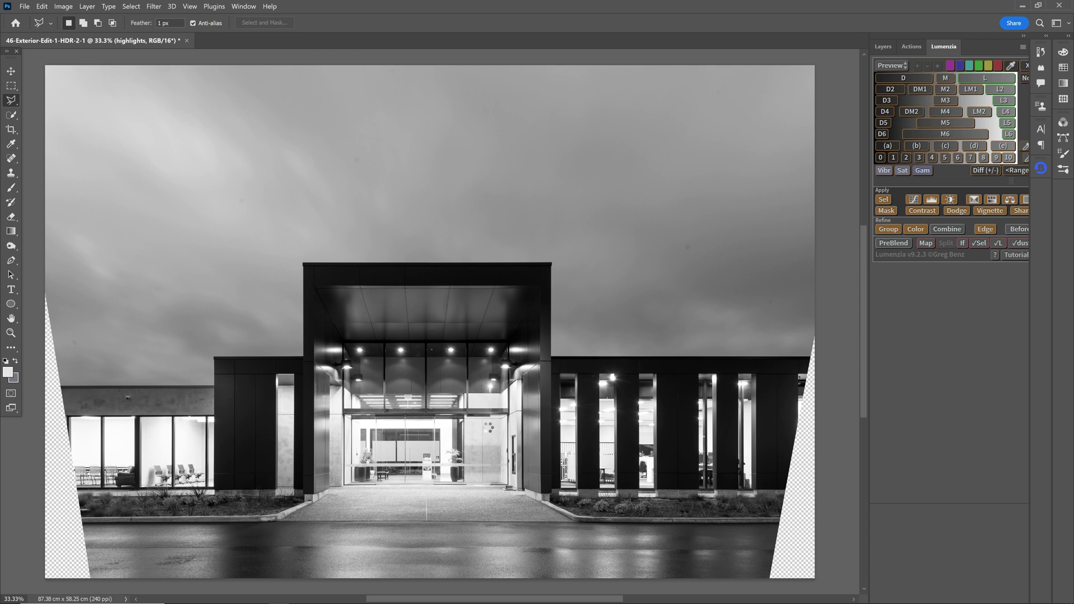
click(883, 46)
click(879, 115)
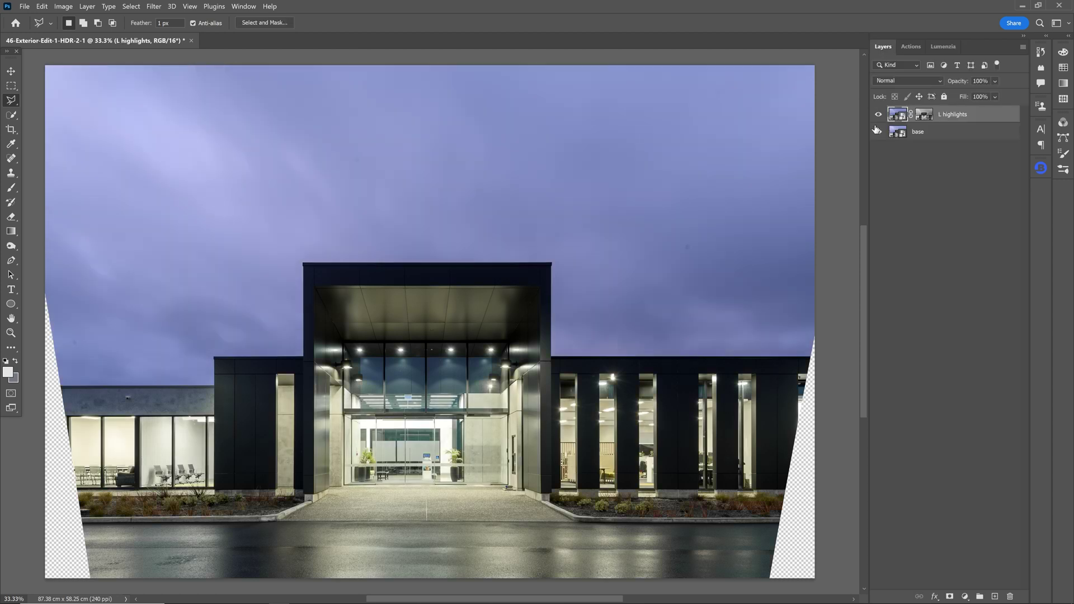
click(879, 115)
click(879, 114)
- Delete the L highlights layer's luminosity mask and add a blank white layer mask
drag(923, 116, 1019, 591)
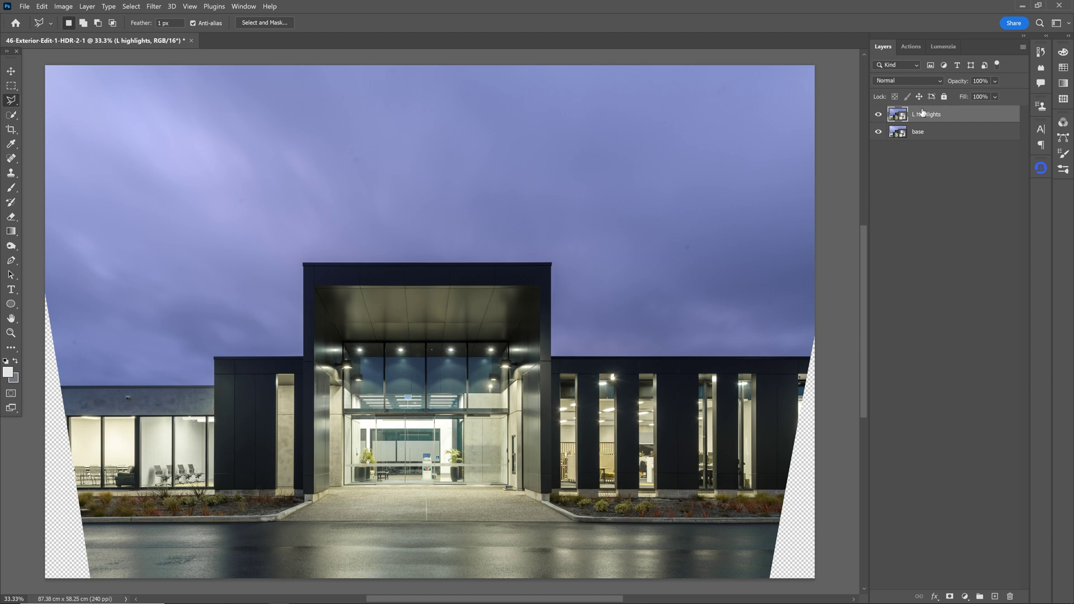
click(950, 596)
- Examine the image's Red, Green and Blue channels one by one and return to the RGB composite
click(242, 6)
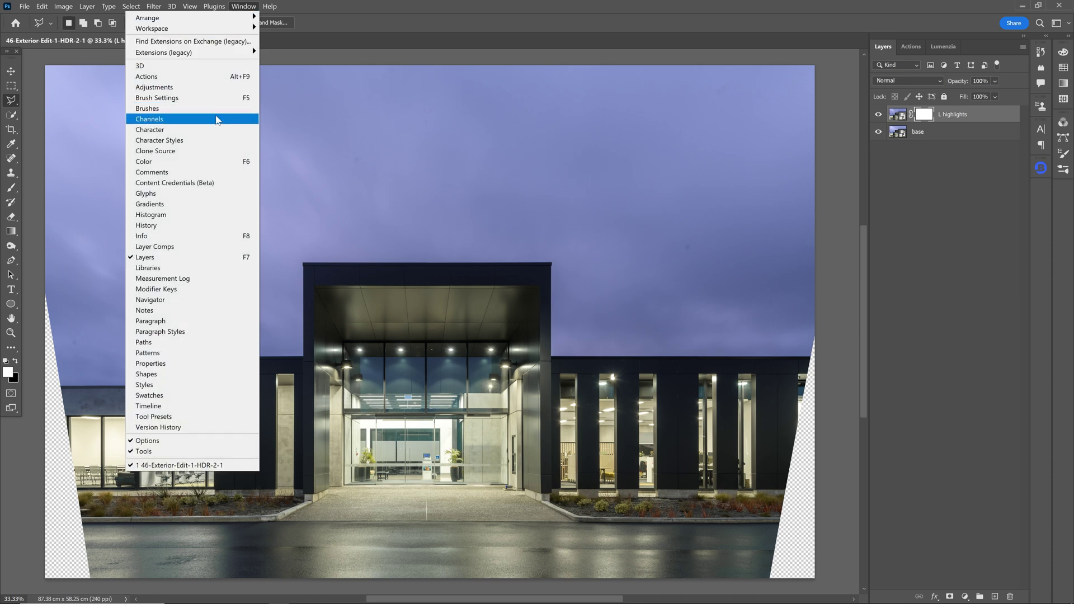
click(218, 120)
click(979, 151)
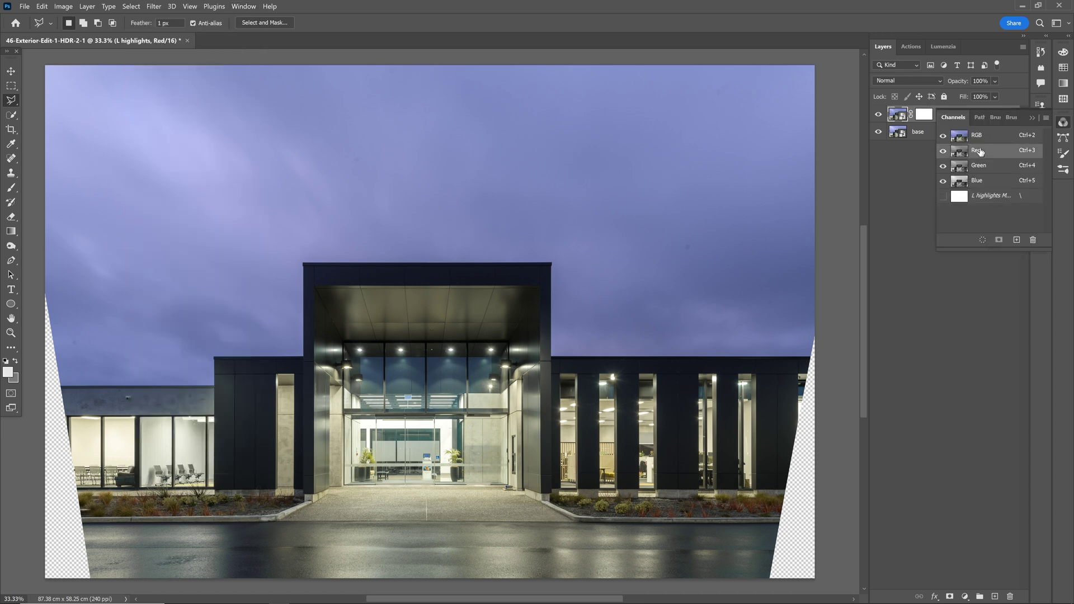
click(995, 165)
click(1001, 180)
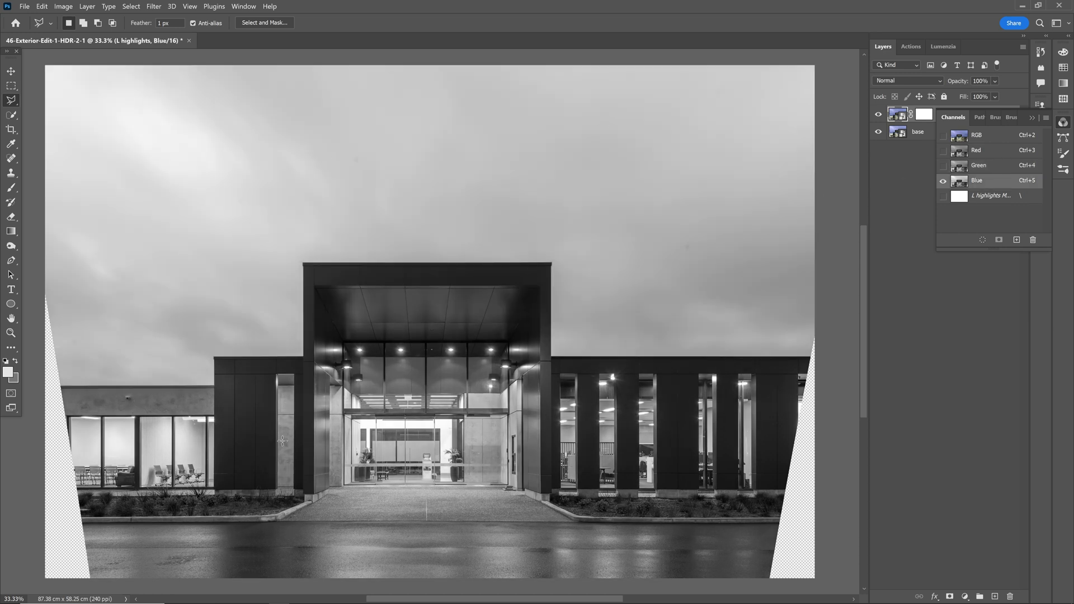
click(983, 138)
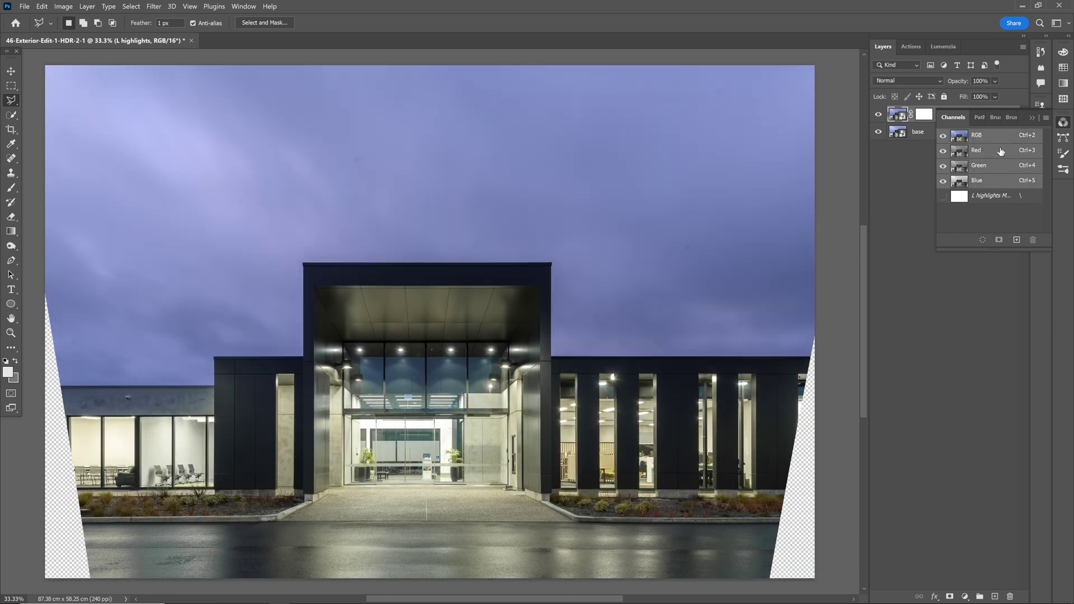
click(958, 119)
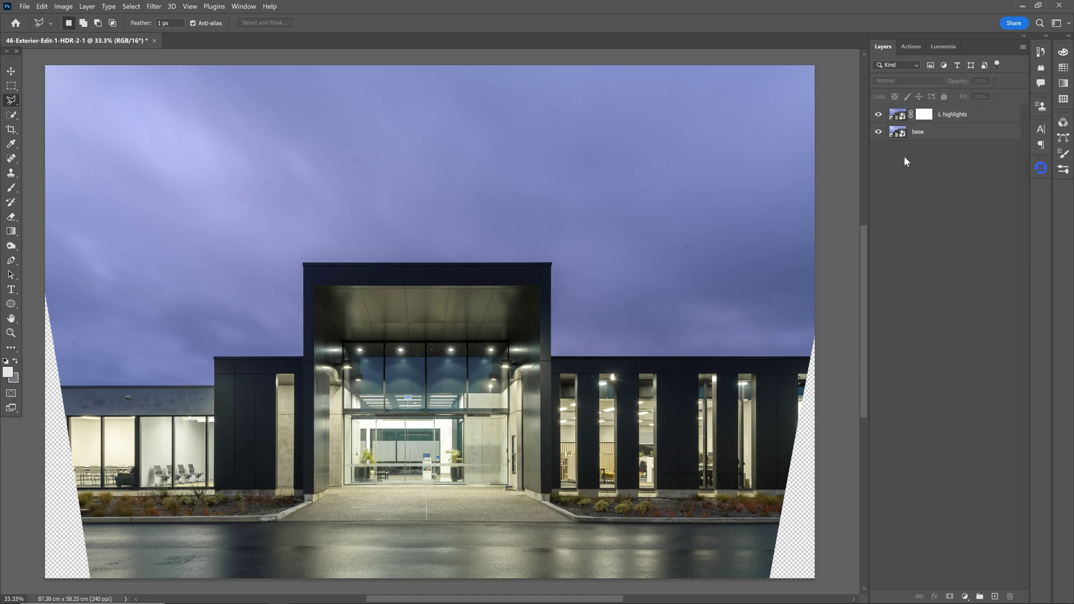
- Fill the L highlights layer mask using Apply Image with the Merged layer, RGB channel and Multiply blending at 100%, and display the mask on its own
click(924, 114)
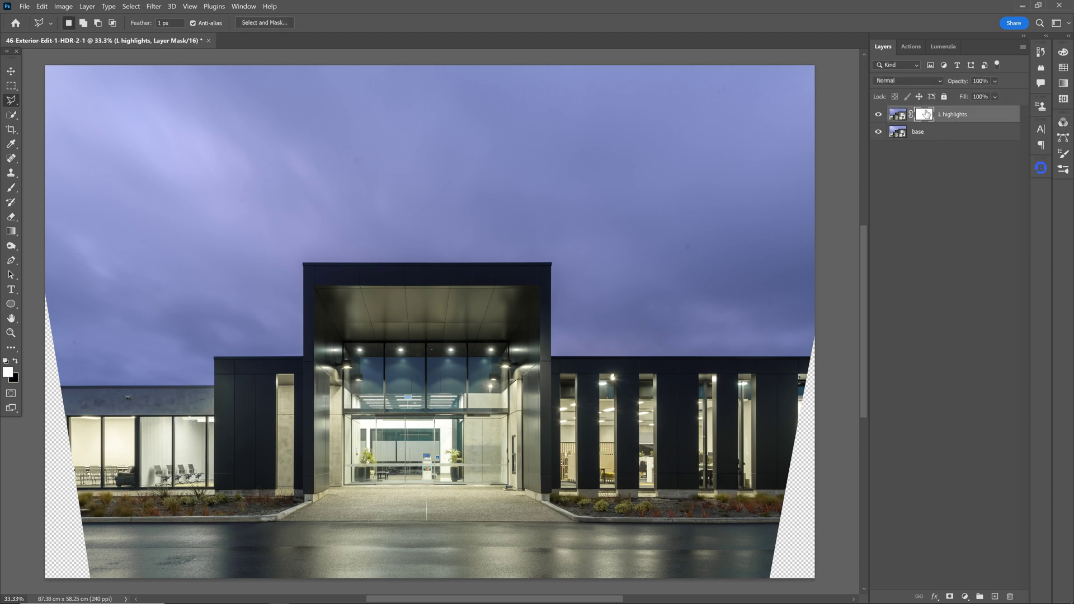
click(59, 6)
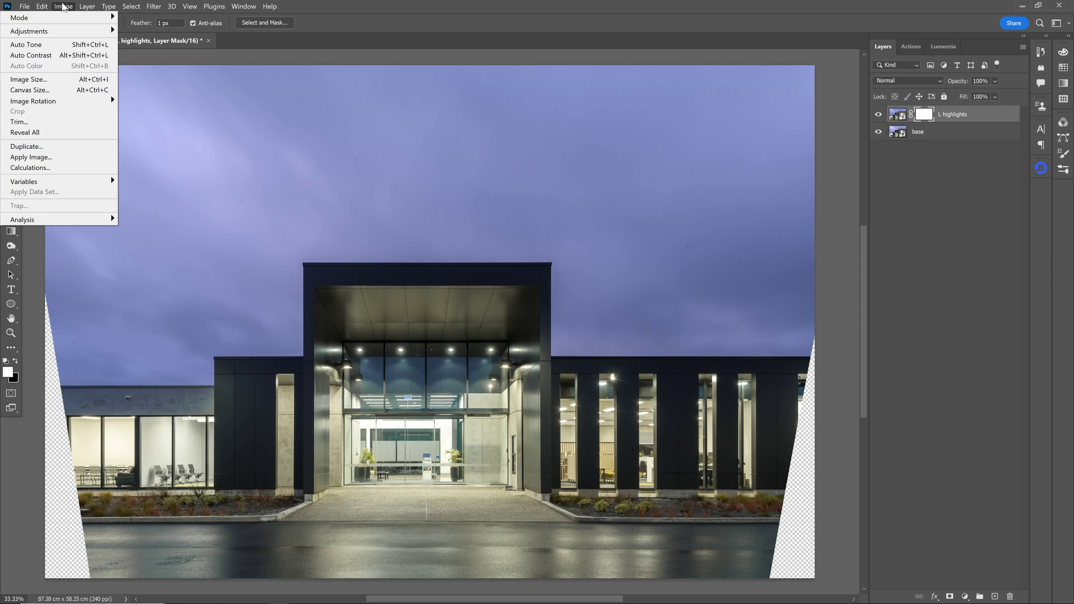
click(88, 157)
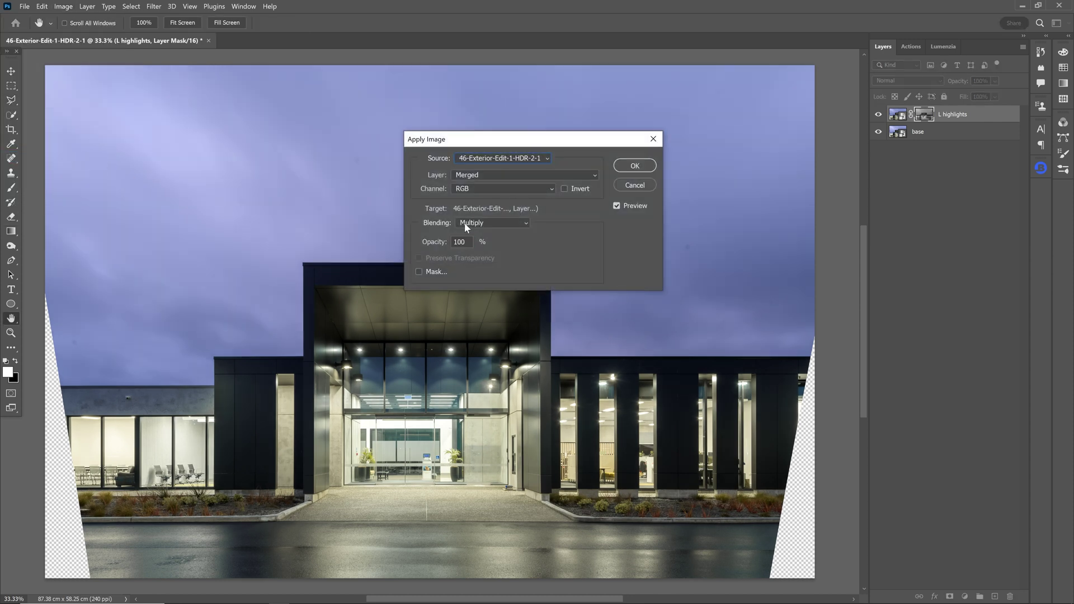
click(634, 165)
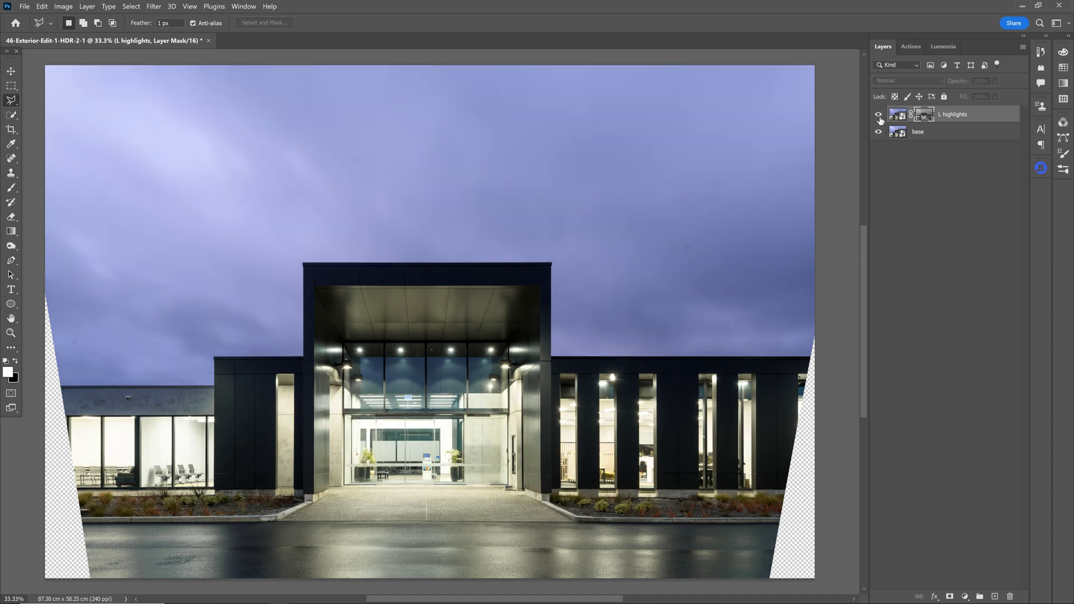
alt+click(920, 118)
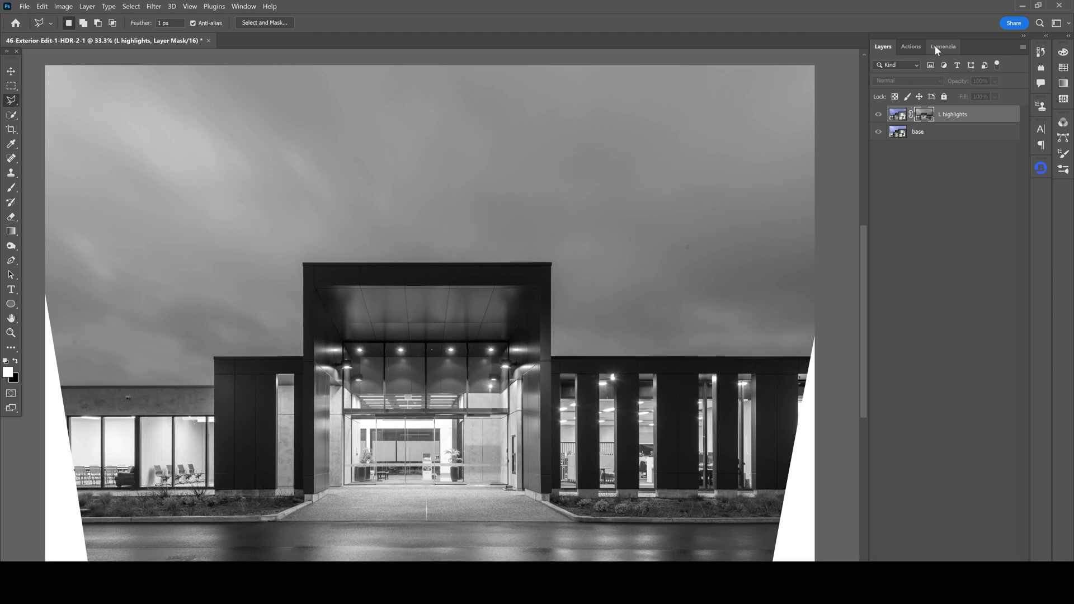
drag(926, 117, 993, 577)
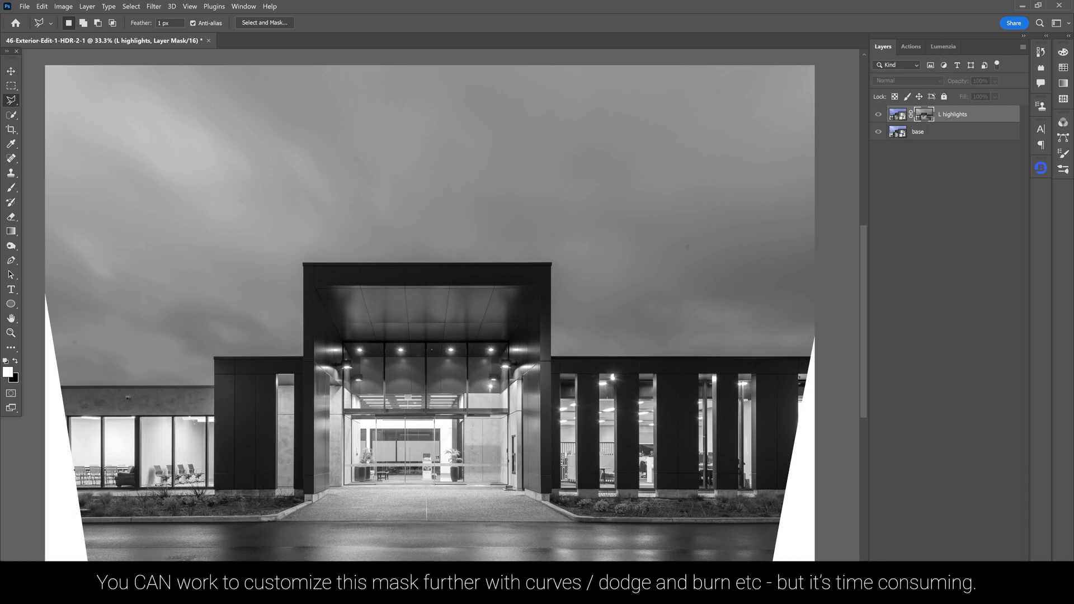
- Preview Lumenzia's luminosity masks for the light and dark areas of the image, including L2, L, D2 and D4
click(948, 49)
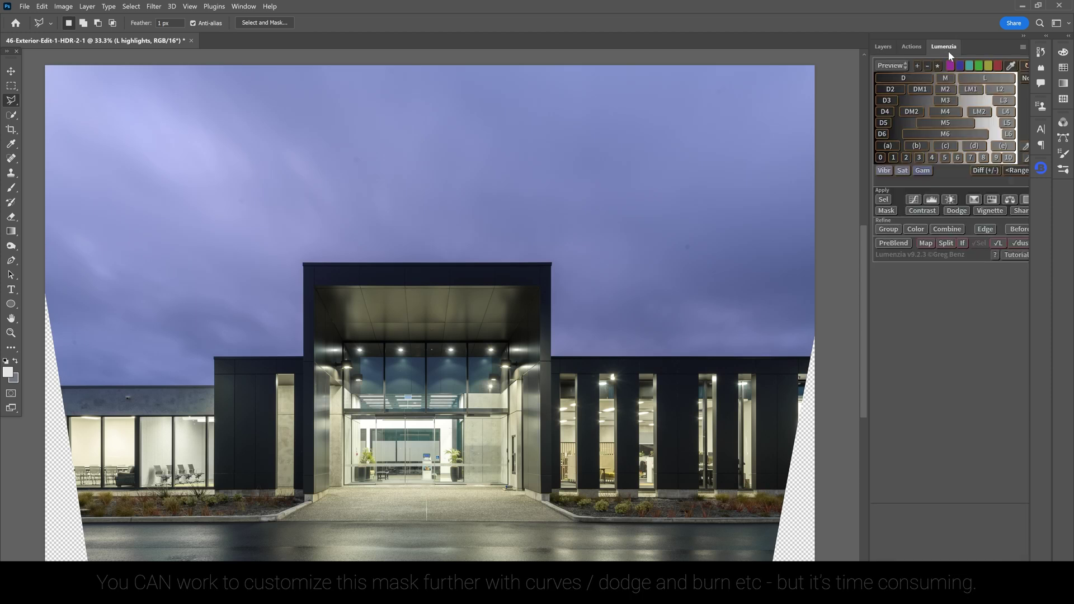
click(999, 90)
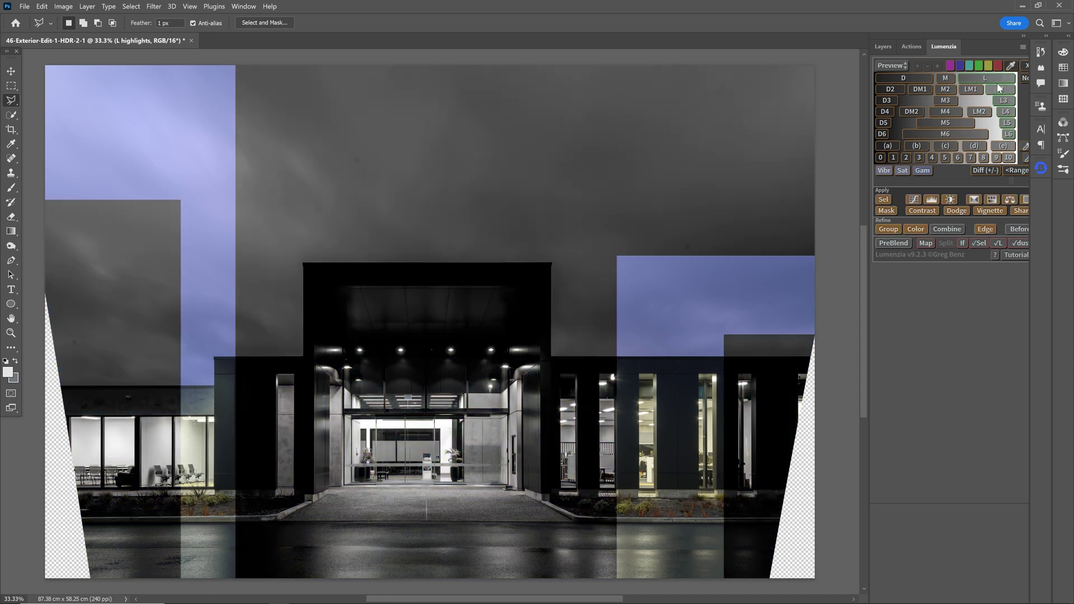
click(994, 79)
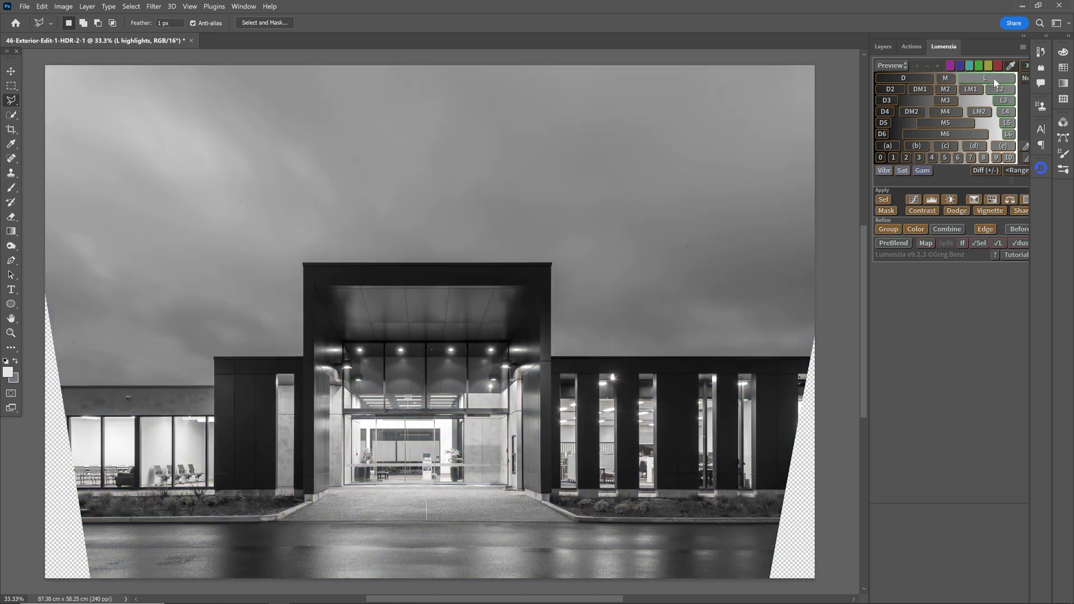
click(1007, 115)
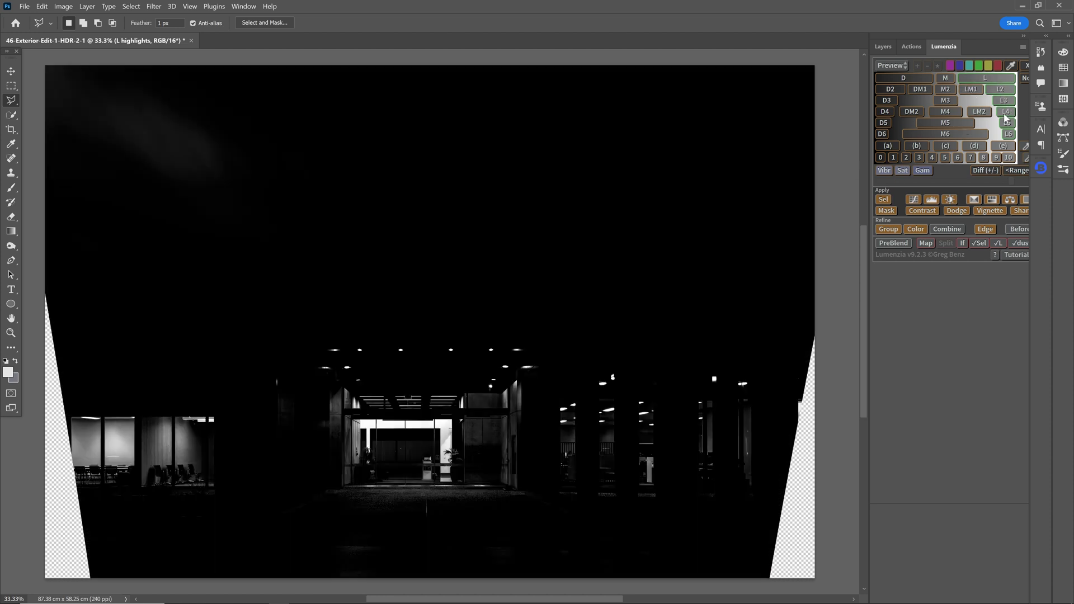
click(891, 90)
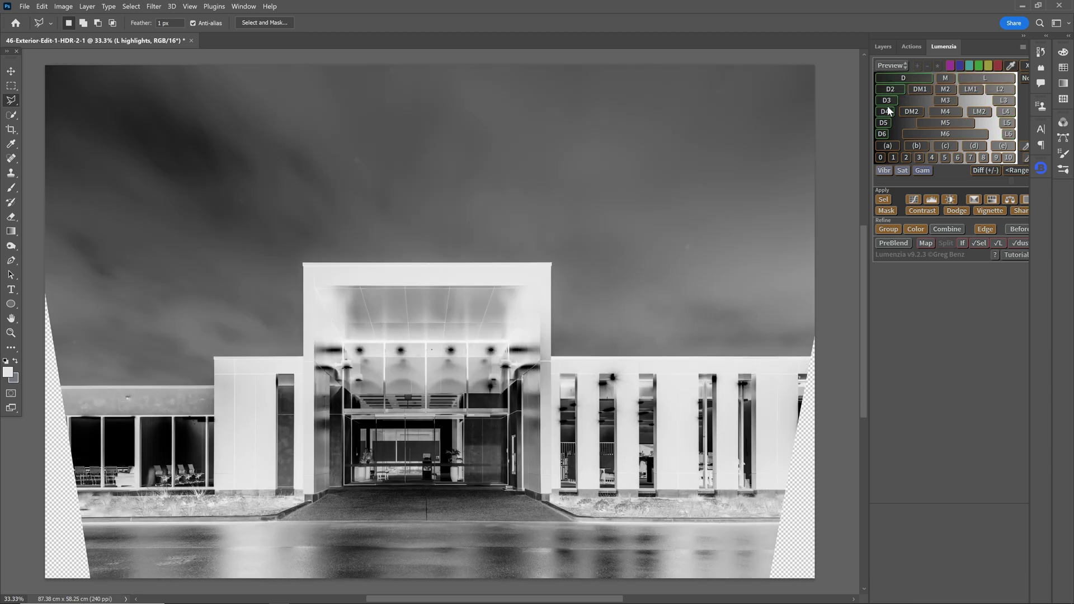
click(888, 112)
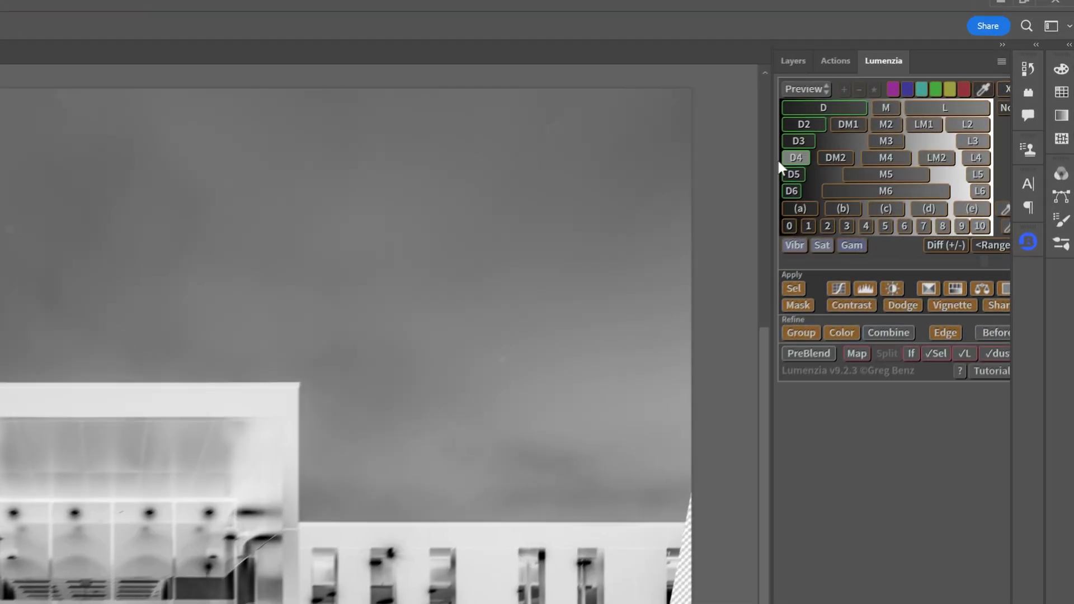
- Preview the L and L2 luminosity masks, set the mask strength to 1.25 and apply the L1.25 mask to the highlights layer
click(931, 110)
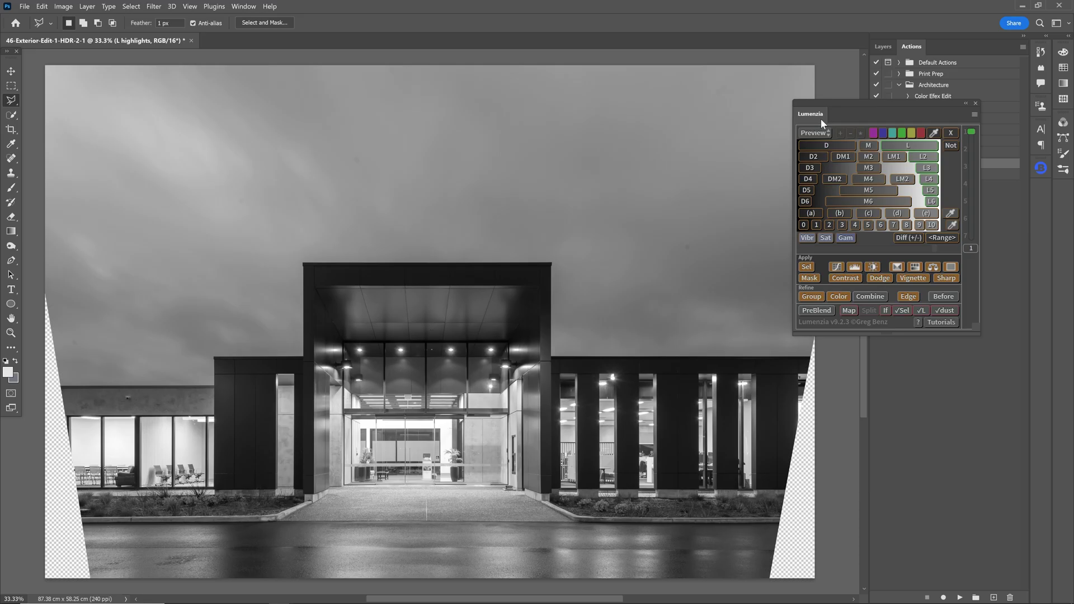
click(923, 159)
click(924, 149)
click(926, 157)
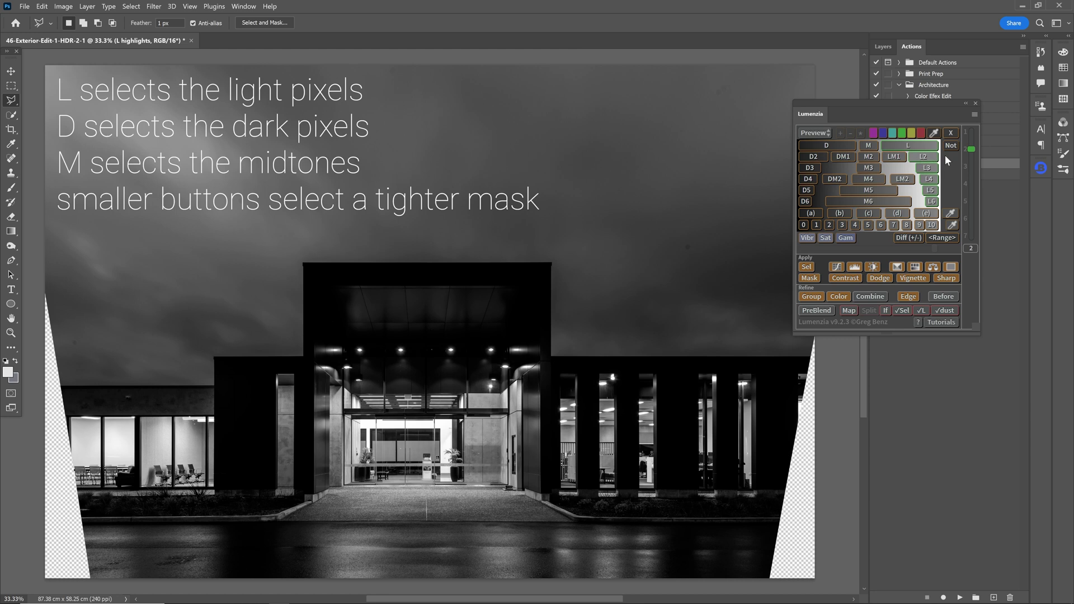
drag(971, 150, 973, 142)
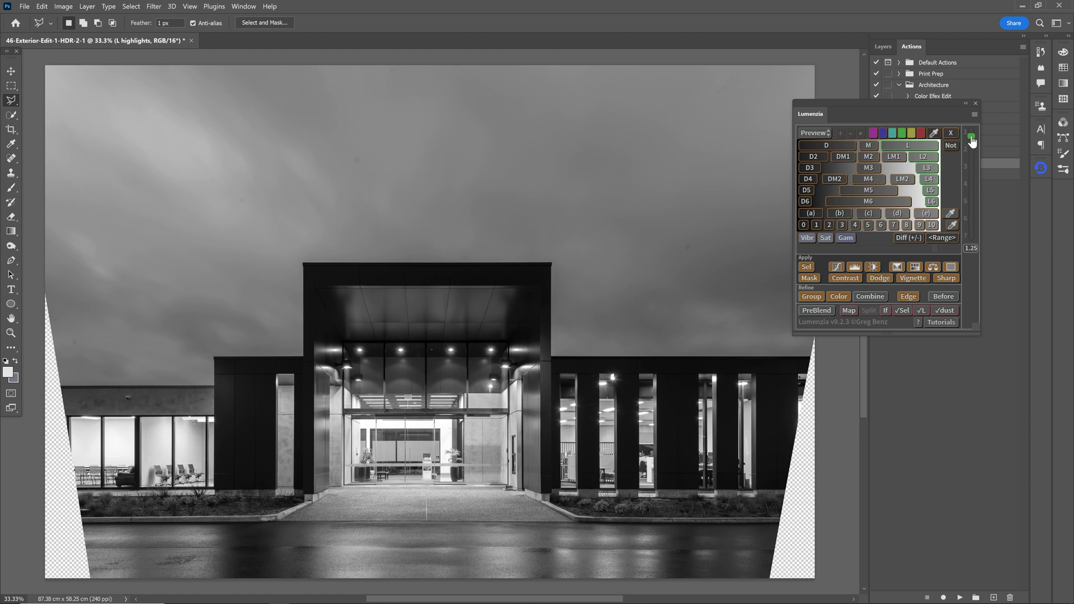
click(809, 278)
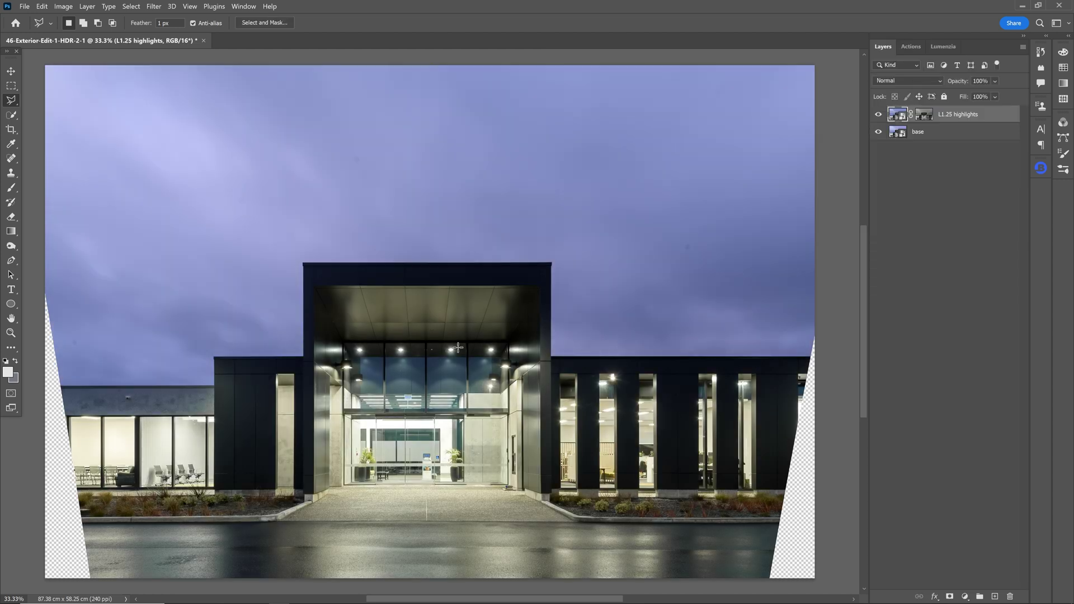
- Duplicate the base layer as a new independent smart object and move the copy to the top of the layer stack
right_click(930, 138)
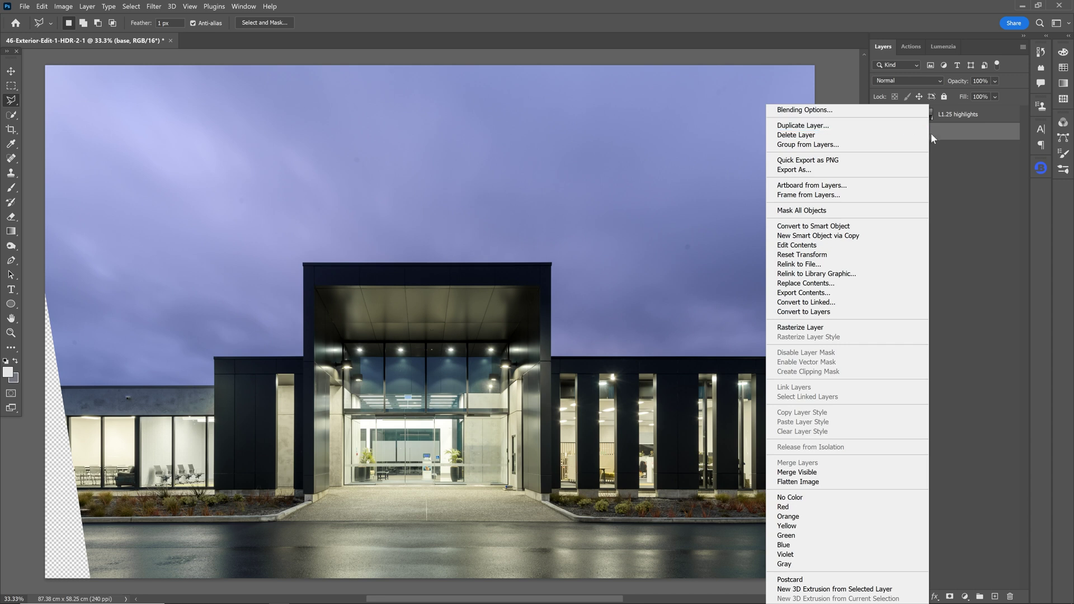
click(848, 235)
drag(932, 134, 934, 112)
- Open the base copy's raw settings and set Exposure to +2.15, Highlights to -100 and Whites to -100
double_click(897, 114)
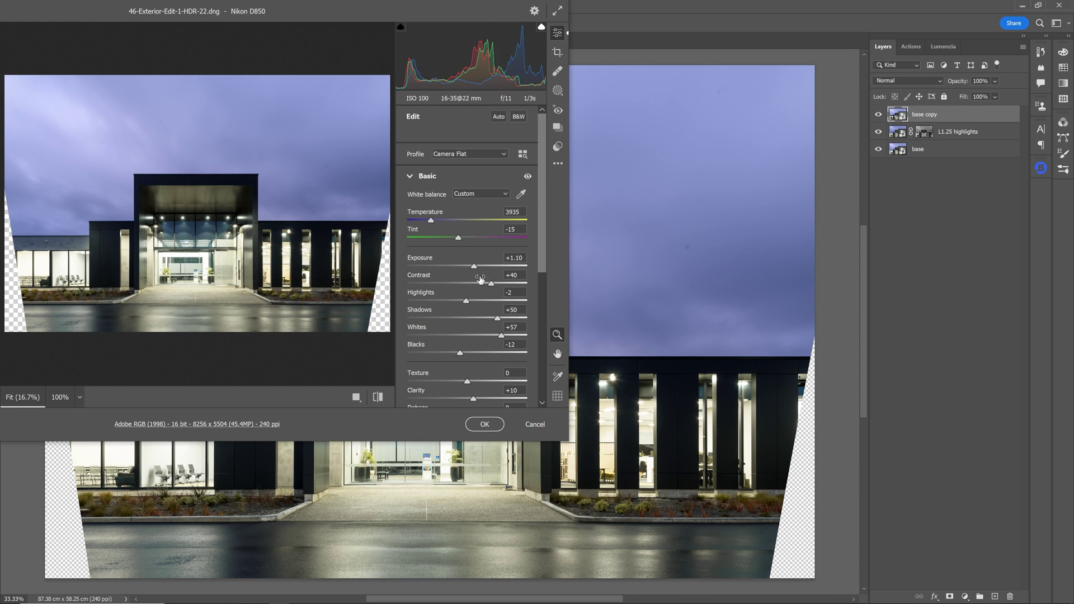
drag(474, 268, 482, 270)
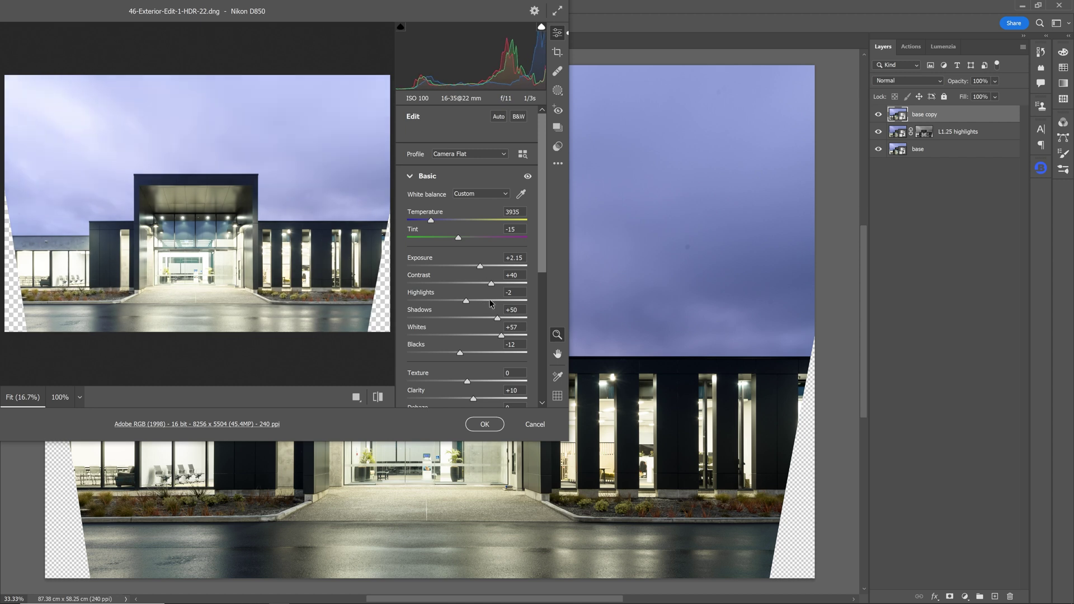
drag(467, 302, 374, 292)
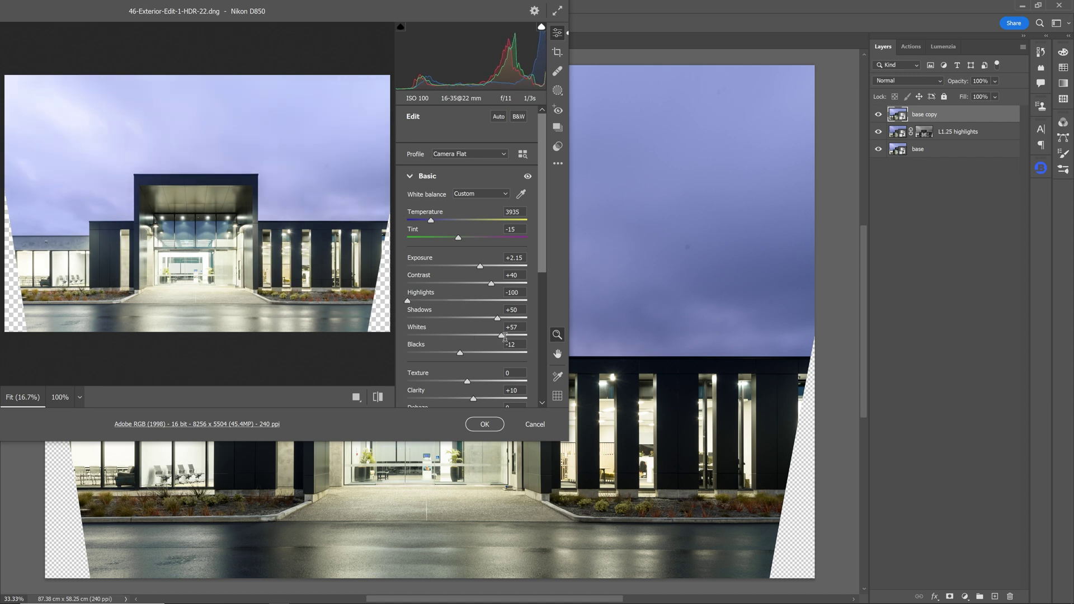
drag(501, 336, 386, 336)
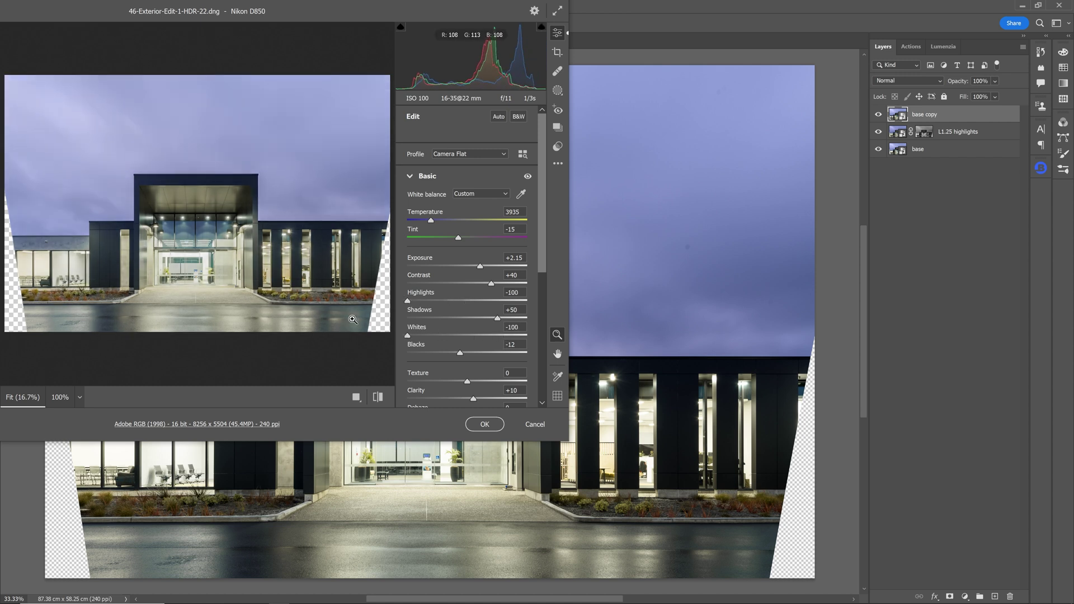
- Set Clarity to +52 and apply the raw settings to the base copy
click(332, 245)
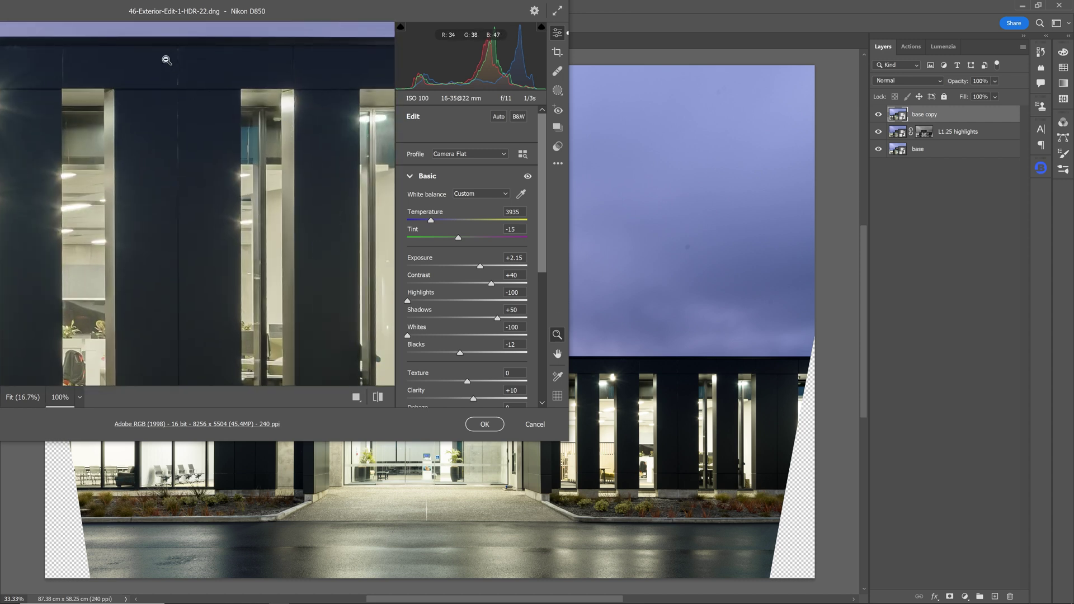
scroll(471, 336, down, 2)
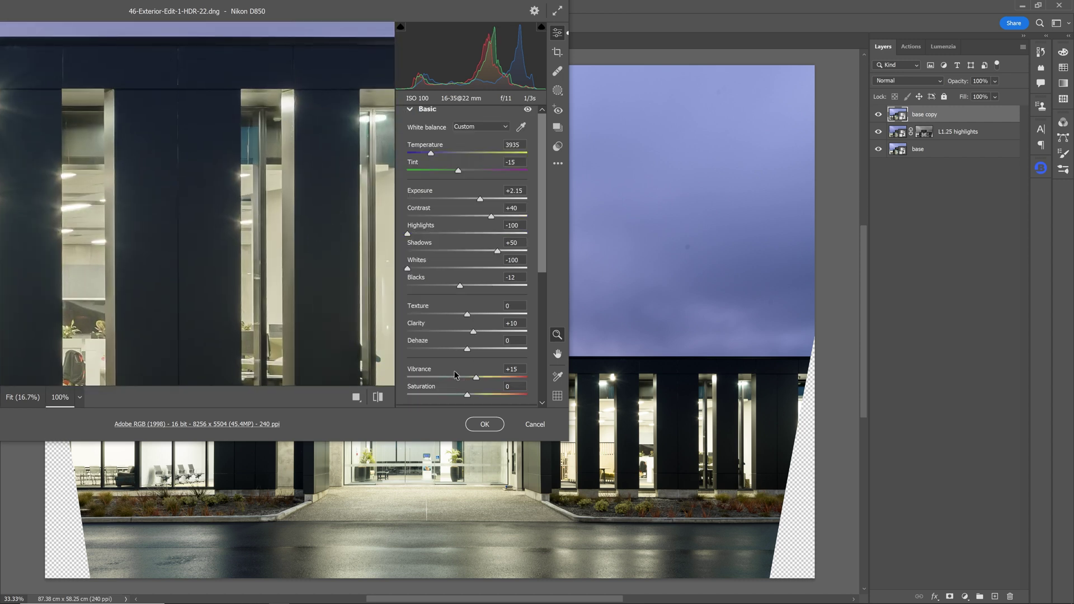
drag(476, 267, 498, 267)
key(ctrl+0)
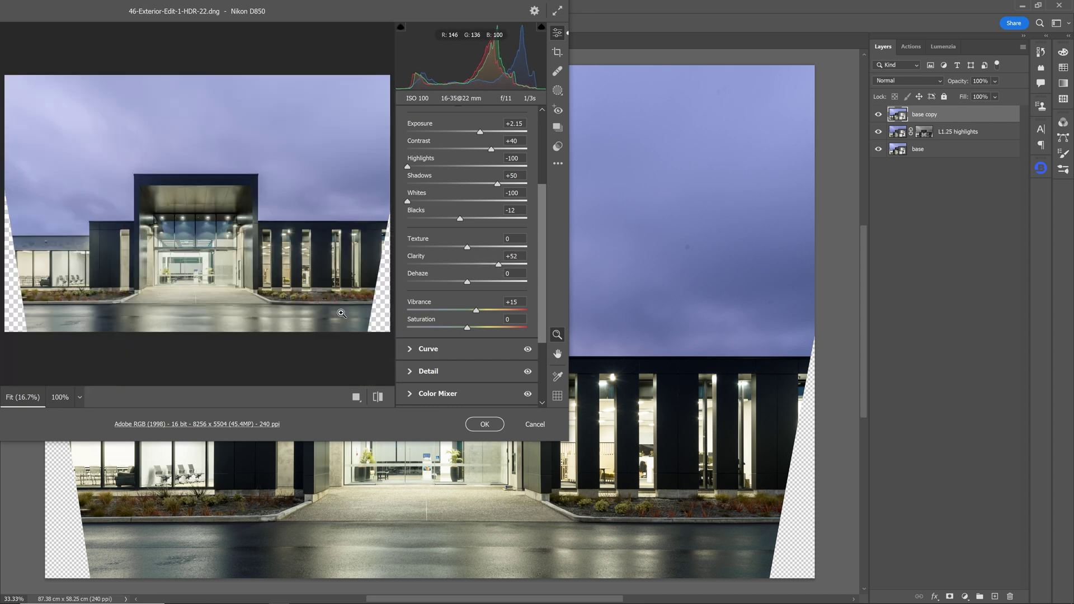
click(494, 430)
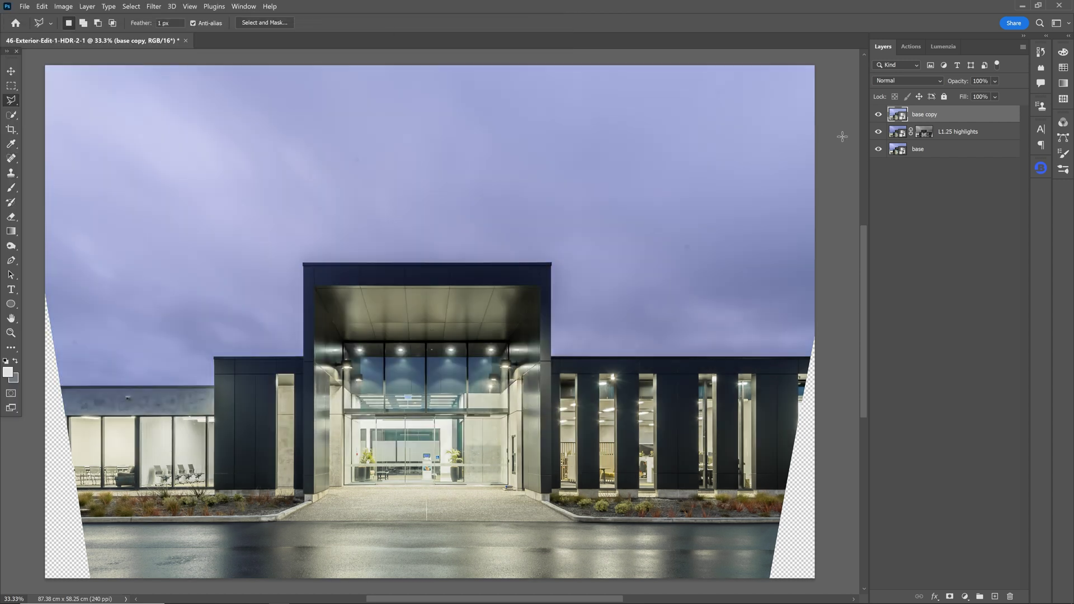
- Hide the base copy, apply Lumenzia's D2 luminosity mask of the underlying blend to it, and show the layer again
click(879, 114)
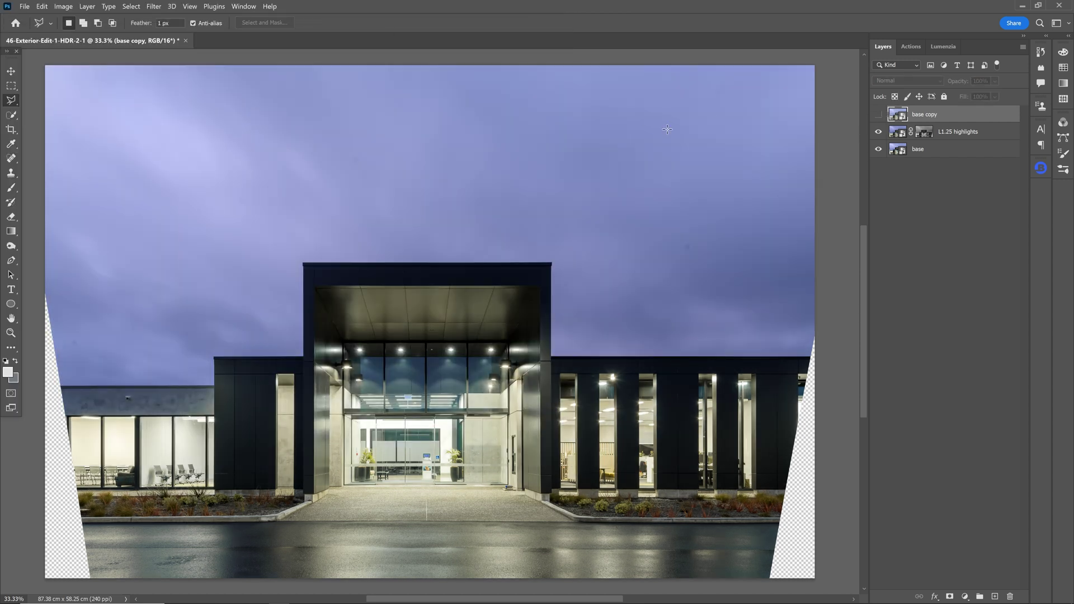
click(939, 46)
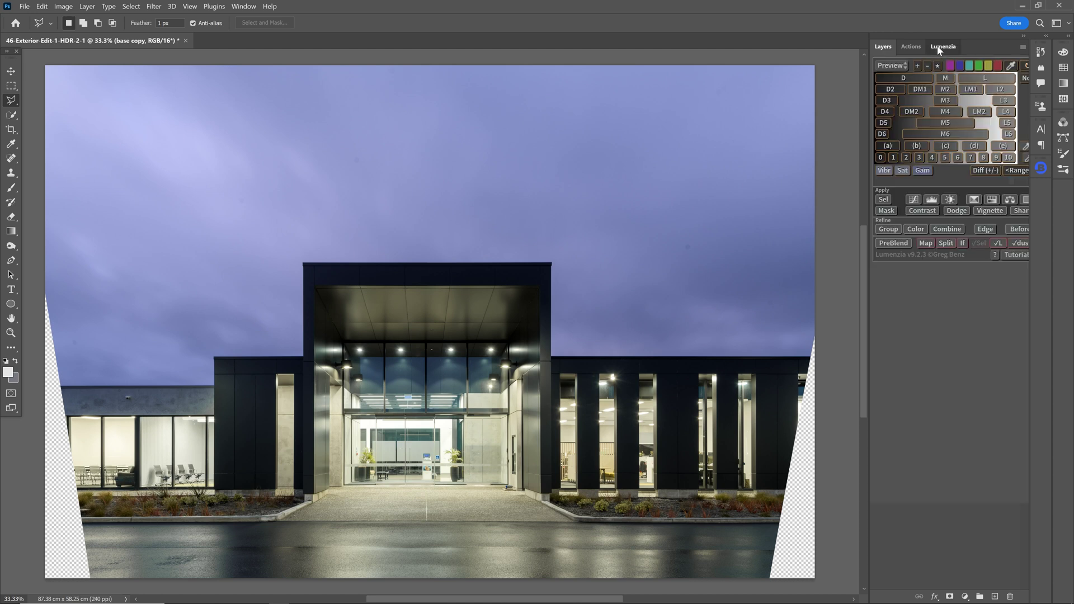
click(892, 90)
click(886, 100)
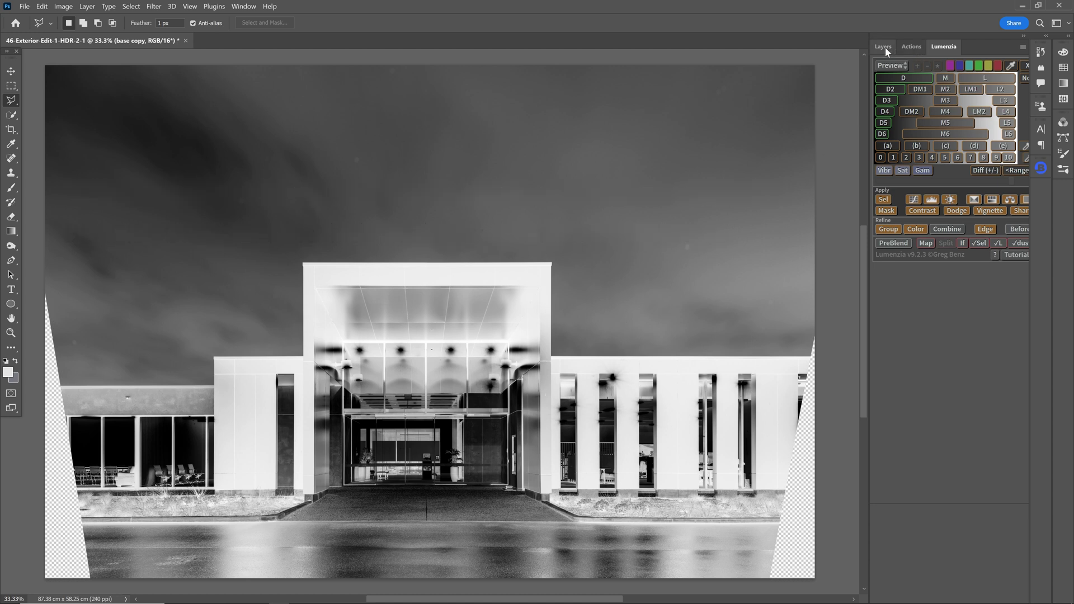
click(887, 211)
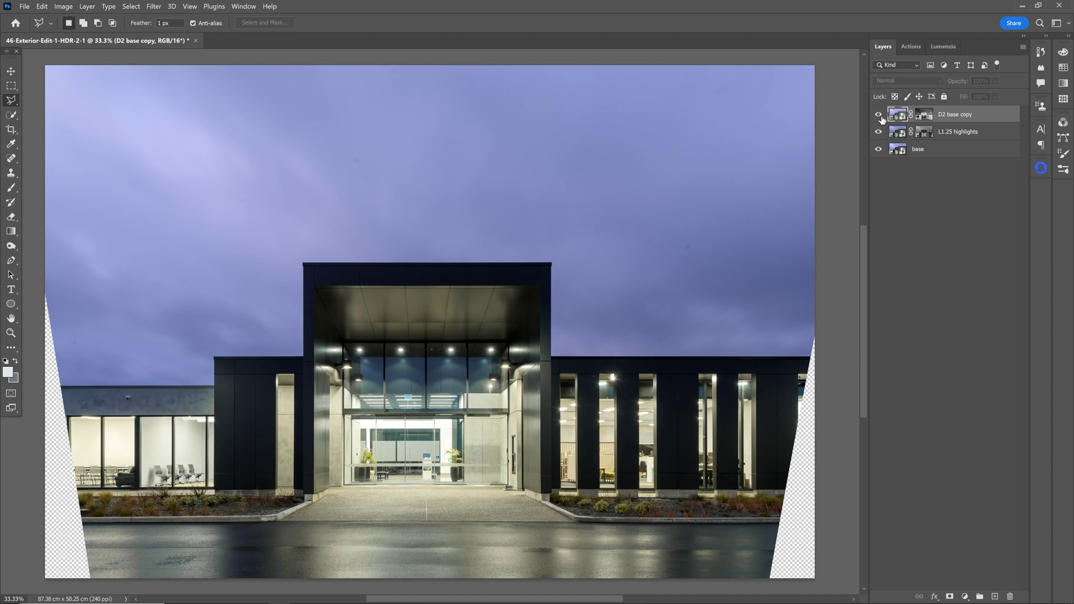
click(880, 116)
- Toggle the D2 base copy layer's visibility to compare the shadows, both in full view and at 100% on the facade
click(881, 116)
click(879, 116)
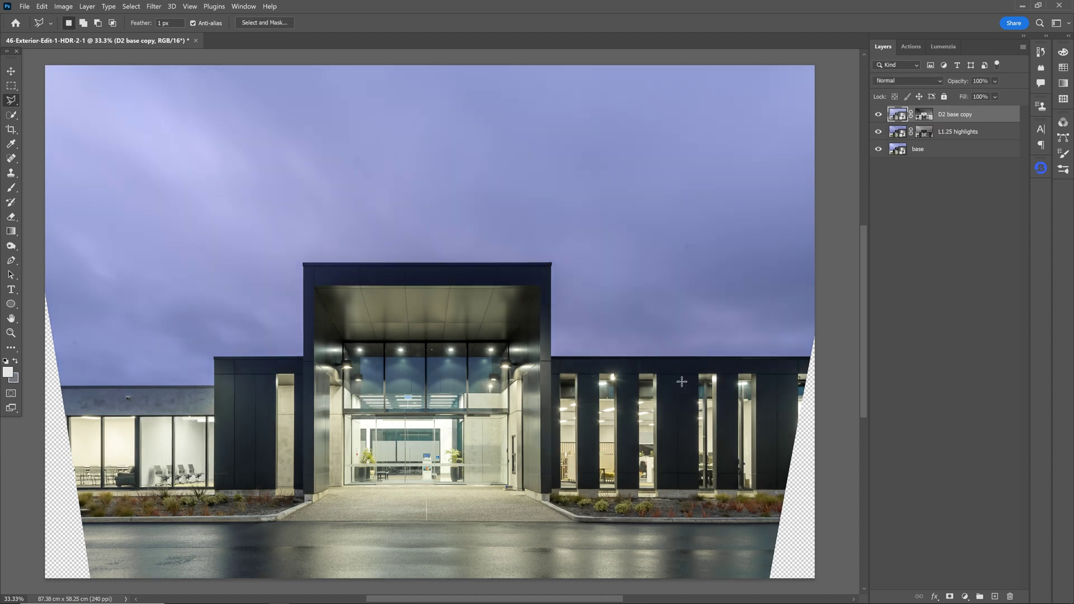
drag(683, 383, 682, 382)
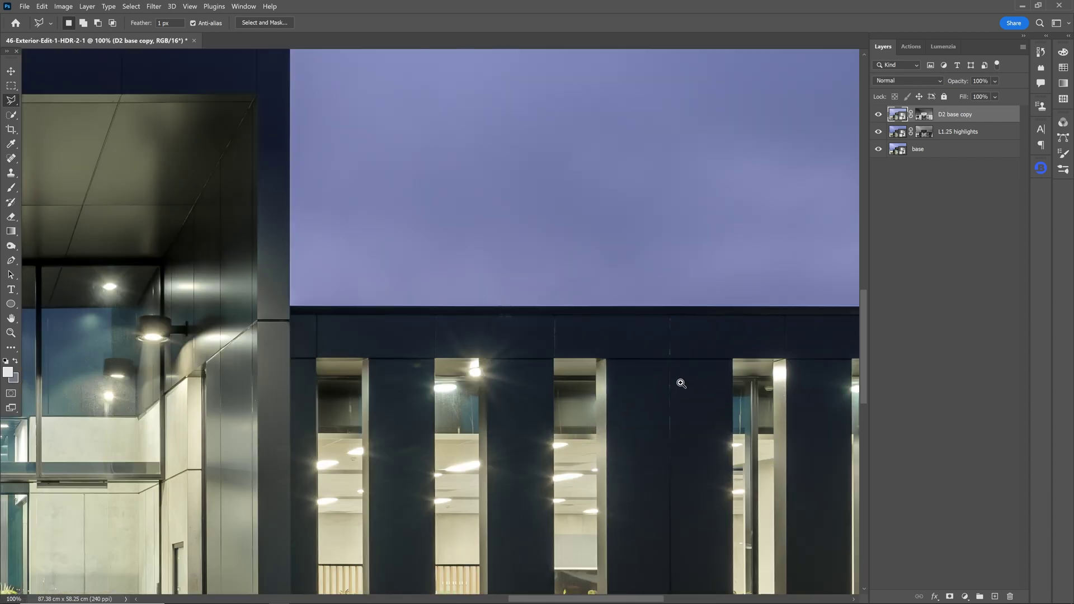
click(877, 115)
click(878, 116)
click(878, 115)
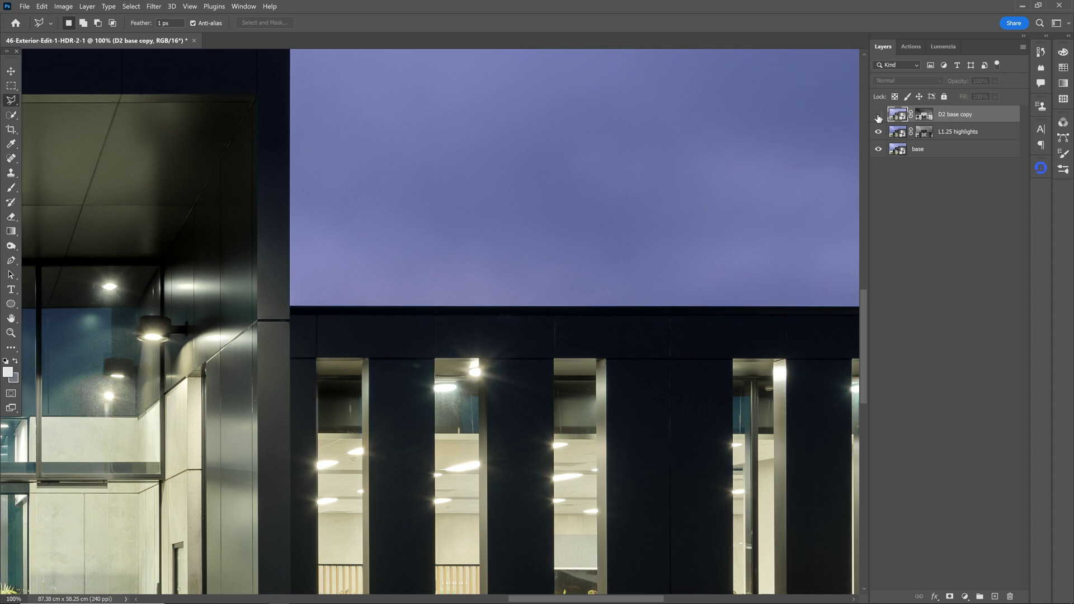
click(878, 116)
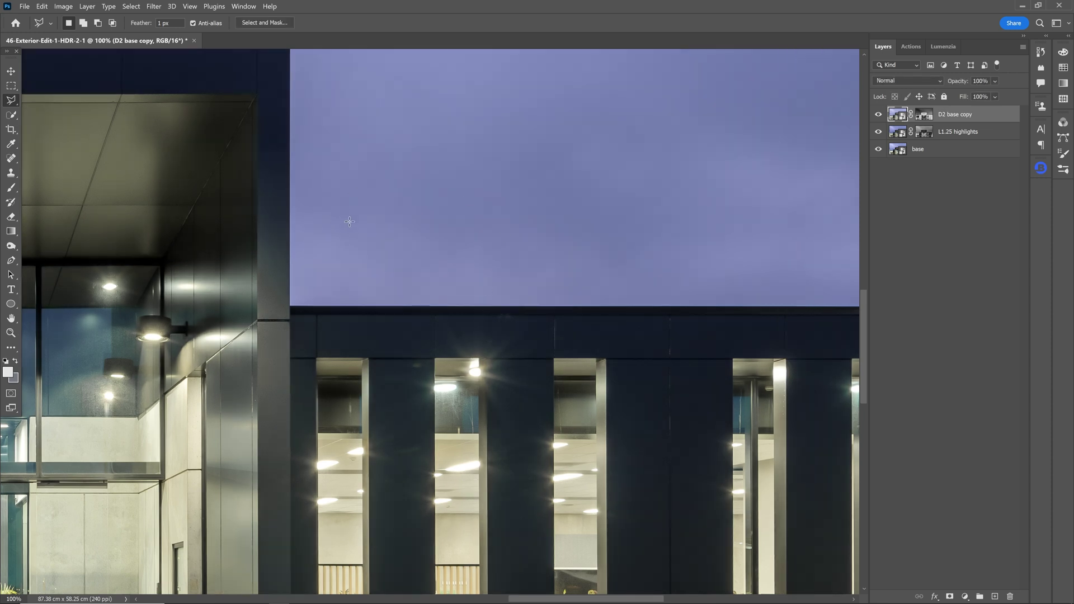
- Compare the full blend with the base layer alone by hiding and showing the two masked layers above it
key(ctrl+0)
click(879, 115)
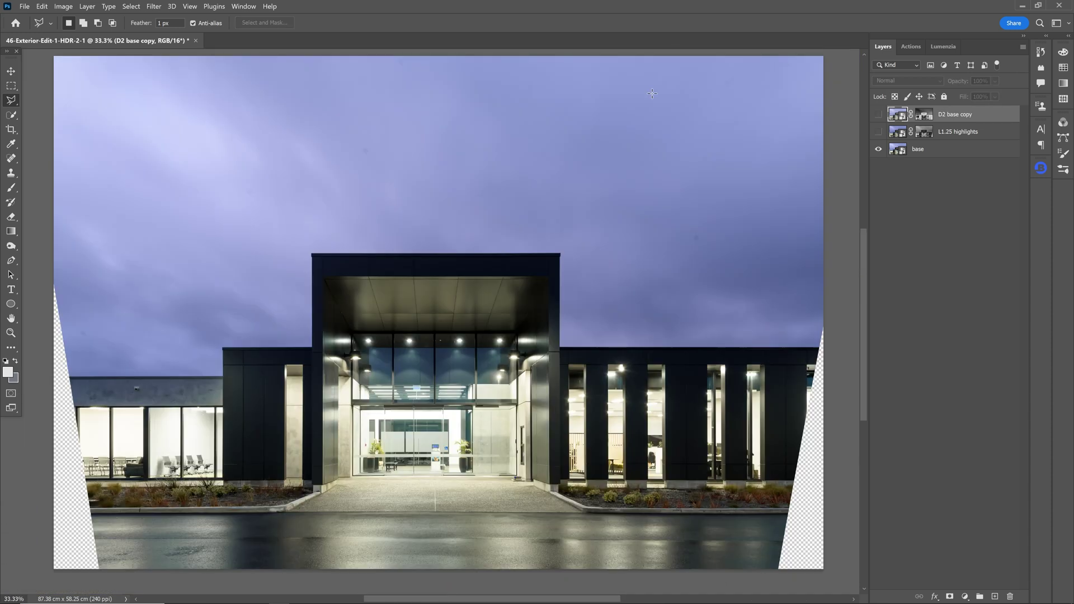
alt+click(878, 149)
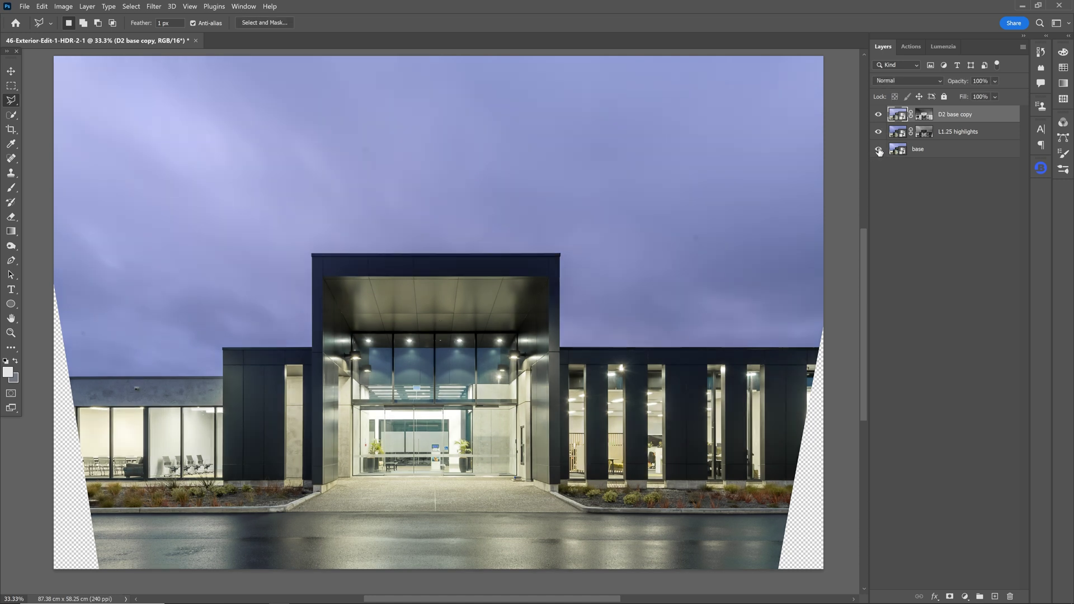
alt+click(878, 150)
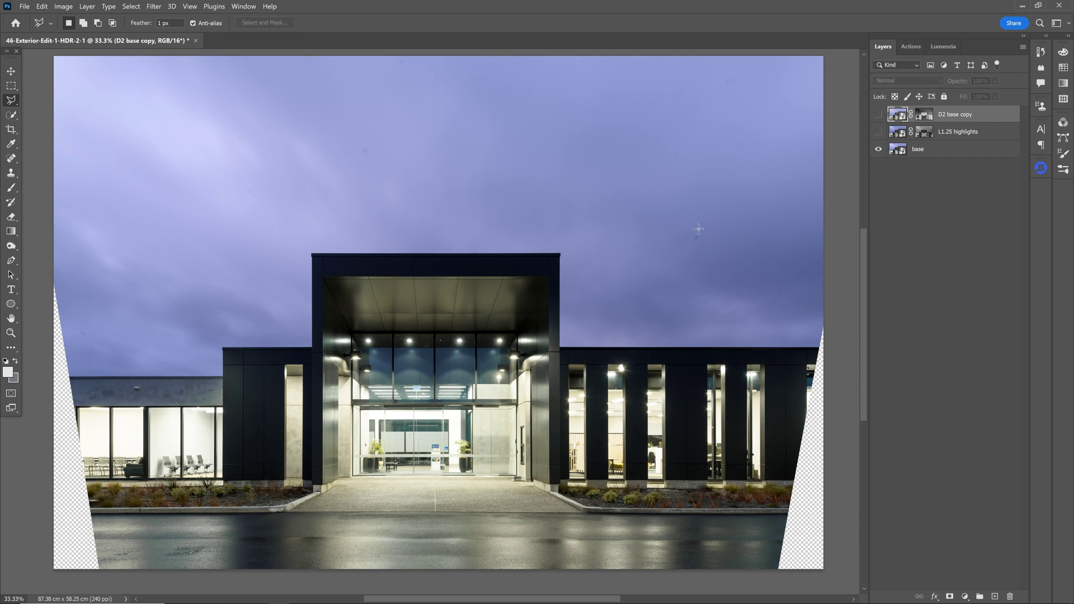
alt+click(878, 149)
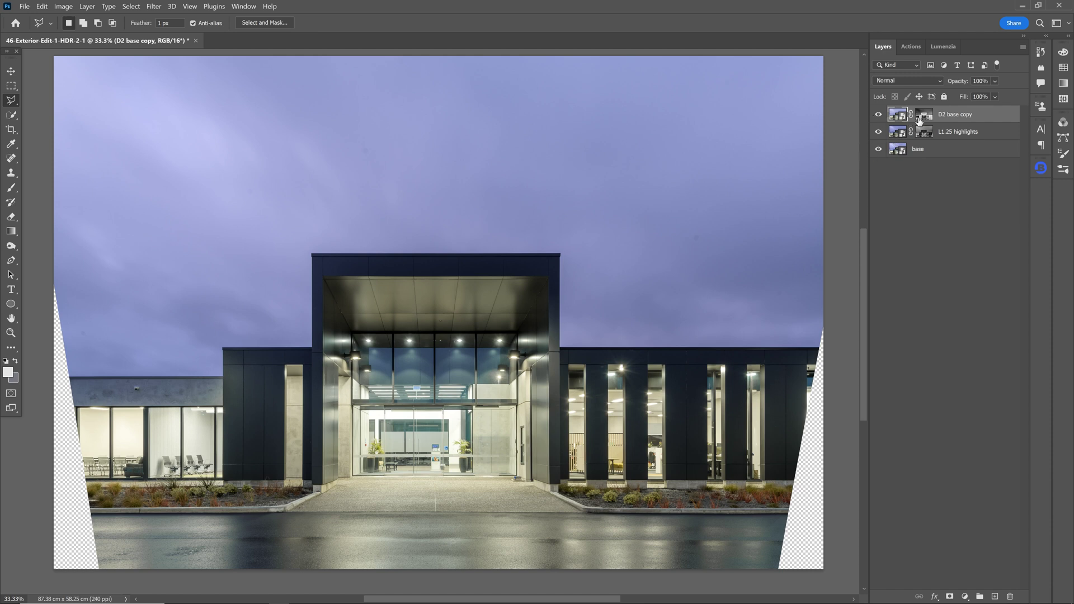
- Add a Curves adjustment layer above the D2 base copy with a gentle contrast curve, and move its properties off the image
click(965, 594)
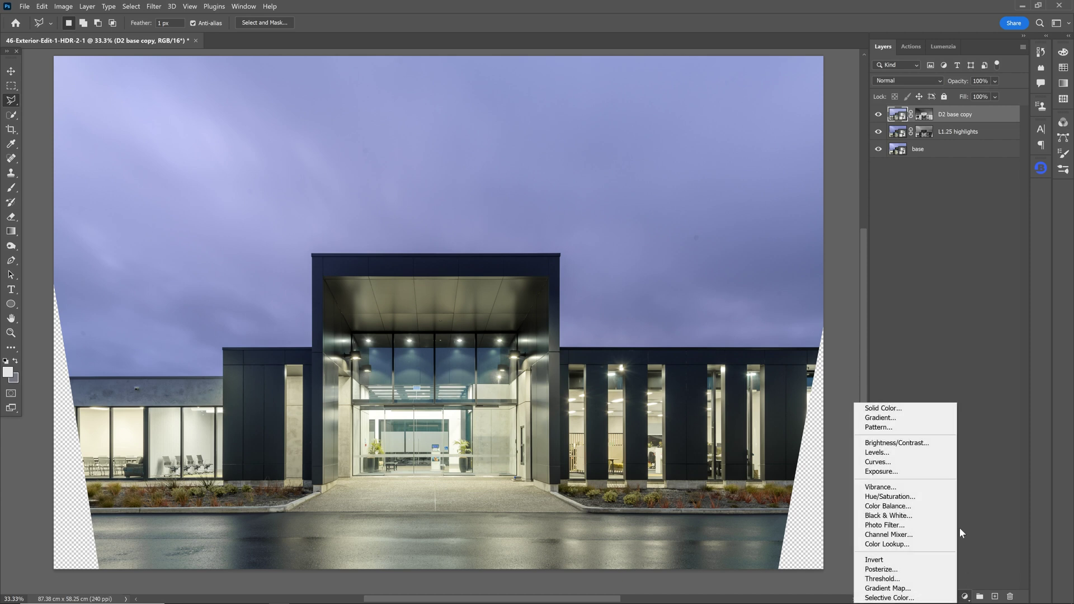
click(934, 463)
click(646, 274)
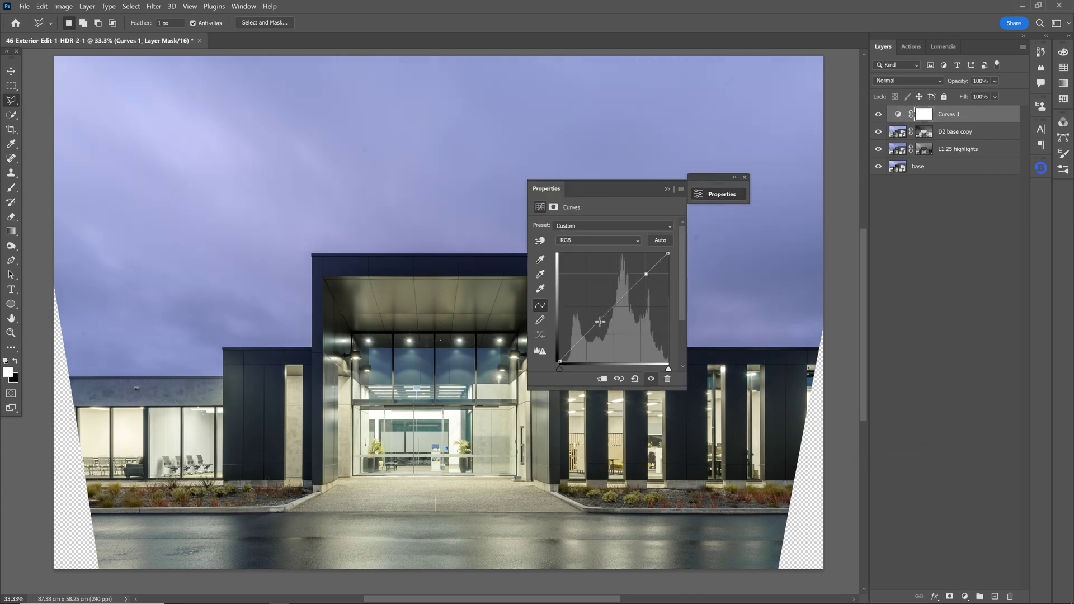
drag(598, 322, 599, 326)
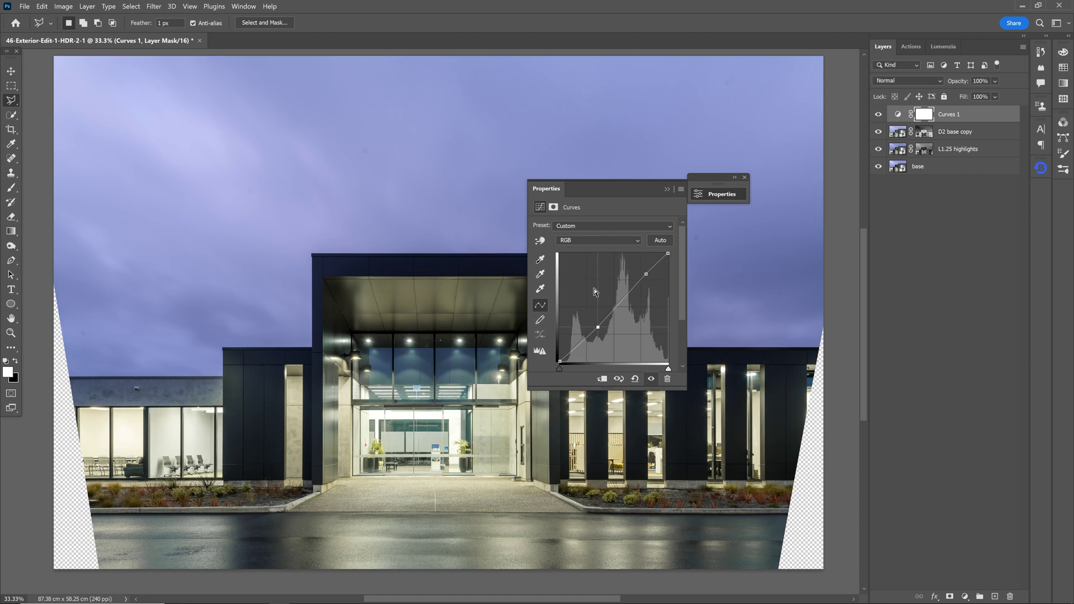
drag(605, 181, 933, 283)
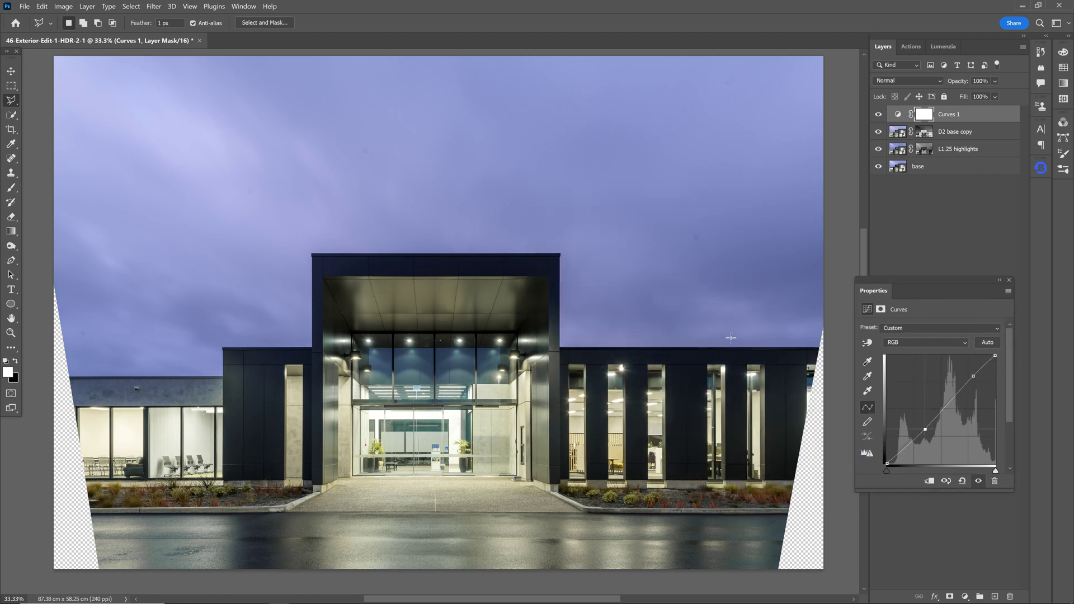
- Inspect the entrance at 100%, delete the Curves 1 adjustment layer and close its properties
click(416, 452)
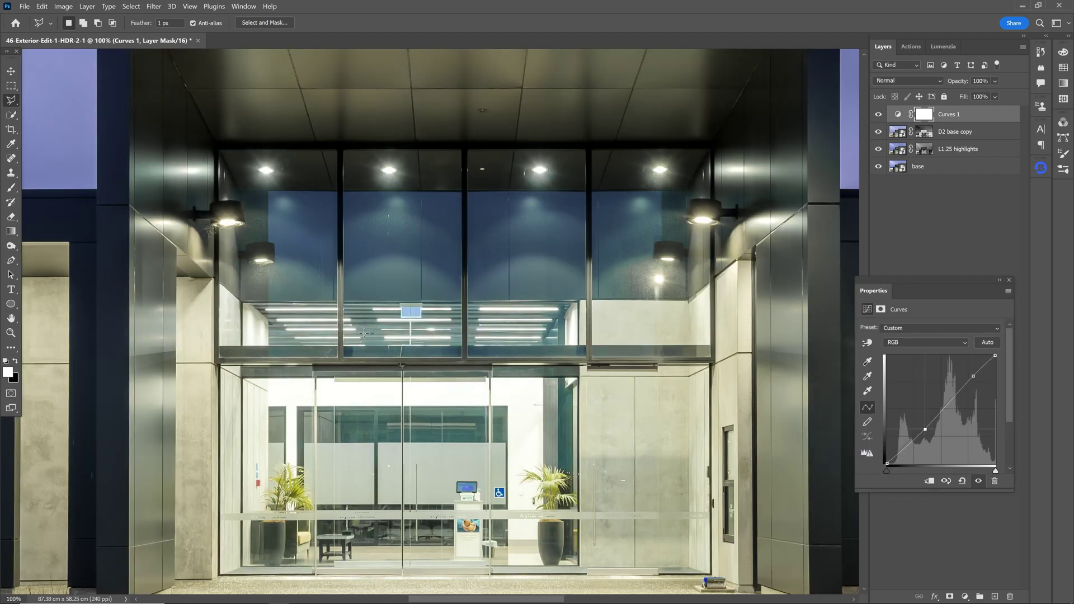
drag(470, 258, 530, 447)
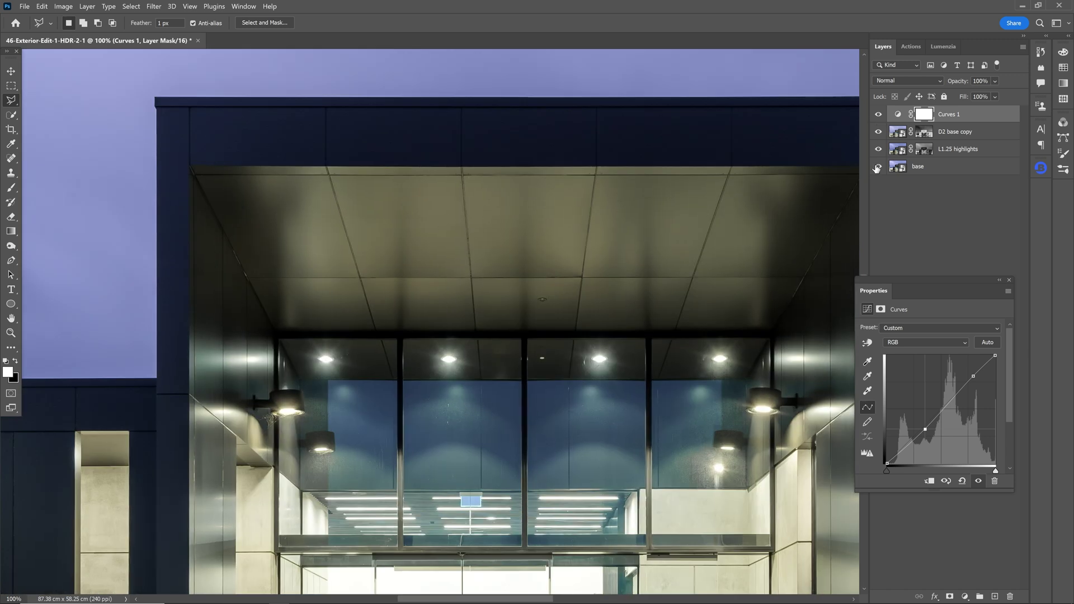
key(ctrl+0)
right_click(976, 114)
click(923, 171)
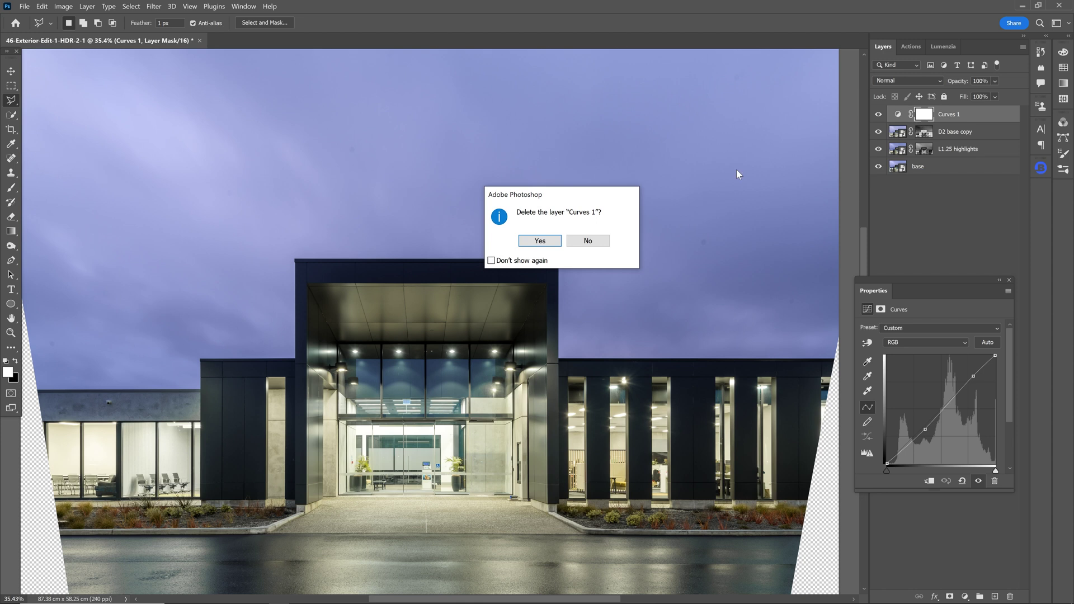
click(534, 241)
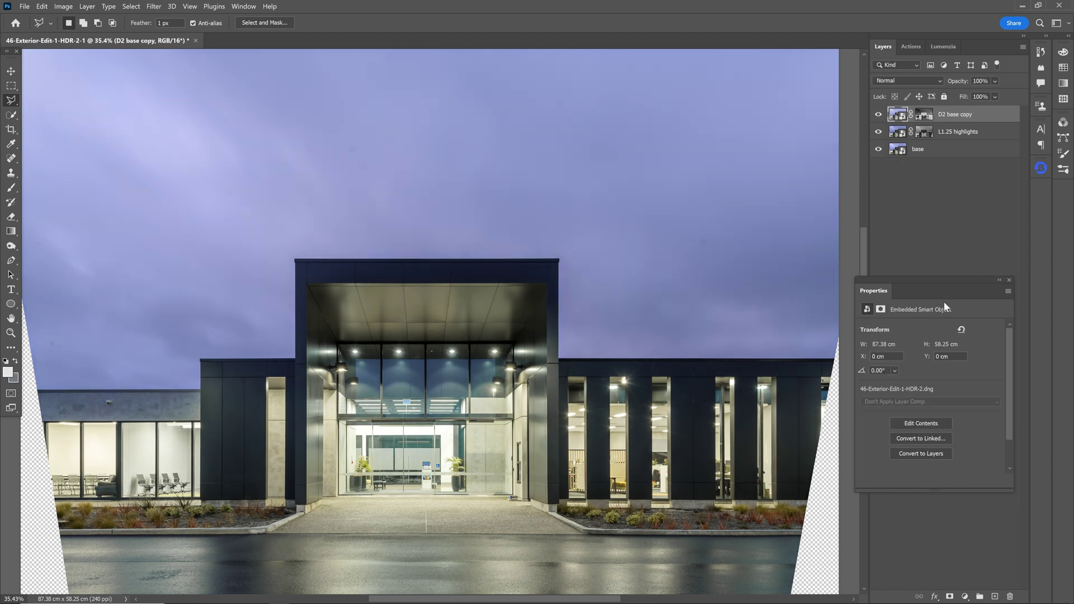
click(1009, 280)
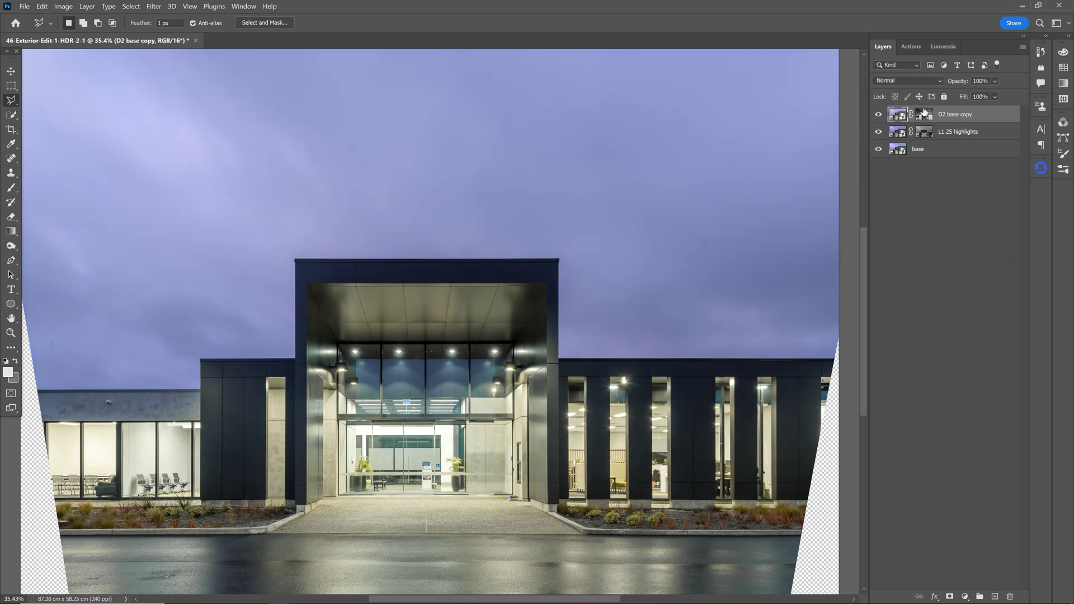
- Isolate the base layer and toggle the L1.25 highlights layer over it to compare the highlights, leaving both layers shown
click(948, 132)
click(957, 115)
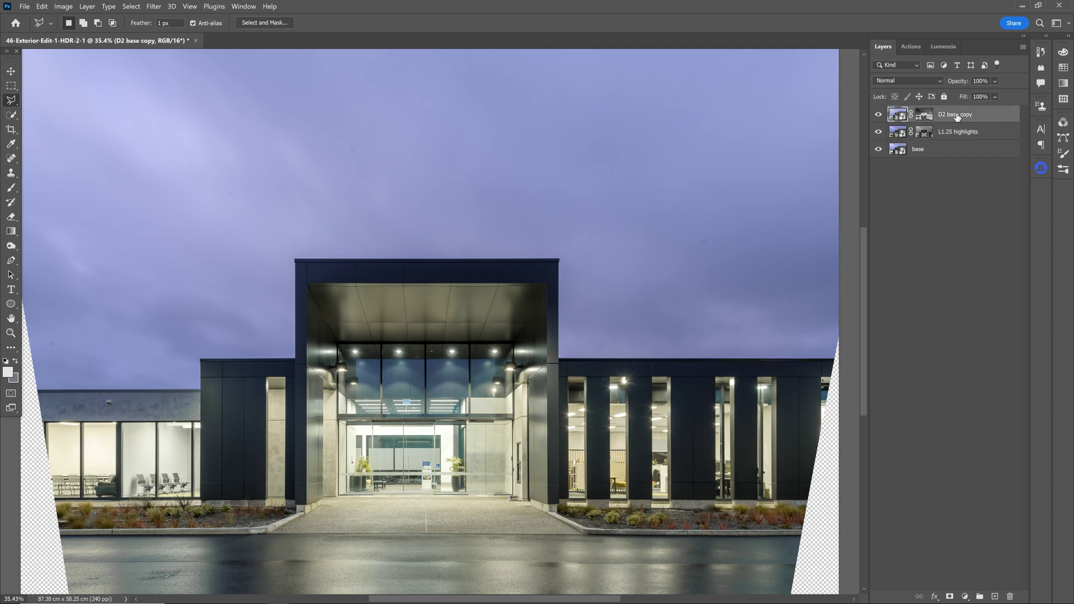
alt+click(878, 149)
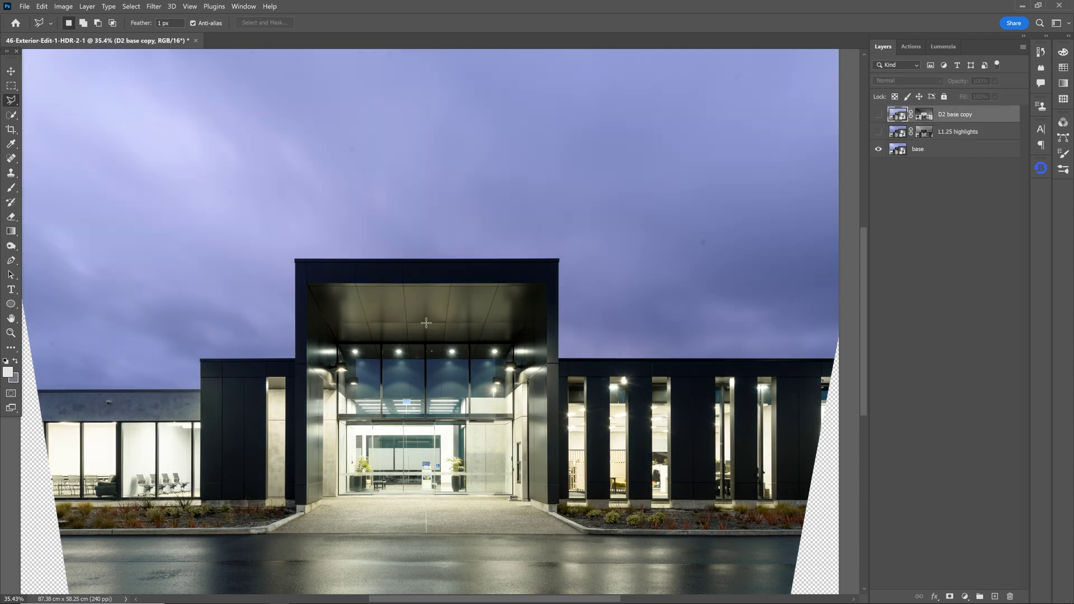
click(902, 134)
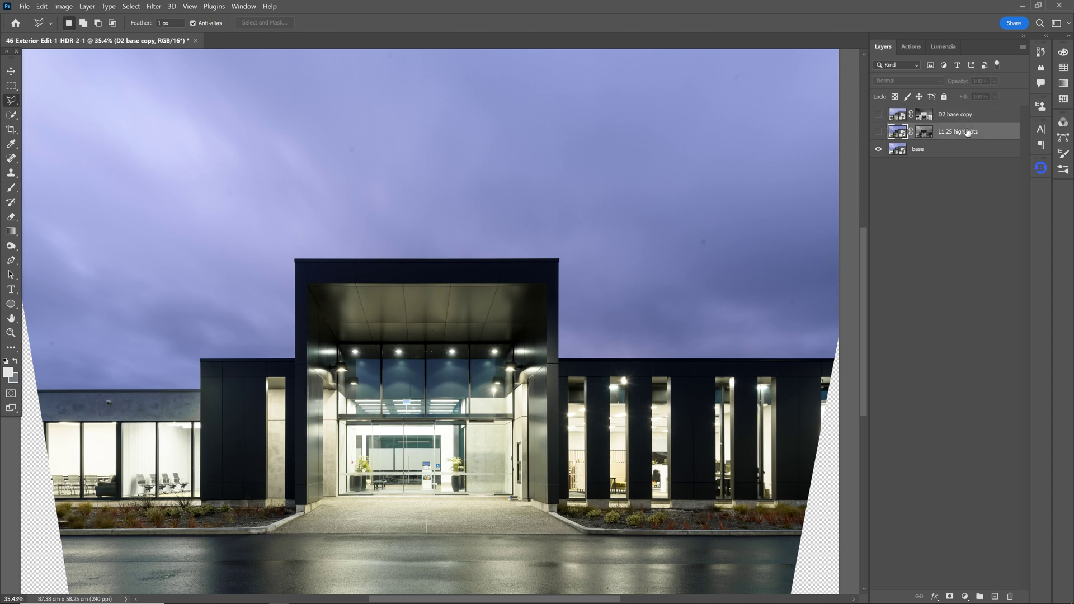
click(879, 133)
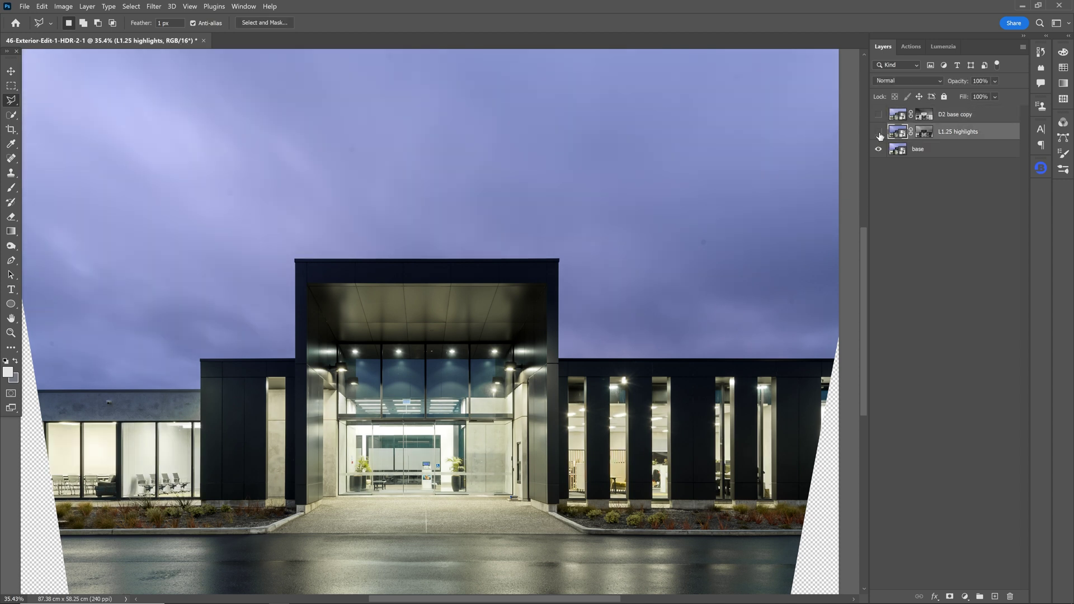
click(879, 133)
click(877, 134)
click(877, 134)
click(876, 140)
click(876, 140)
click(876, 140)
click(876, 140)
click(876, 140)
click(876, 140)
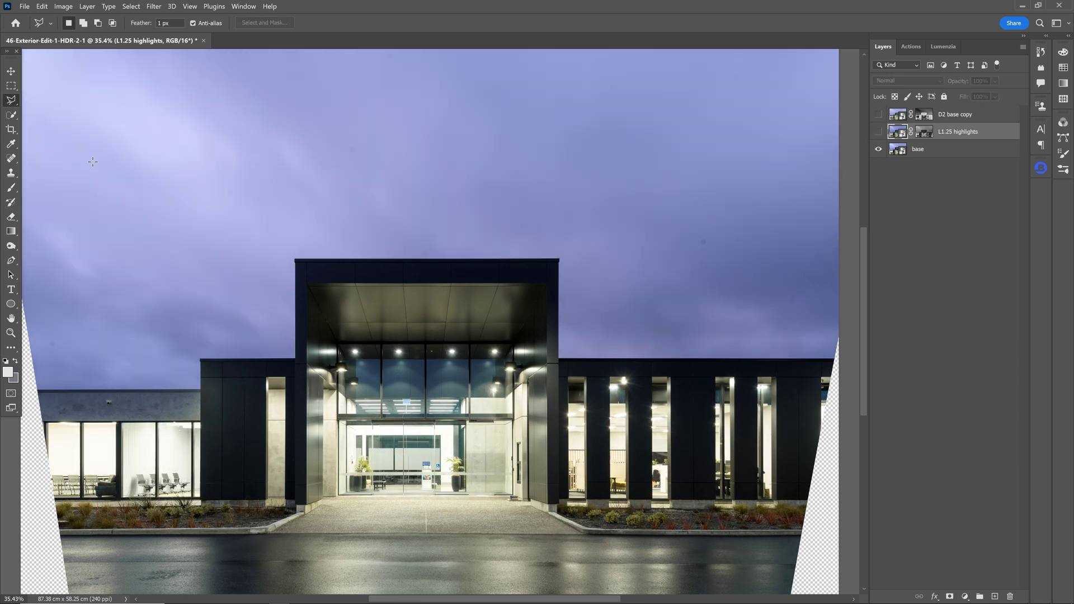
click(879, 134)
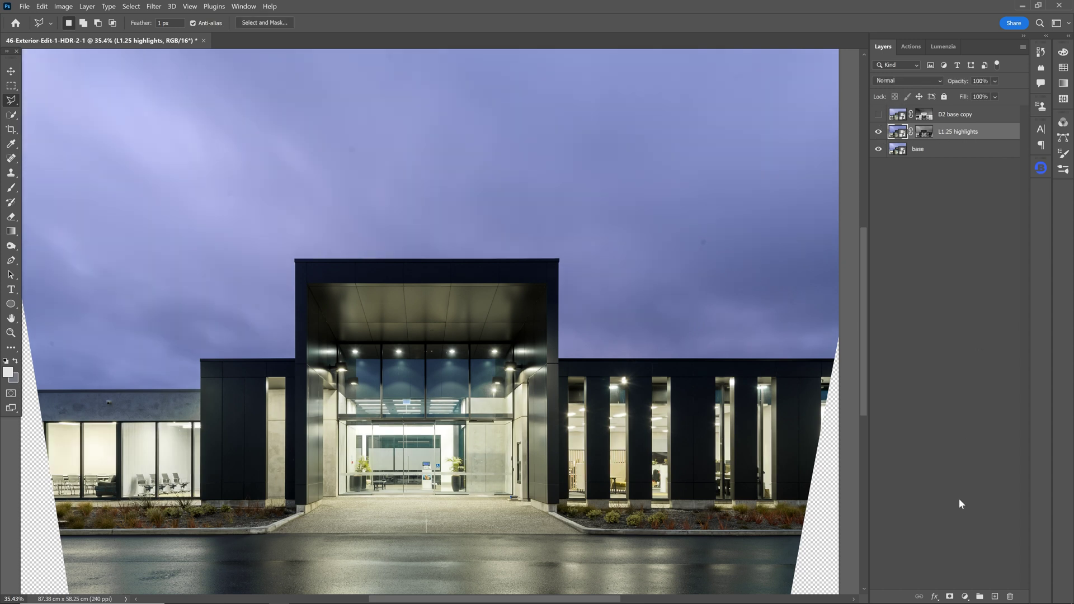
- Create a new layer group containing the L1.25 highlights layer and select the group
click(980, 596)
drag(970, 145, 926, 134)
click(924, 134)
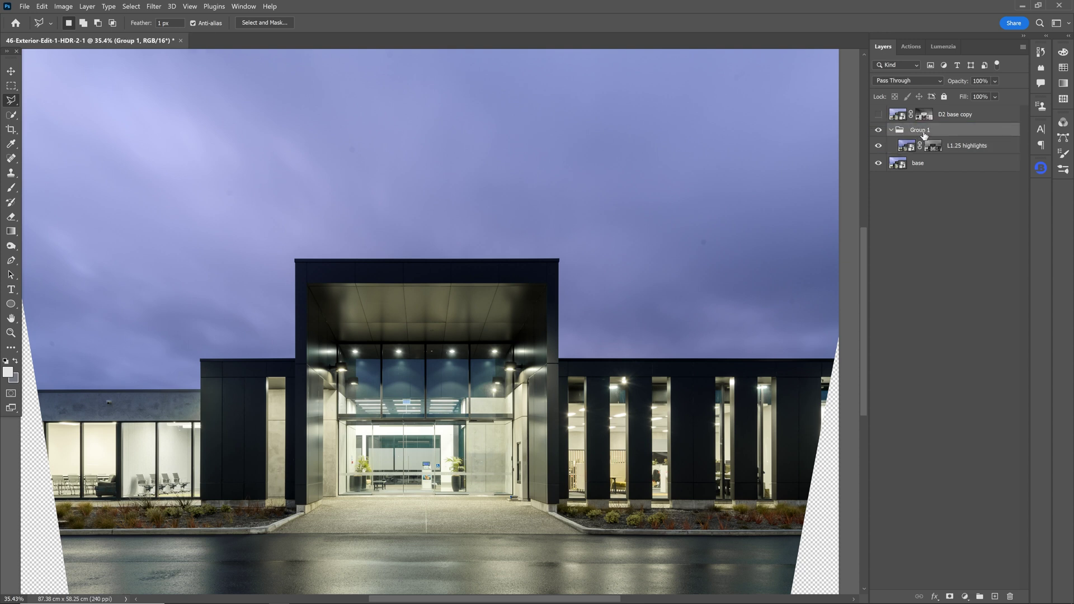
click(954, 145)
click(922, 132)
- Compare the image with and without the highlights group, add a layer mask to the group and invert it to black
click(878, 134)
click(879, 134)
click(880, 135)
click(879, 135)
click(949, 596)
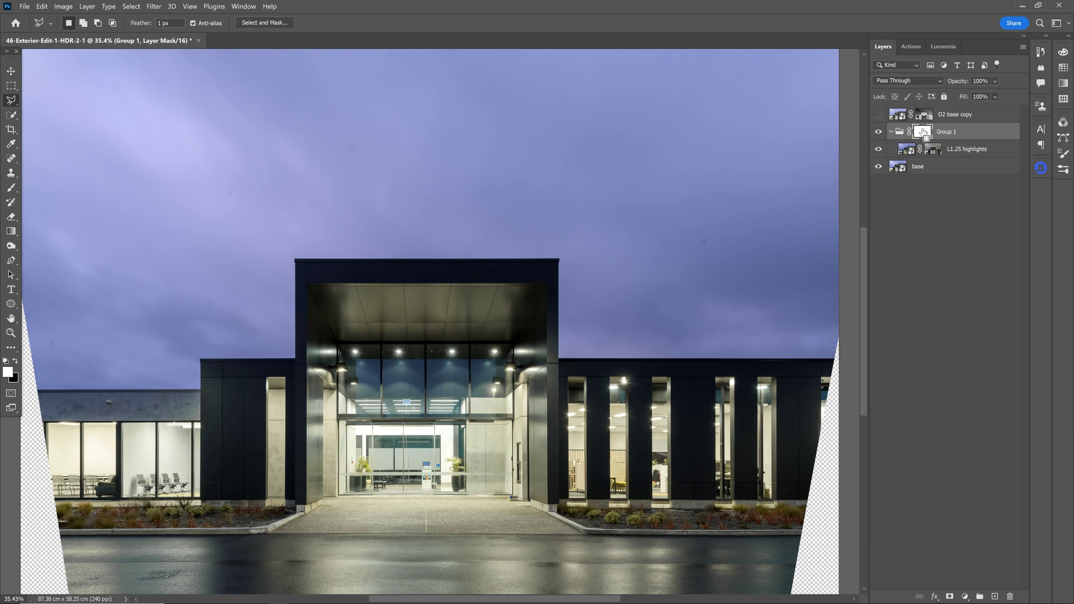
key(ctrl+i)
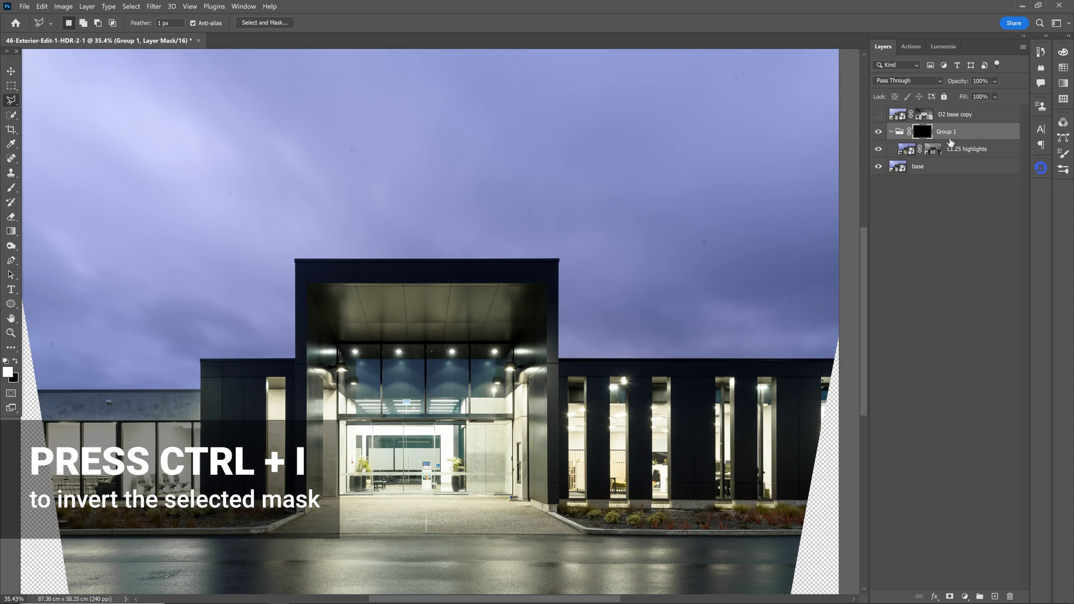
- Switch to the Brush tool and set the foreground colour to white with black as the background colour
click(953, 148)
ctrl+alt+click(672, 236)
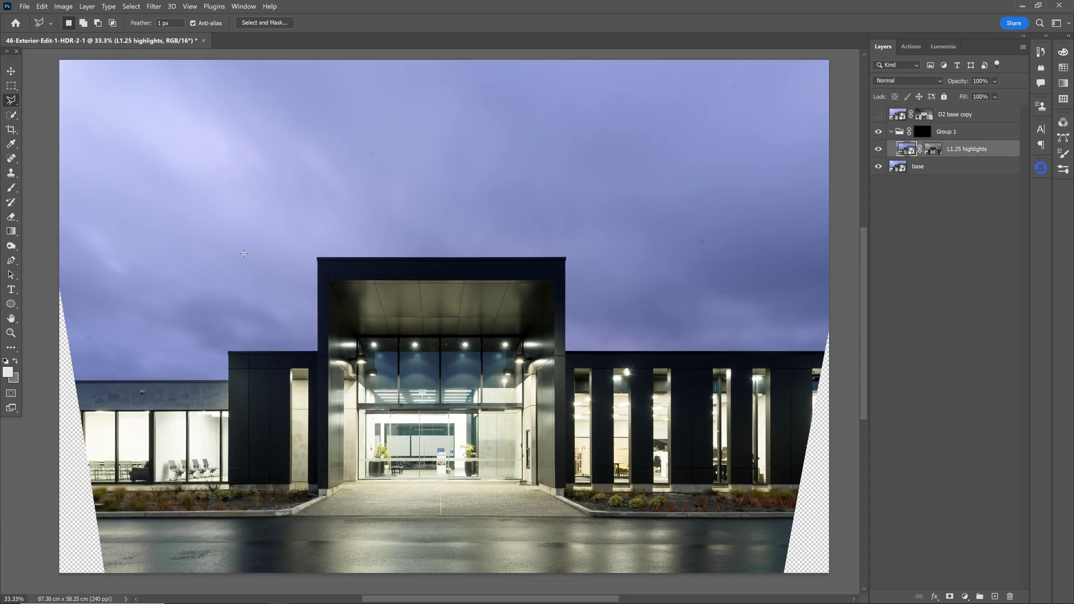
click(11, 188)
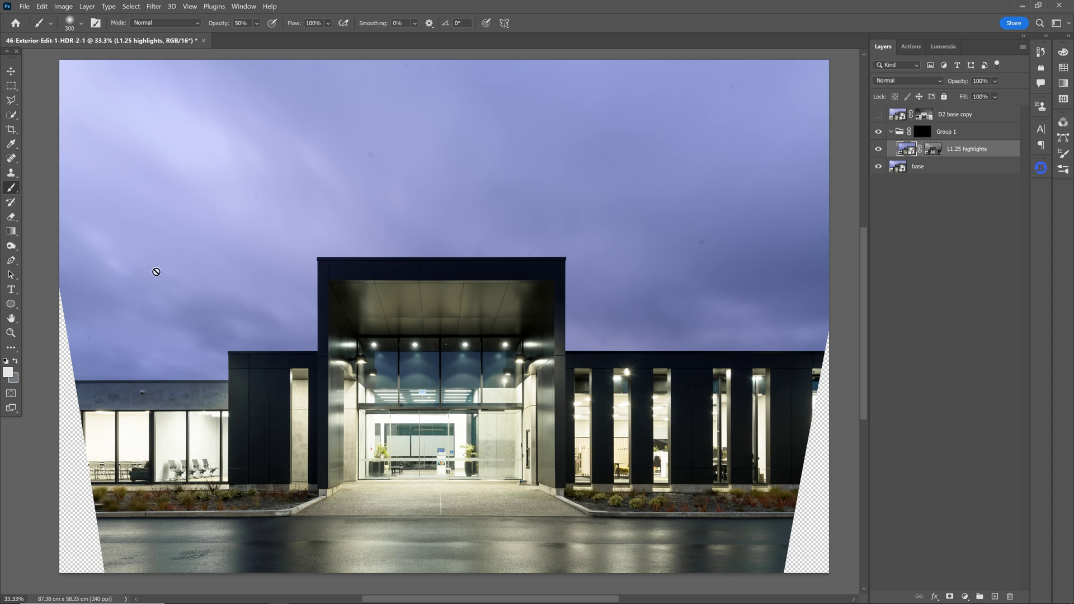
key(d)
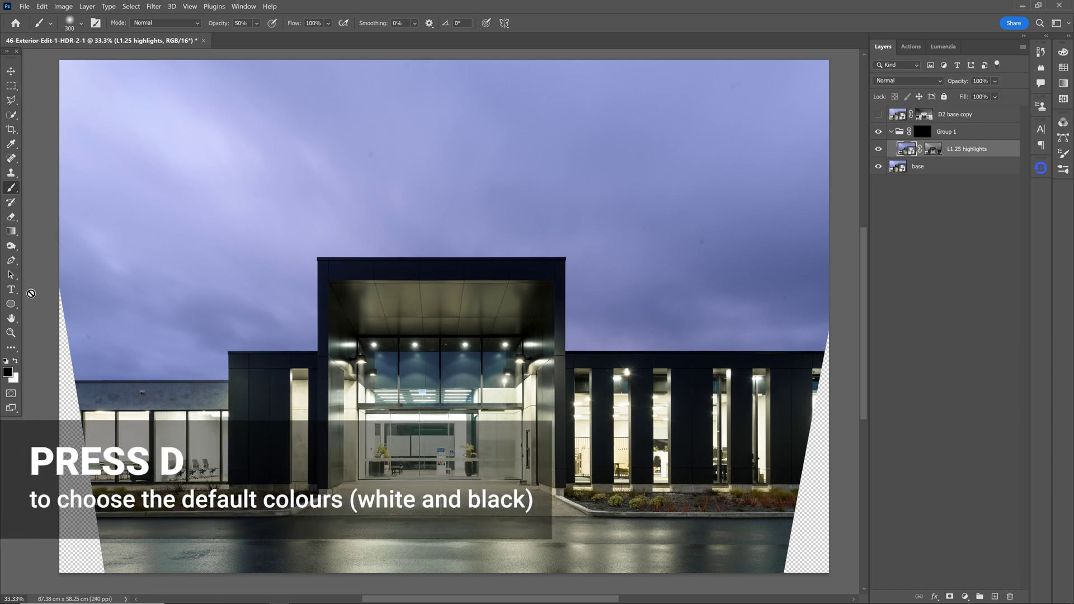
key(x)
key(x)
key(x)
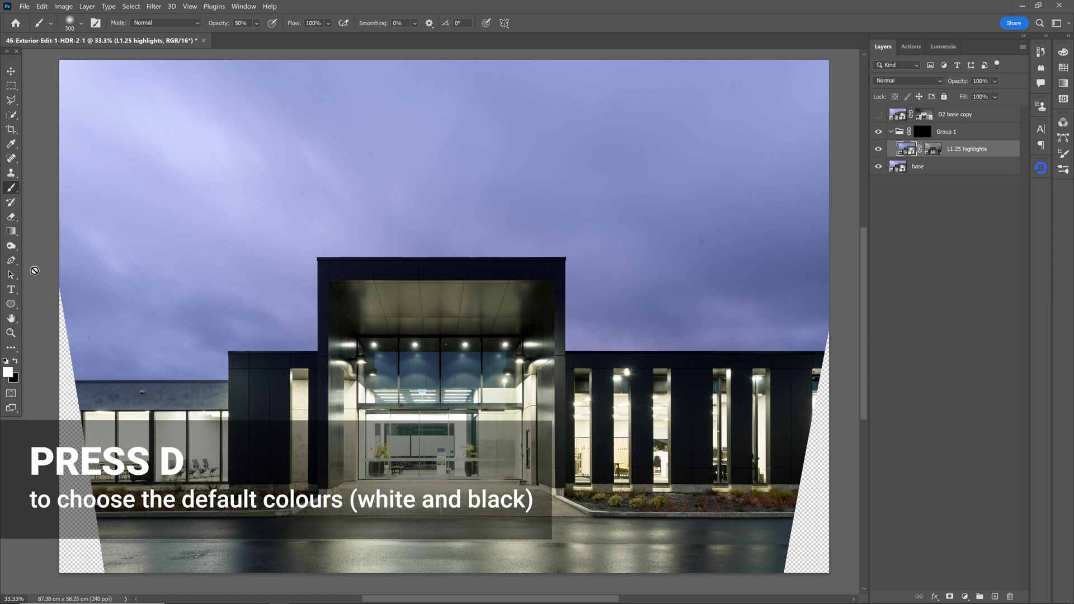
click(9, 371)
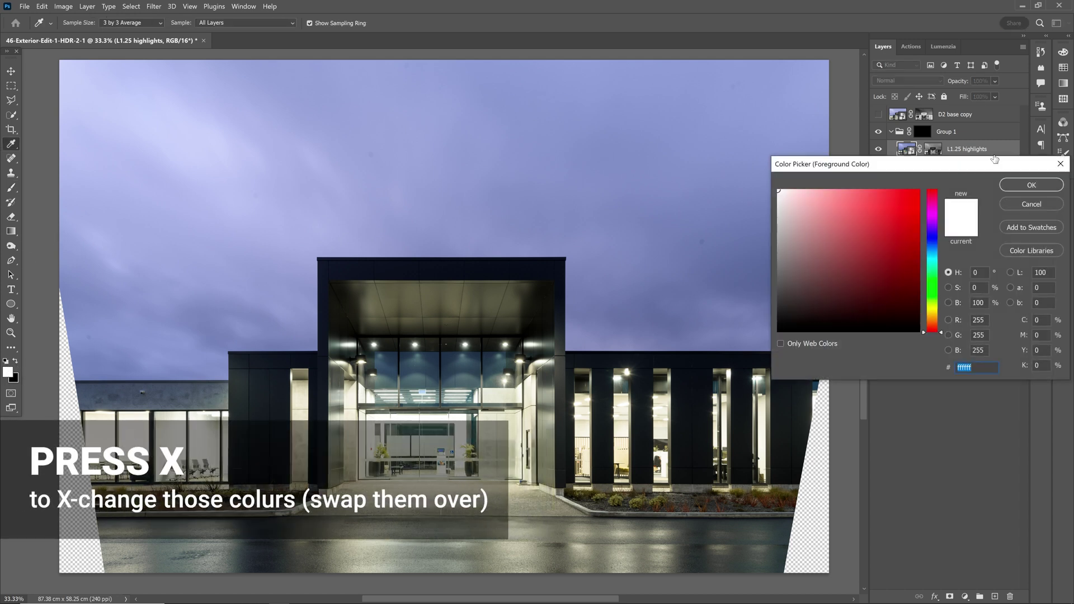
click(1031, 184)
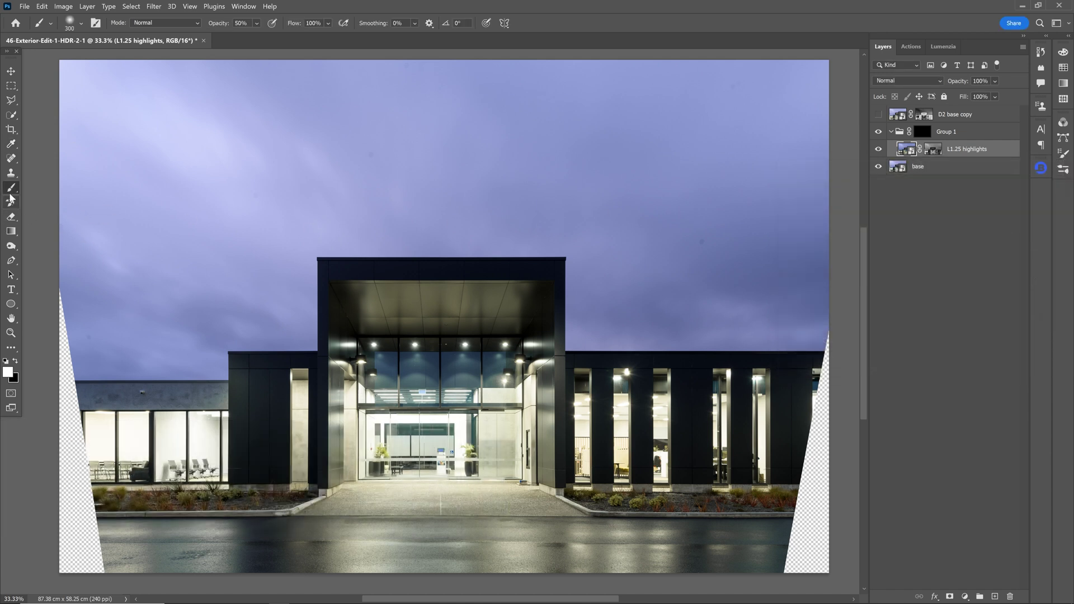
- Paint white on the highlights group's mask across the windows and entrance with a 2200 px brush at 100% opacity
click(923, 132)
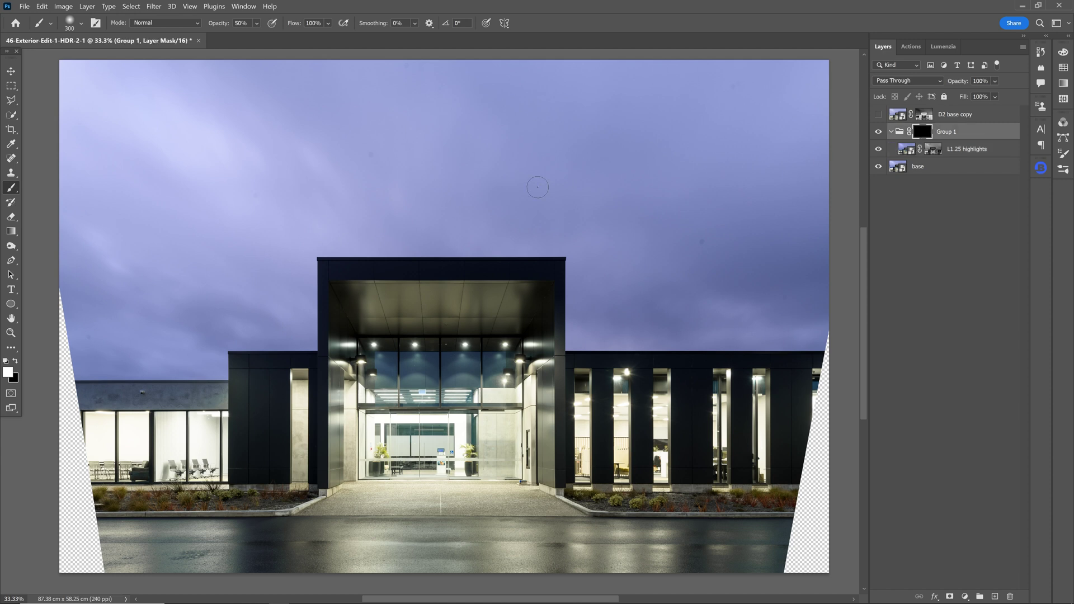
key(bracketright)
key(bracketright)
key(bracketright)
key(bracketright)
key(bracketright)
key(bracketright)
key(bracketright)
key(bracketright)
key(bracketright)
key(bracketright)
mouse_move(258, 25)
mouse_down()
mouse_move(274, 40)
mouse_move(315, 40)
mouse_up()
key(bracketright)
key(bracketright)
key(bracketright)
key(bracketright)
key(bracketright)
key(bracketright)
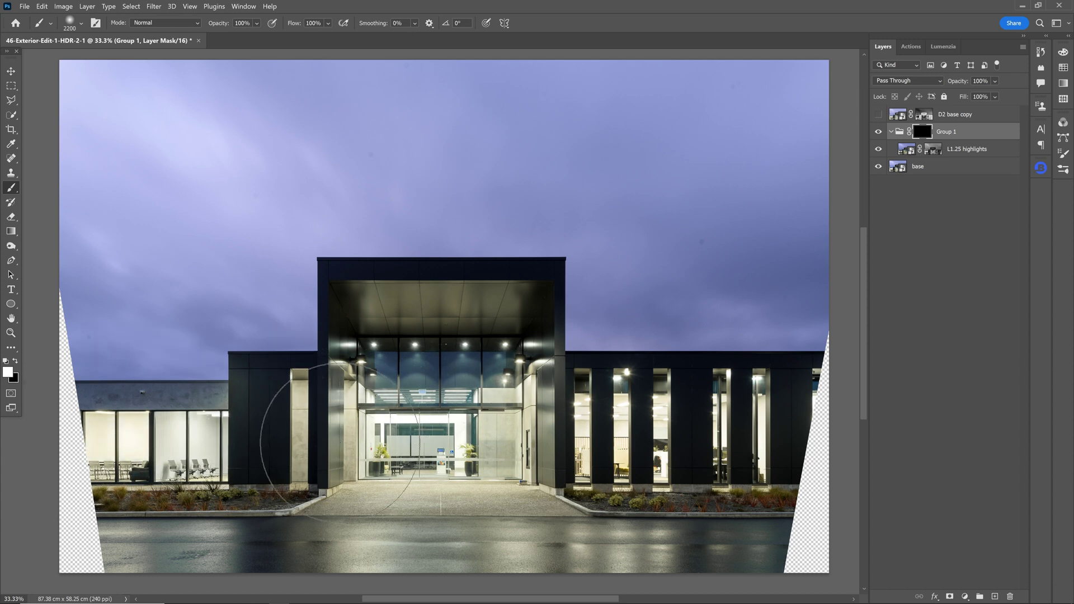
drag(767, 440, 421, 367)
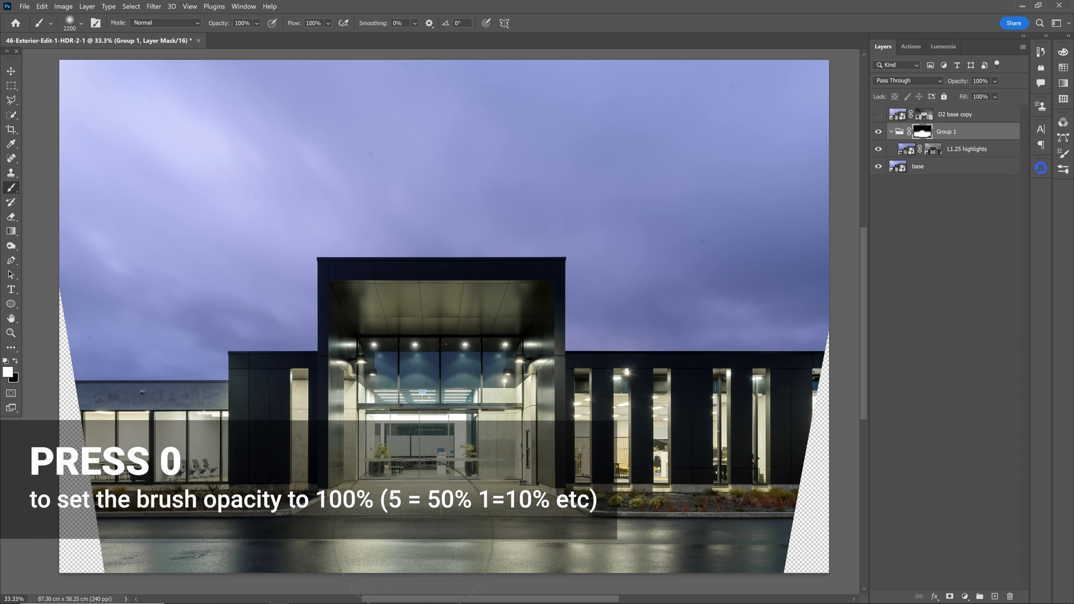
- Toggle the highlights group's visibility to compare the painted-in windows with the base image
click(879, 132)
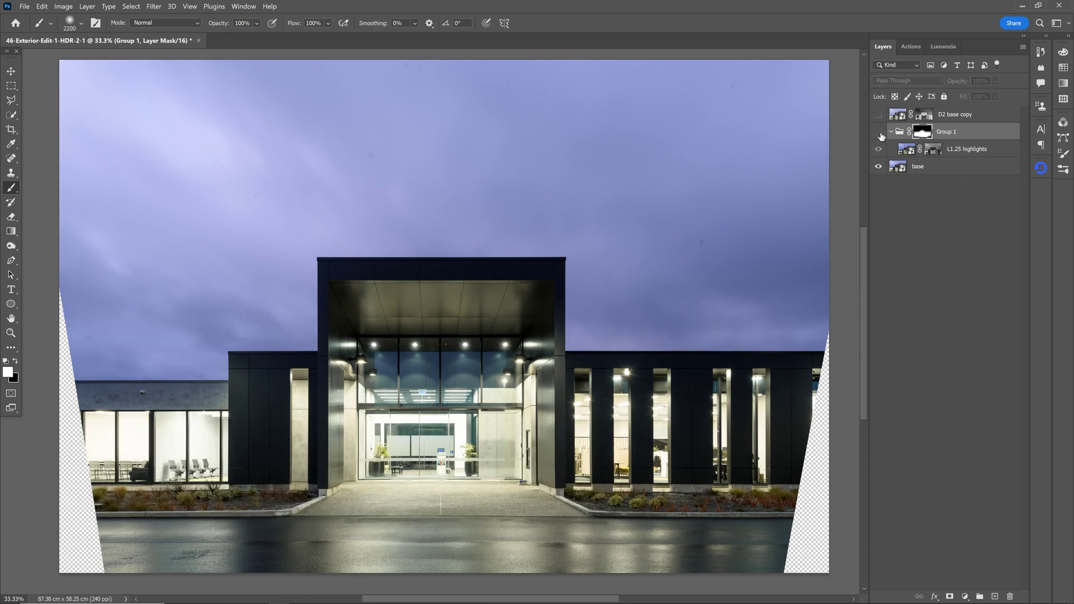
click(878, 133)
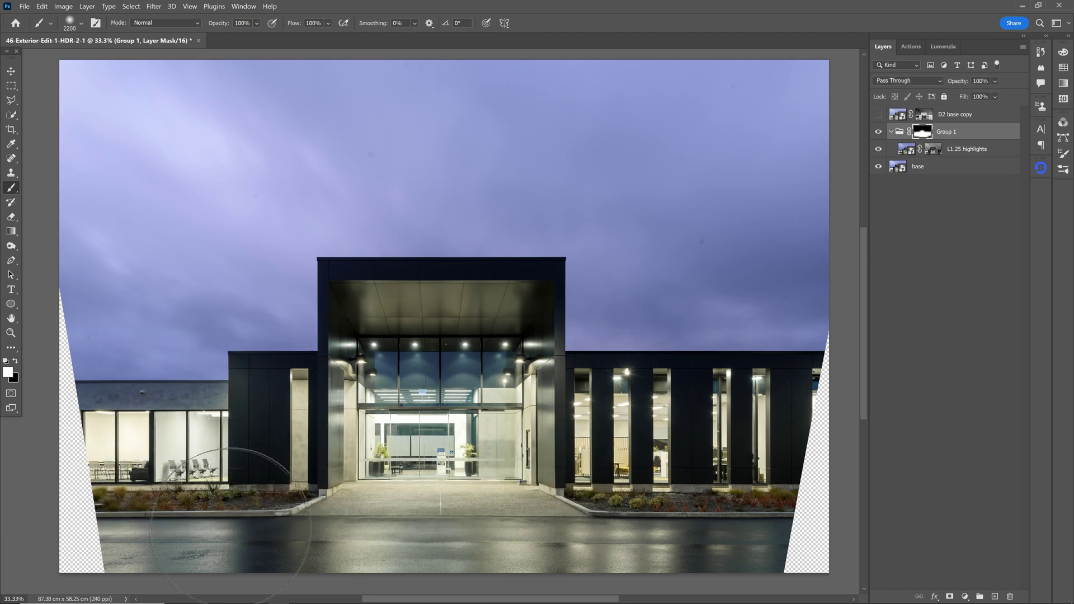
click(879, 132)
click(879, 134)
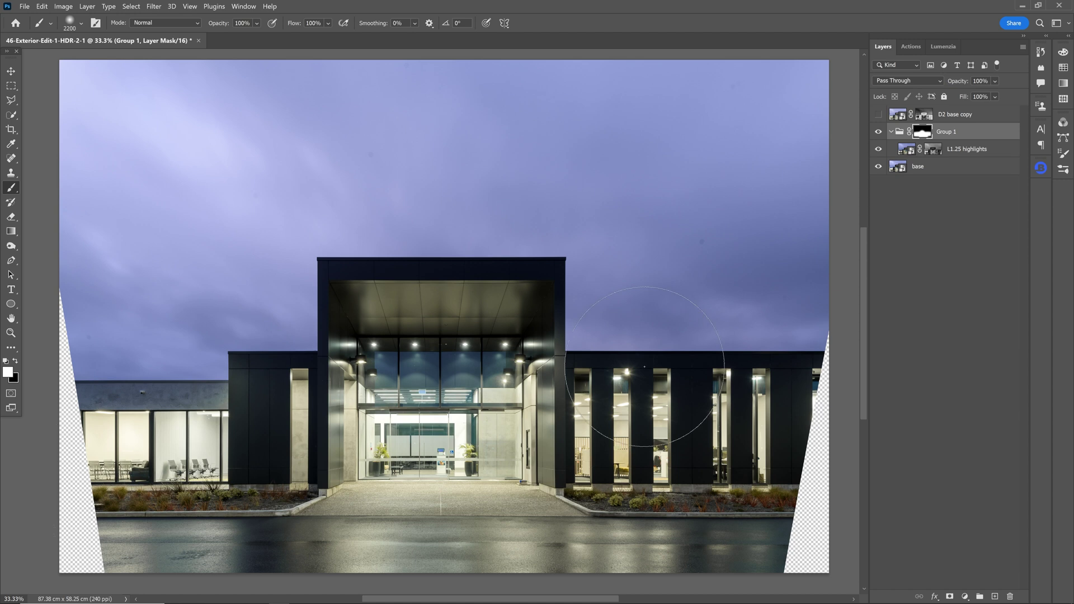
- Select the D2 base copy layer and toggle its visibility to compare the shadows, leaving it hidden
click(878, 115)
click(885, 112)
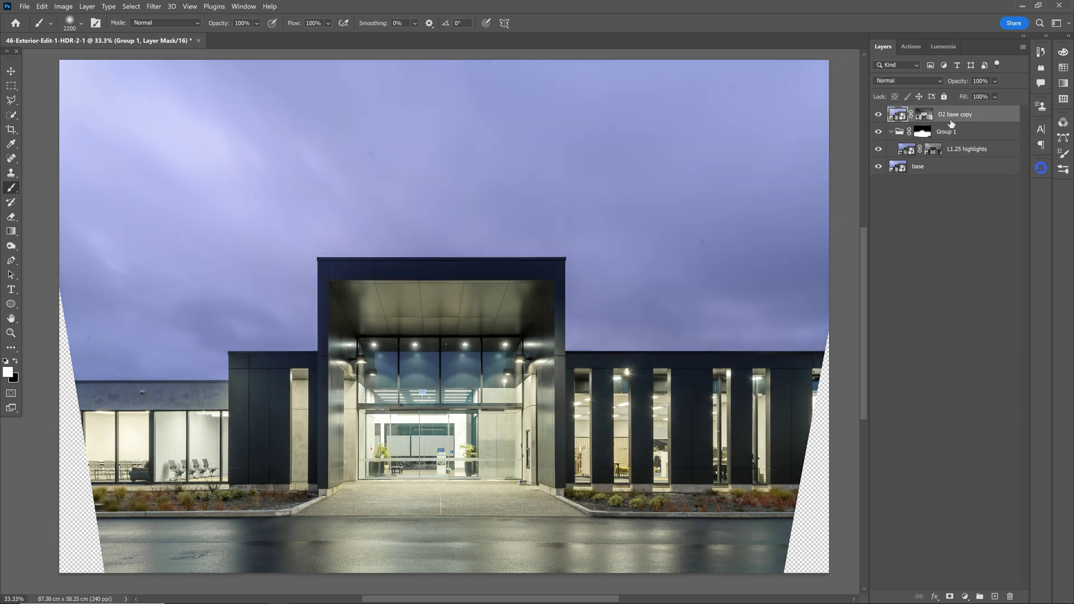
click(878, 116)
click(879, 115)
click(879, 115)
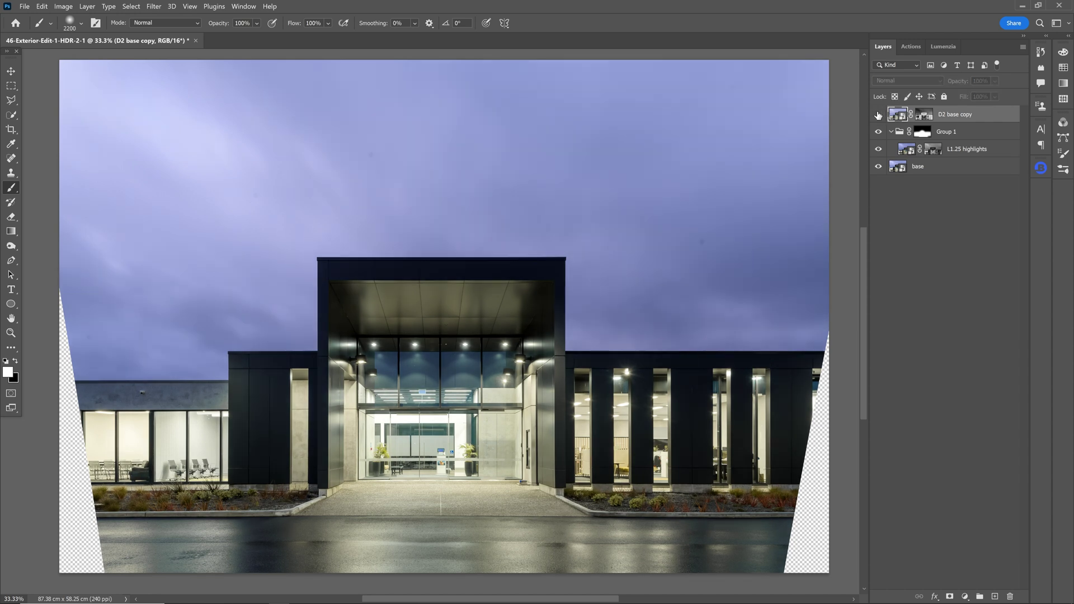
click(879, 115)
click(878, 115)
click(878, 115)
click(879, 116)
click(878, 116)
click(878, 115)
click(878, 115)
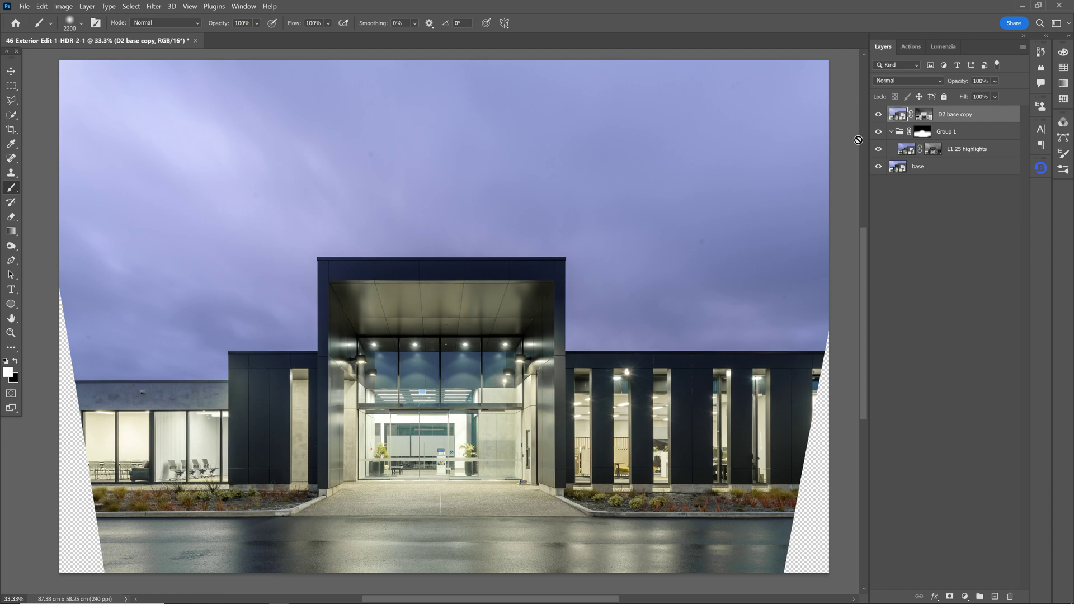
click(877, 115)
click(878, 115)
click(878, 115)
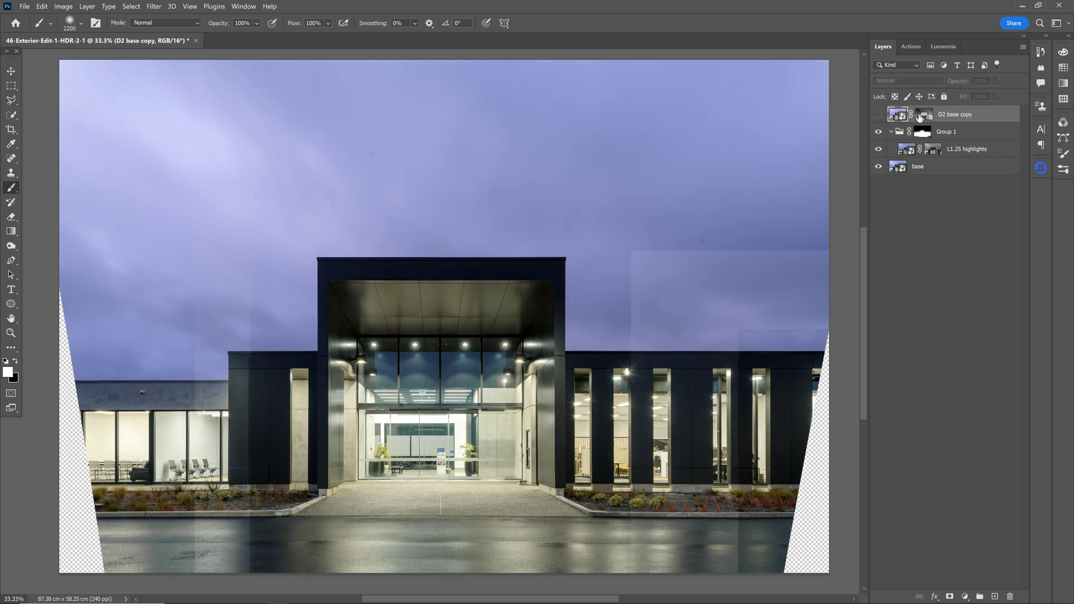
- Put the D2 base copy layer in a new layer group, show it, and add a black mask to the group
click(980, 596)
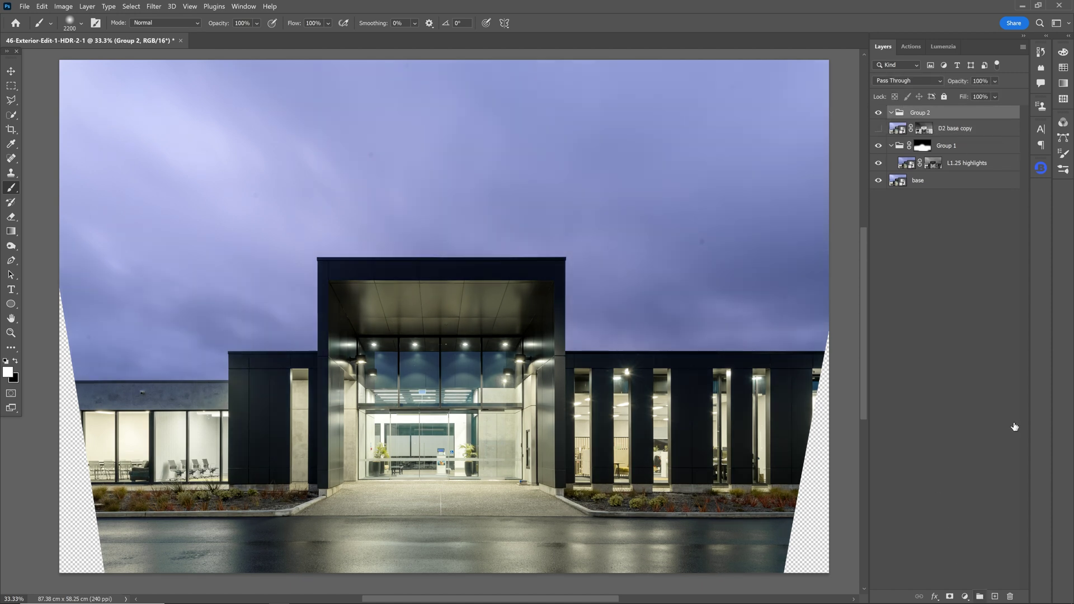
mouse_move(953, 135)
mouse_down()
mouse_move(955, 121)
mouse_move(962, 126)
mouse_up()
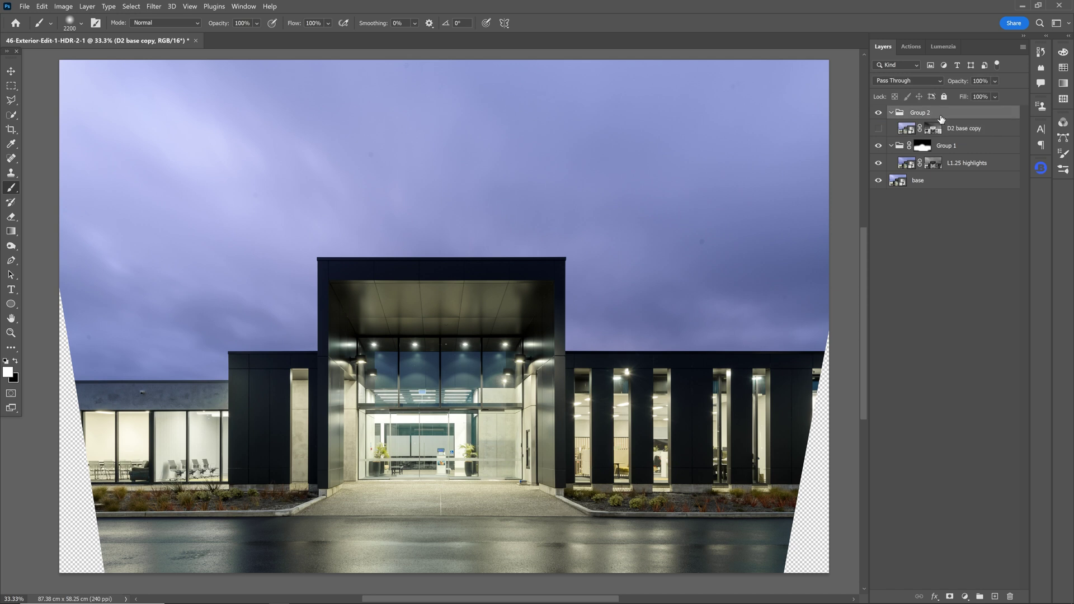
click(879, 128)
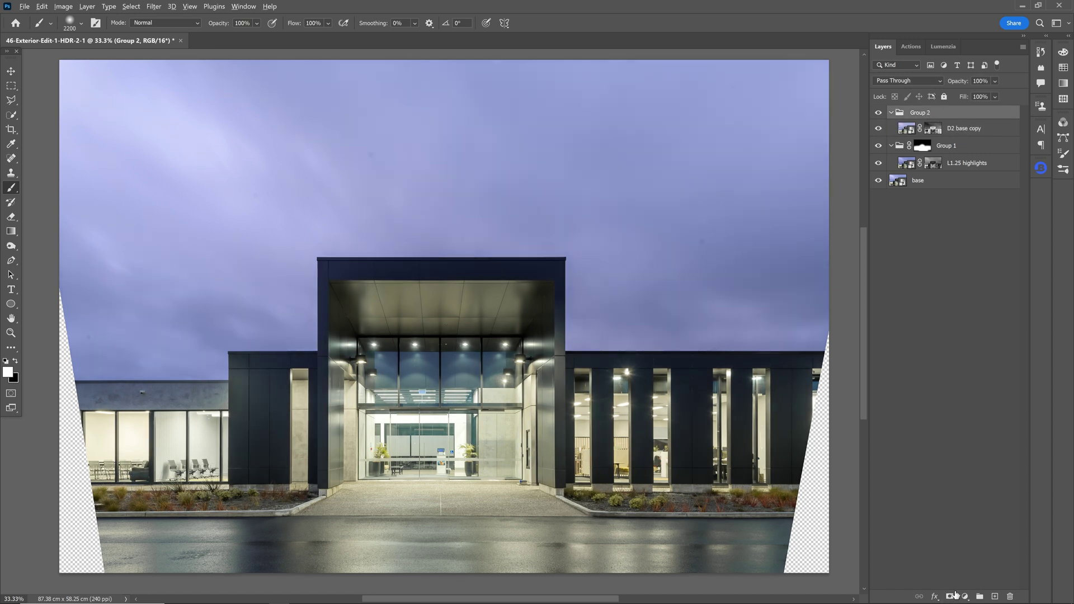
alt+click(954, 596)
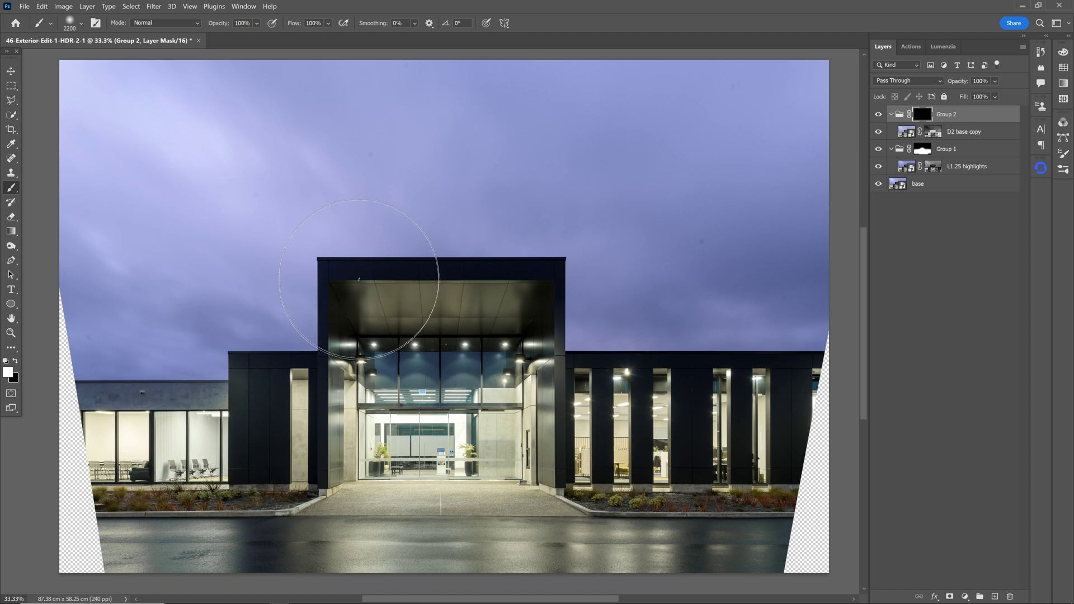
- Paint white on the new group's mask across the dark facade and entrance with a 2200 px brush, then with the brush reduced to 800 px
mouse_move(283, 432)
mouse_down()
mouse_move(367, 359)
mouse_move(425, 287)
mouse_move(512, 278)
mouse_move(558, 342)
mouse_move(556, 397)
mouse_move(592, 418)
mouse_move(794, 400)
mouse_up()
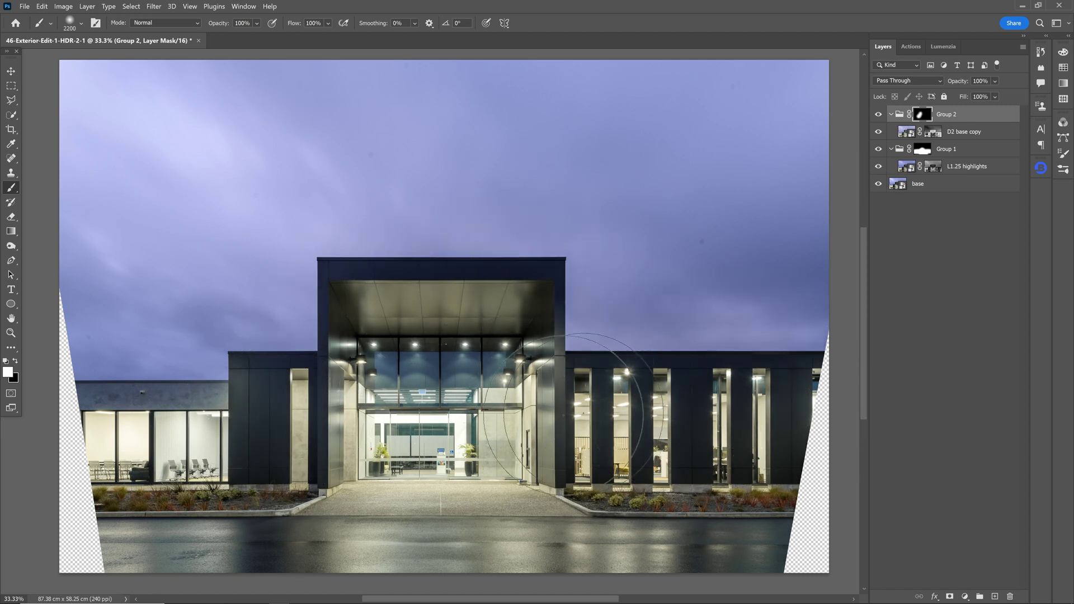
key(bracketleft)
key(bracketleft)
key(bracketleft)
key(bracketleft)
key(bracketleft)
key(bracketleft)
key(bracketleft)
key(bracketleft)
key(bracketleft)
key(bracketleft)
key(bracketleft)
key(bracketleft)
key(bracketleft)
key(bracketleft)
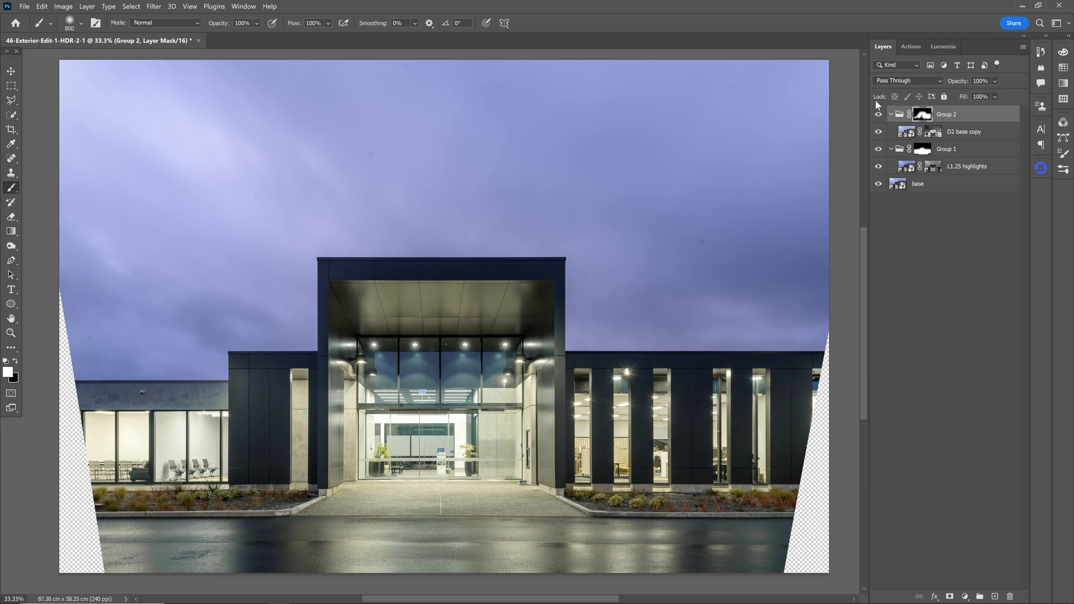
- Toggle the visibility of the shadows and highlights groups to compare the blended building with the base image
click(879, 115)
click(879, 115)
click(879, 115)
click(879, 116)
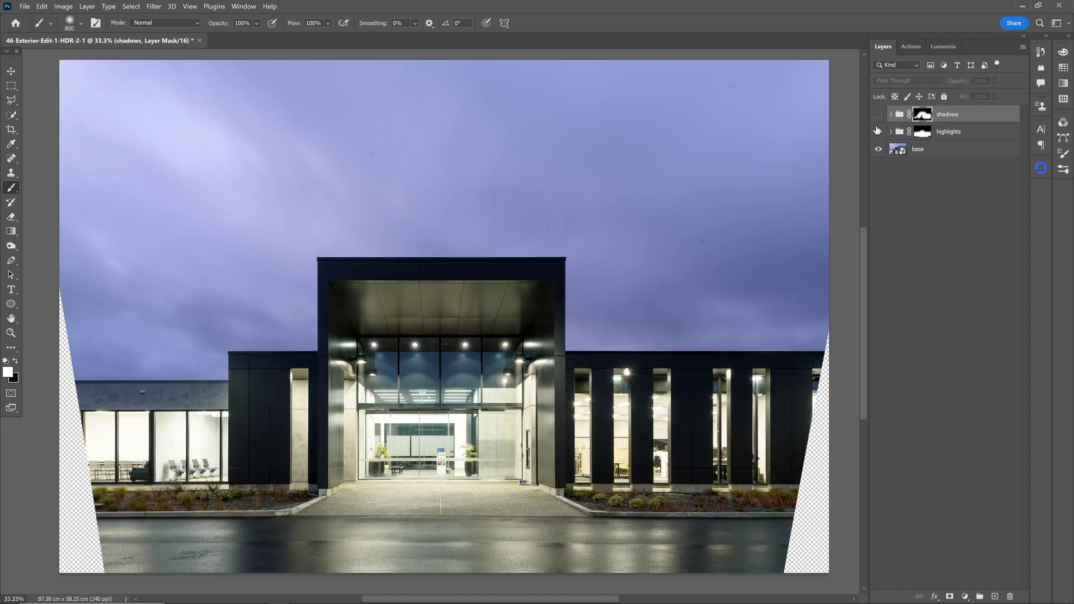
click(879, 116)
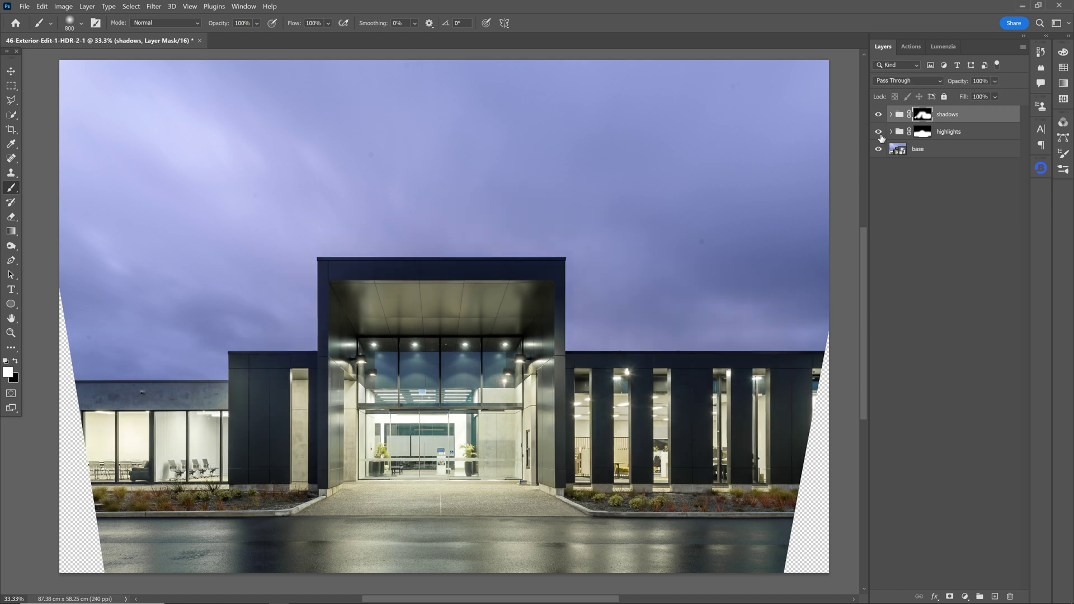
click(878, 131)
click(878, 114)
- Stamp everything visible into a new layer on top and name it retouch
key(ctrl+shift+alt+e)
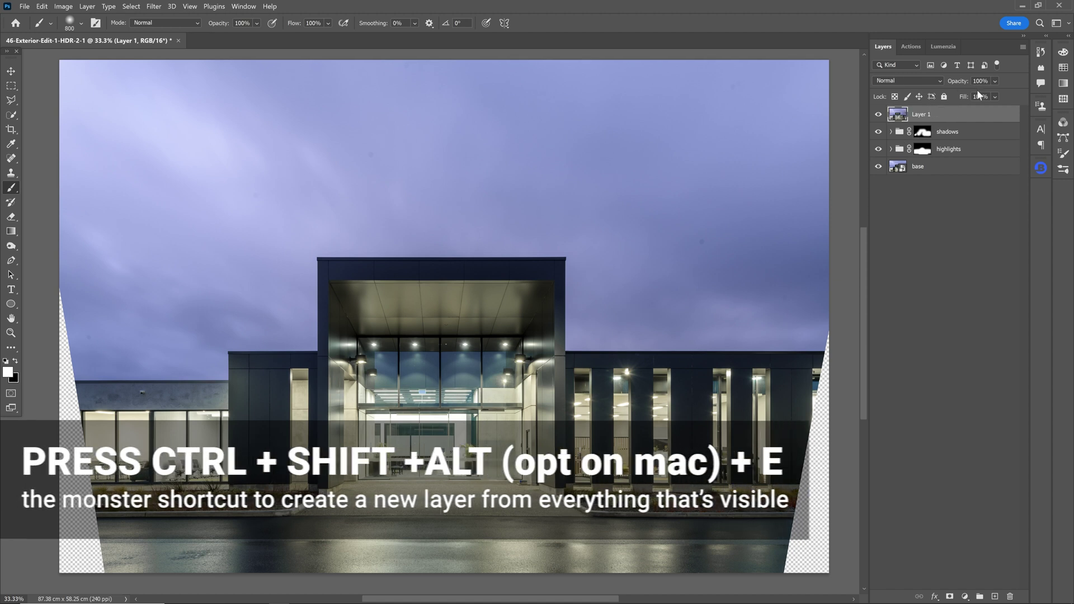
double_click(922, 114)
text(retouch)
key(Return)
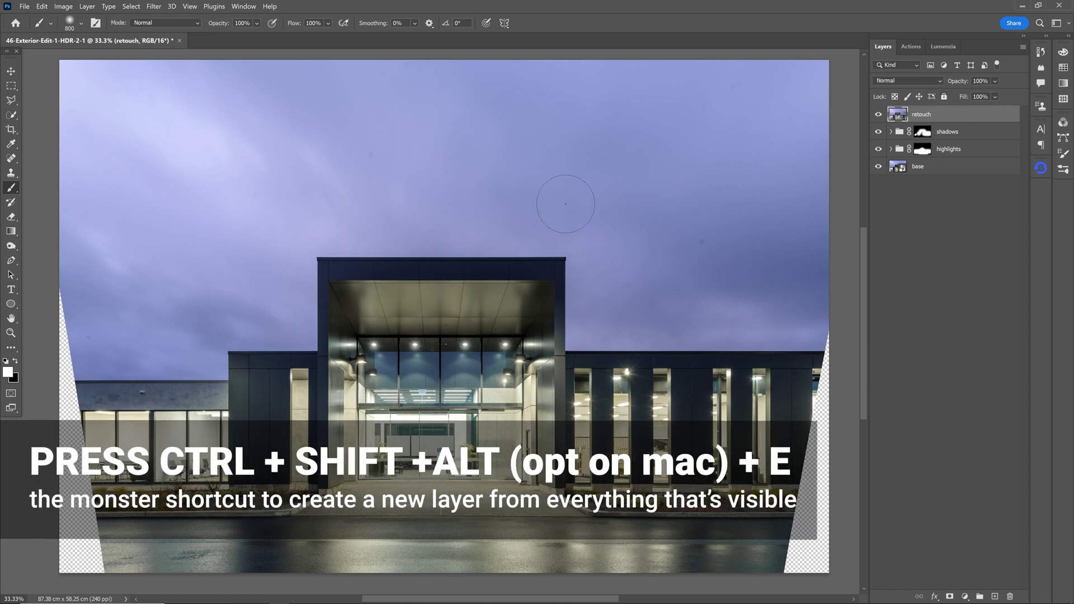
- Lasso the transparent sky gap above the roofline at the image's right edge and fill it with Content-Aware, Normal mode, 100% opacity
click(15, 101)
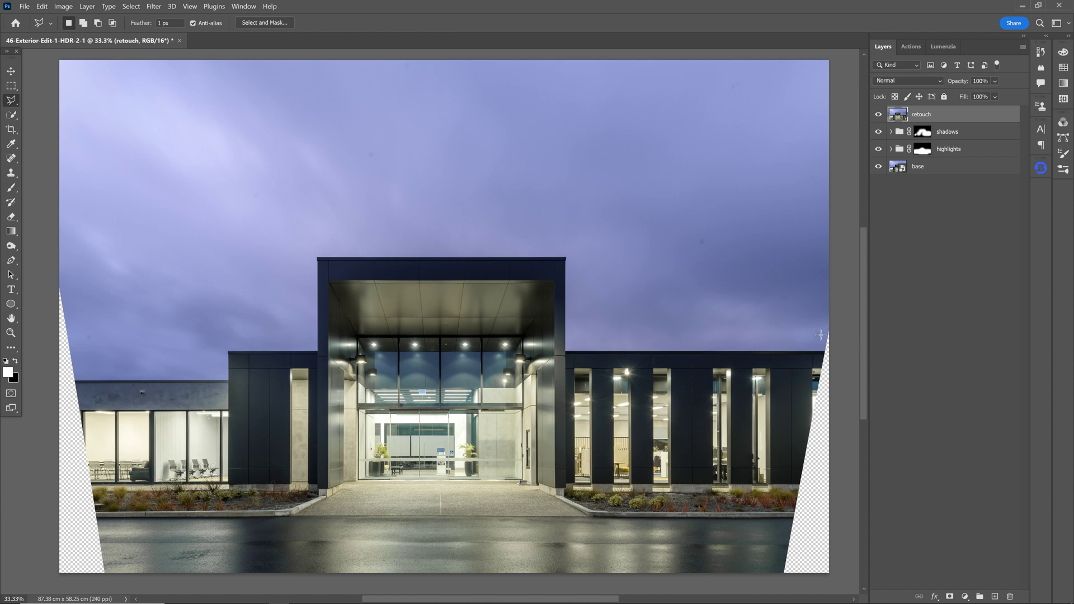
click(832, 318)
key(ctrl+plus)
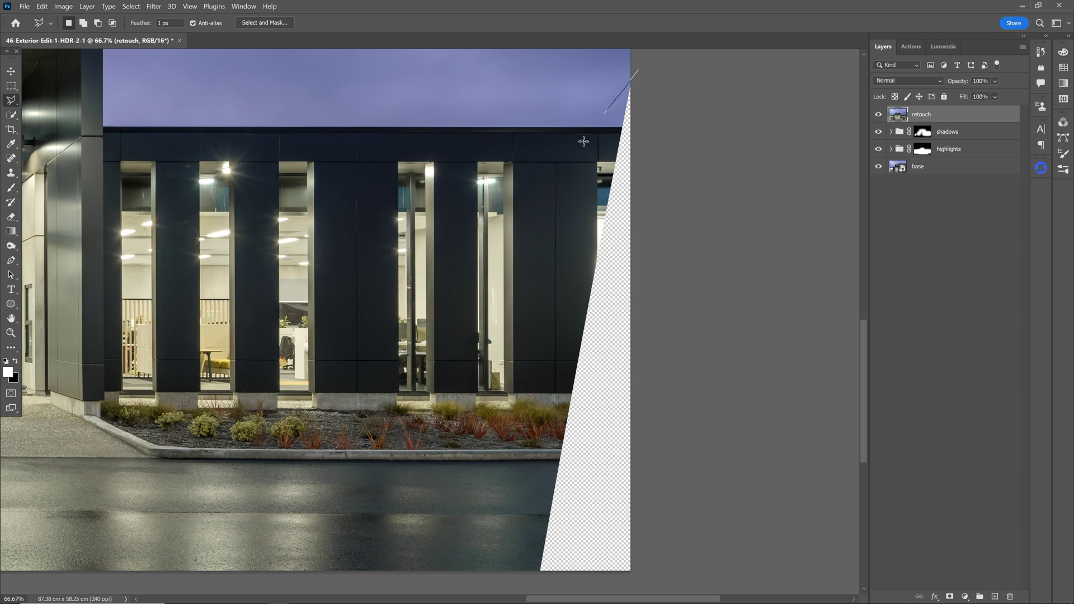
double_click(652, 134)
key(shift)
key(shift+BackSpace)
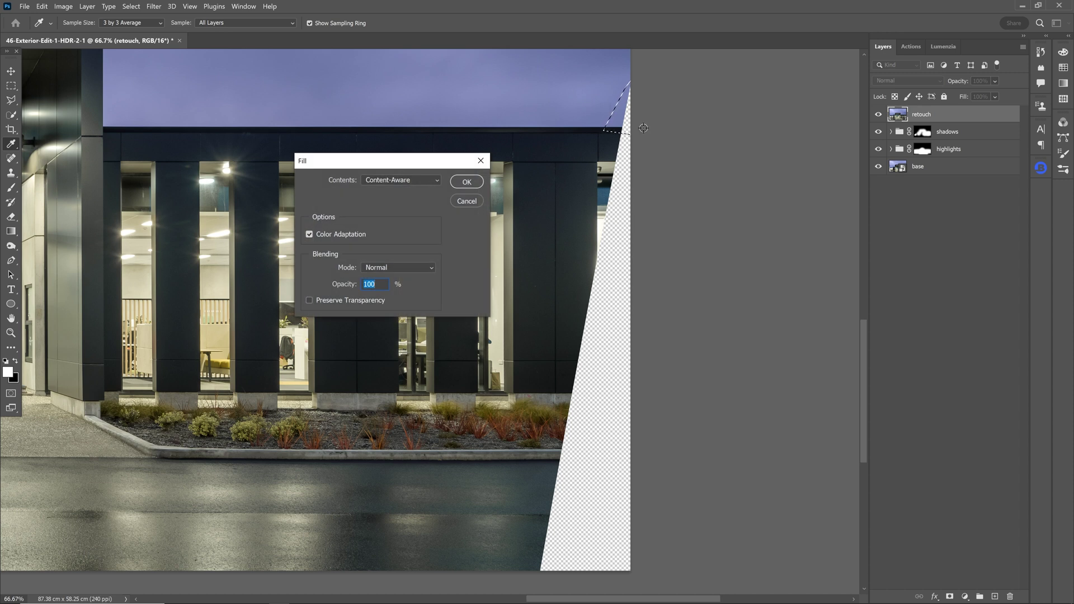
drag(386, 164, 351, 152)
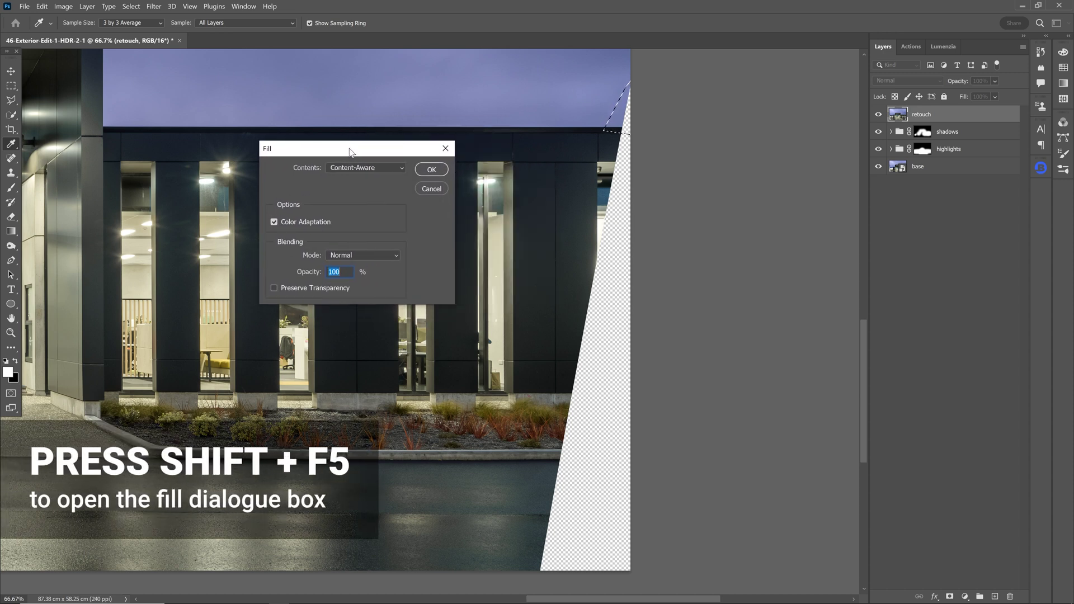
click(349, 166)
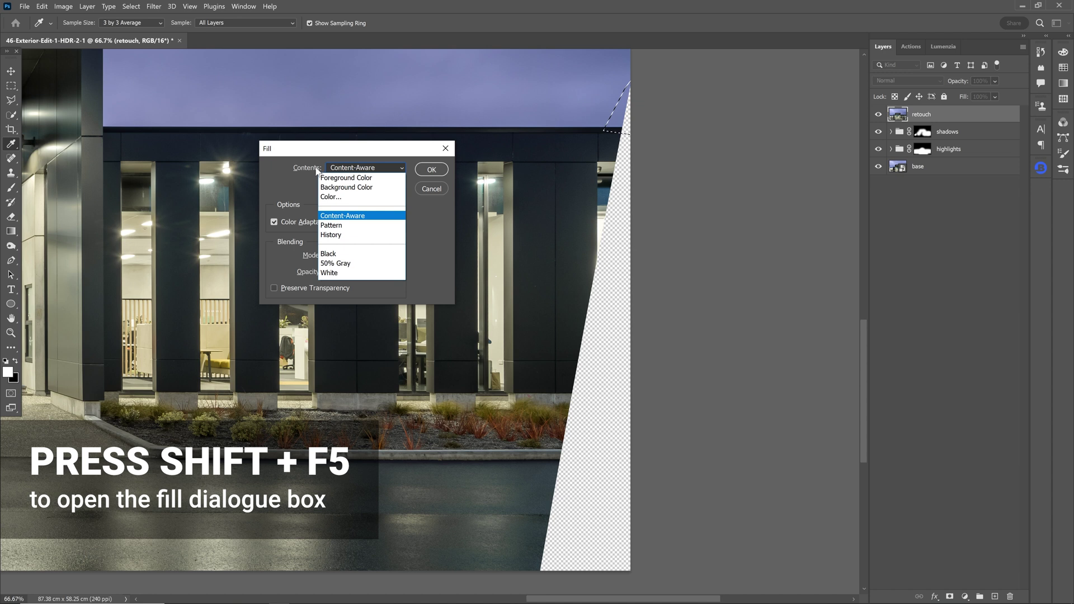
click(345, 217)
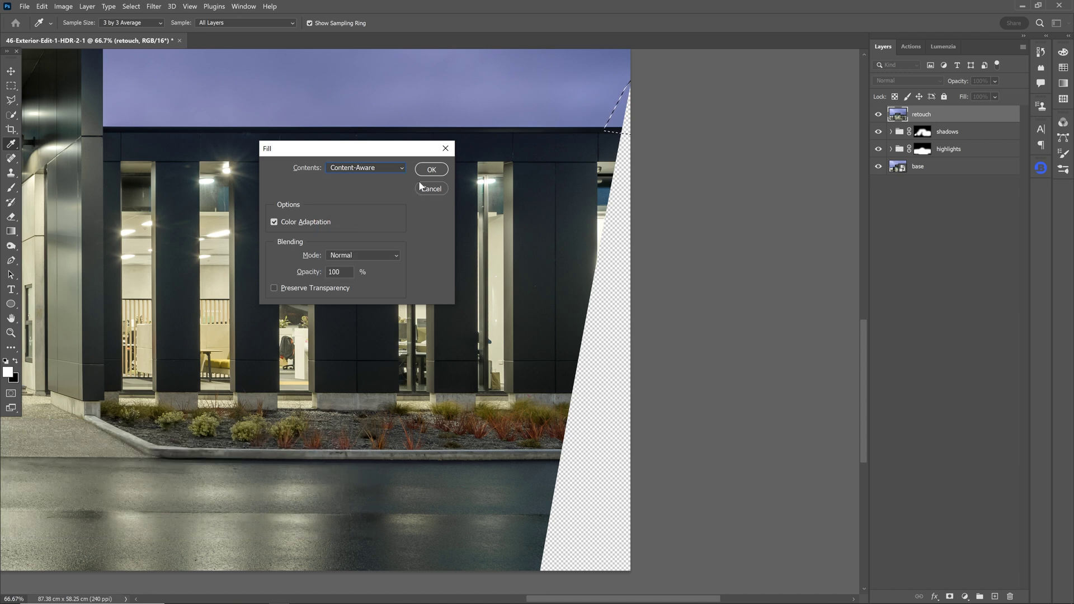
click(432, 169)
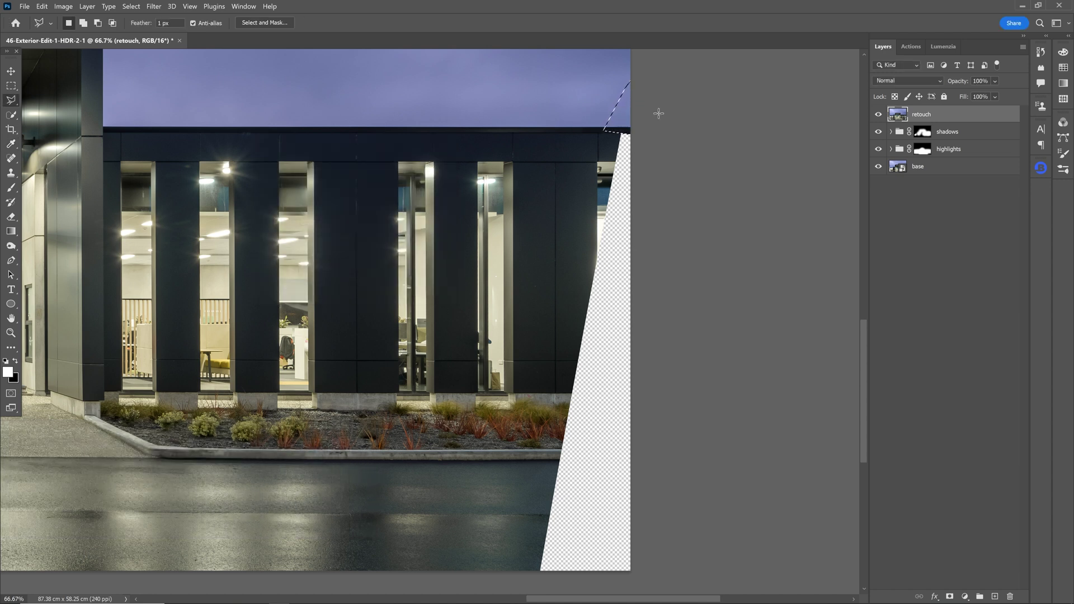
- Lasso the transparent gap beside the dark facade, from roofline to wall base at the right edge, fill it with Content-Aware, and deselect
click(619, 131)
click(609, 143)
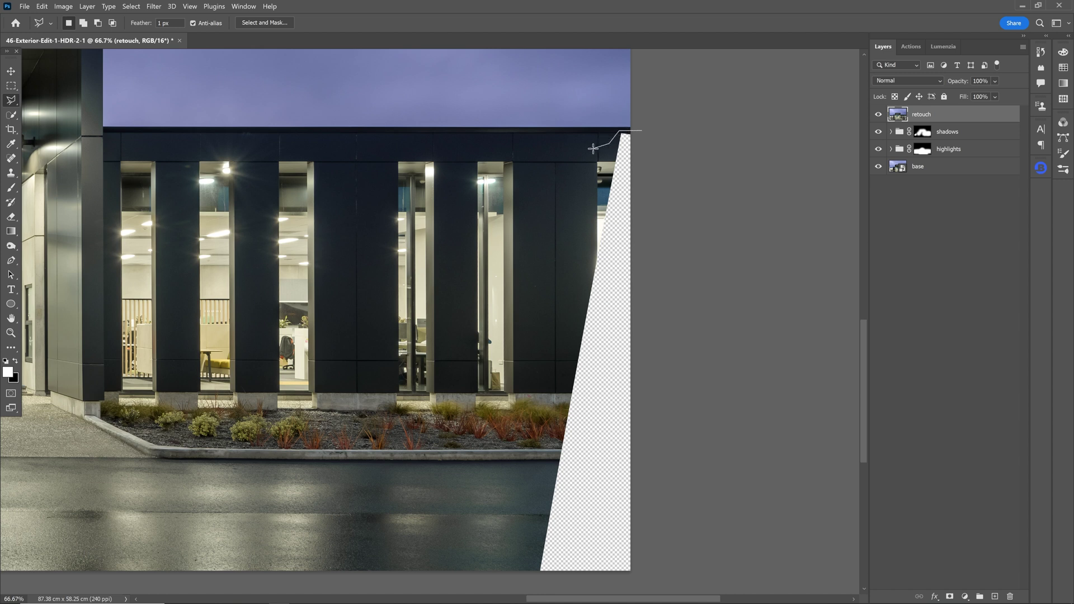
click(582, 206)
click(567, 269)
click(566, 398)
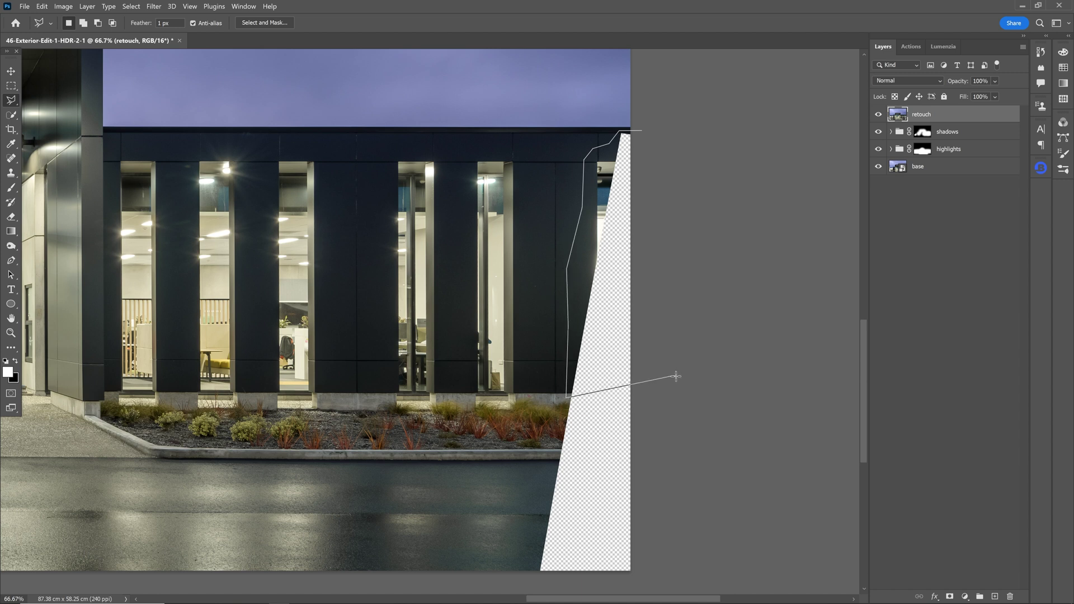
double_click(676, 374)
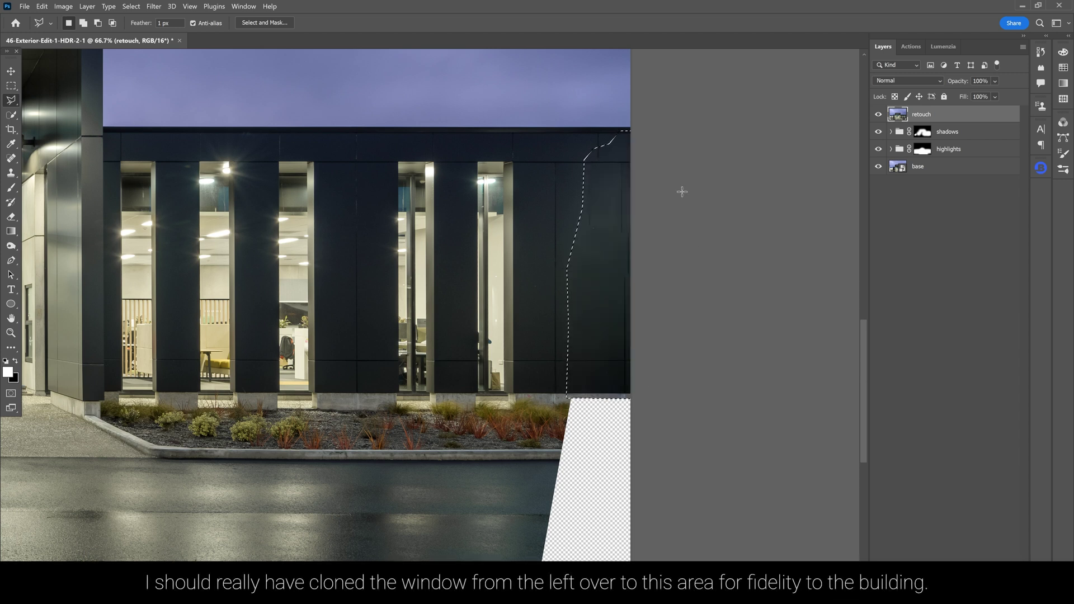
key(ctrl+d)
- Lasso the newly filled wall area at the right edge below the roof trim, refill it with Content-Aware, and deselect
click(656, 165)
click(642, 157)
click(575, 160)
click(584, 217)
click(582, 309)
click(577, 369)
double_click(627, 382)
key(ctrl+d)
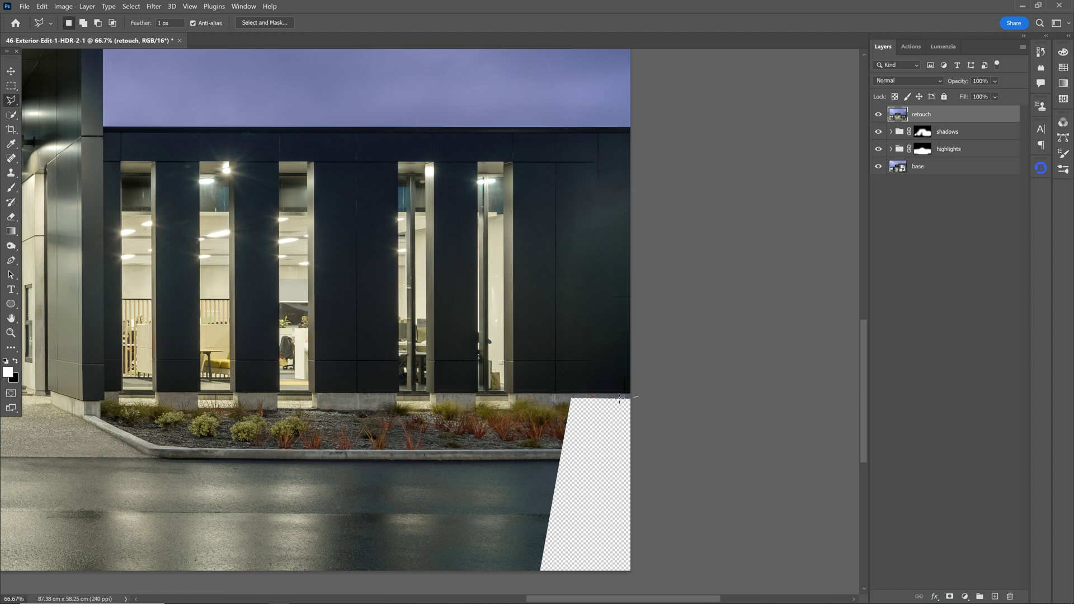
- Lasso the remaining transparent gap over the garden bed and road in the lower-right corner and fill it with Content-Aware
click(569, 396)
click(530, 521)
click(520, 586)
double_click(680, 575)
- Lasso the filled road patch below the kerb in the lower-right corner and refill it with Content-Aware
click(685, 432)
click(647, 462)
click(524, 463)
click(520, 585)
double_click(655, 559)
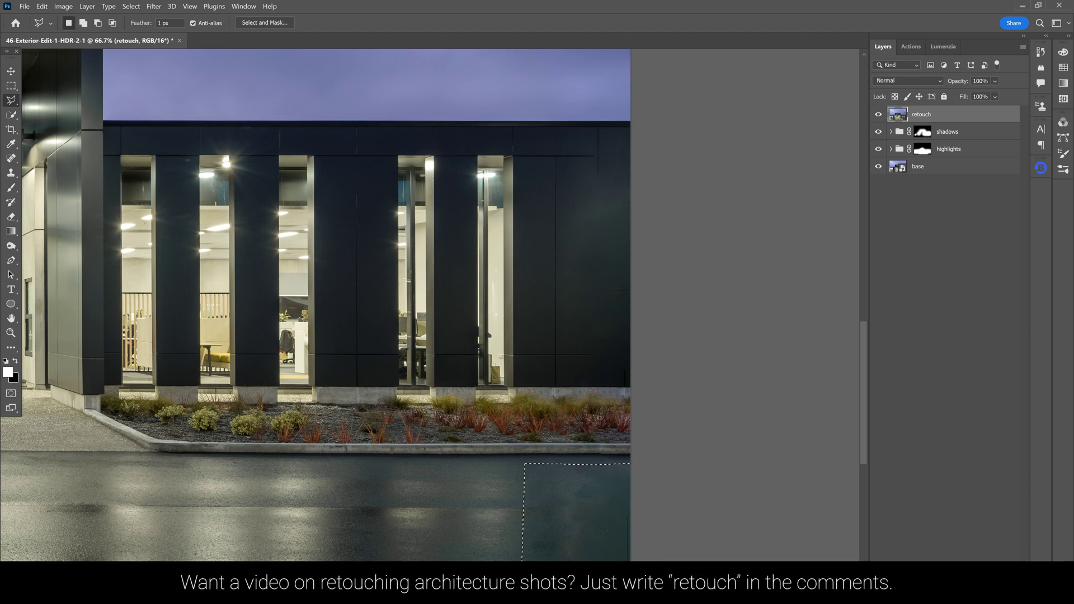
key(shift+BackSpace)
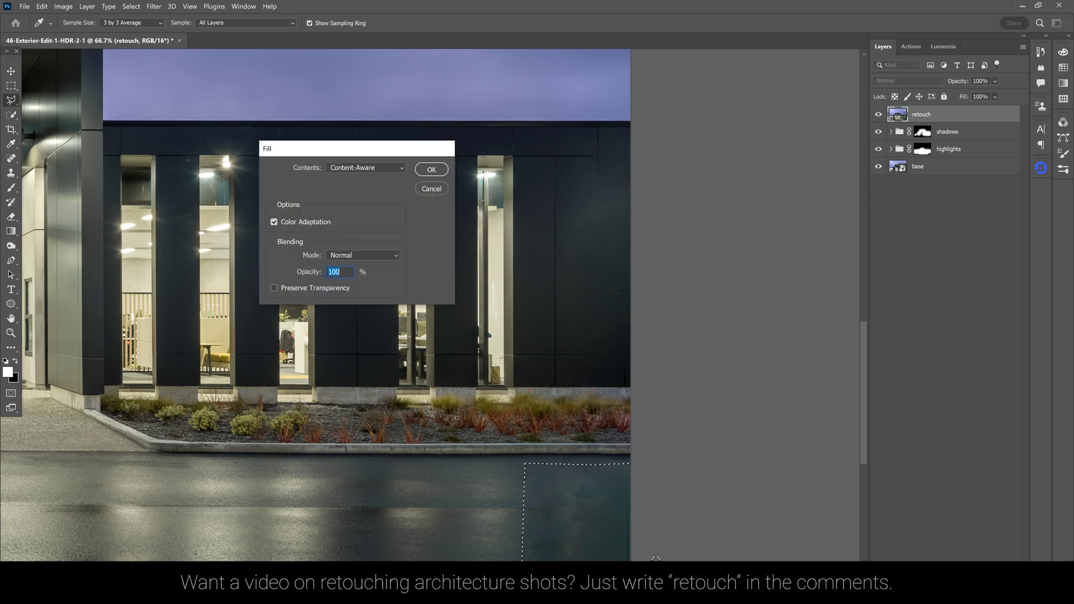
key(Return)
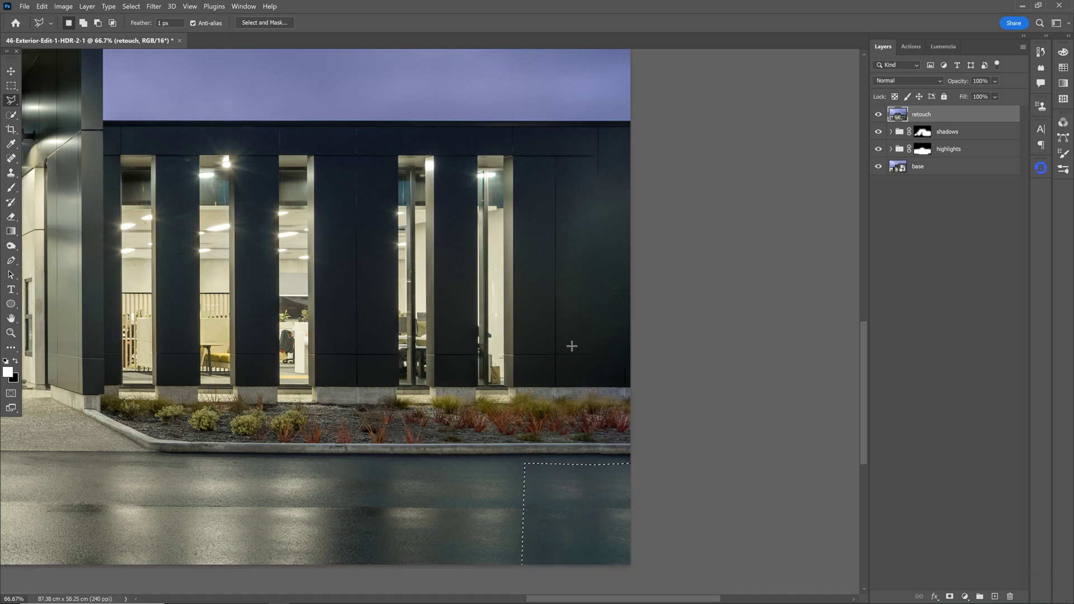
- Lasso the transparent gap over the garden bed and road in the lower-left corner, fill it with Content-Aware, and deselect
drag(488, 435, 436, 446)
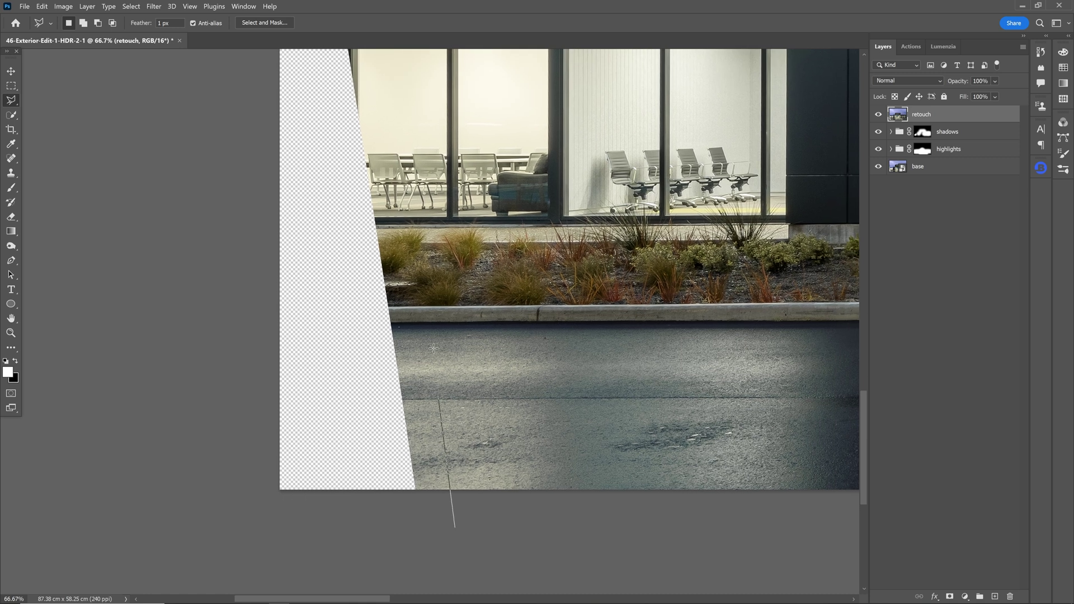
click(418, 288)
click(208, 274)
click(249, 523)
double_click(372, 538)
key(ctrl+1)
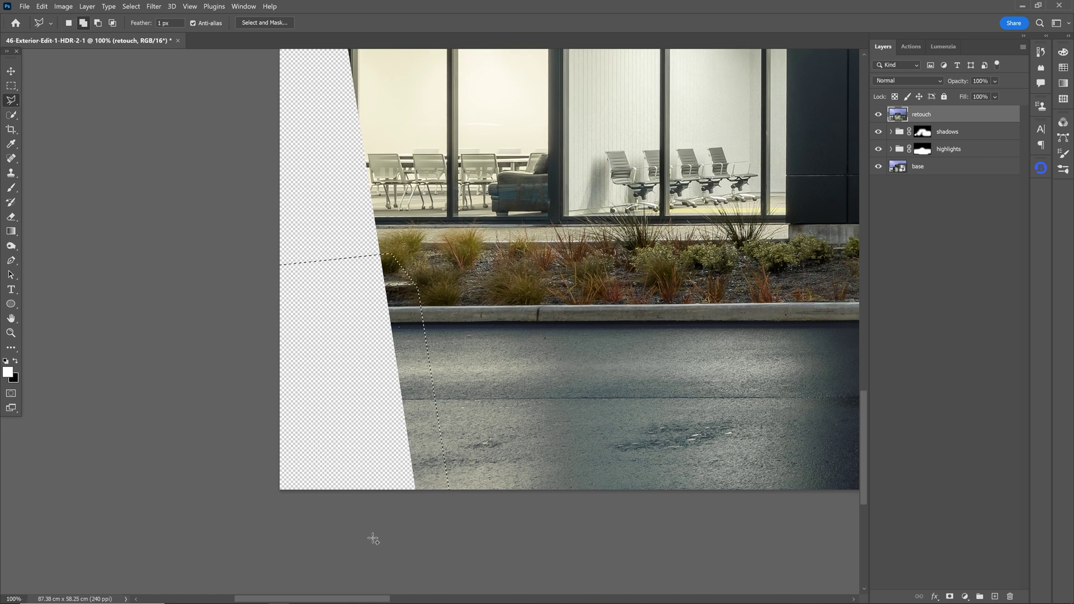
key(shift+F5)
key(Return)
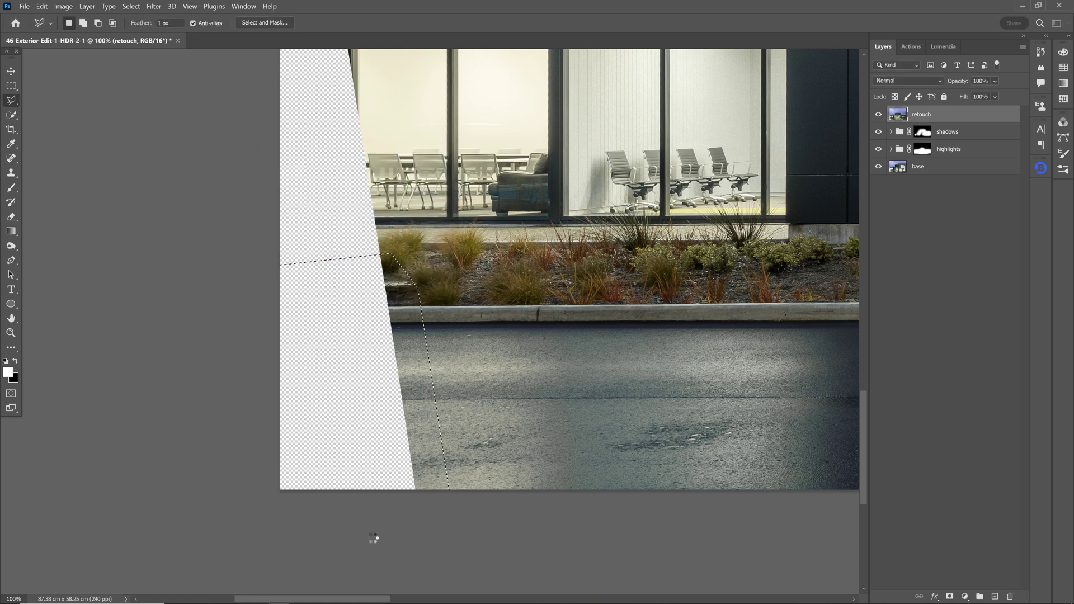
scroll(442, 409, up, 5)
key(ctrl+d)
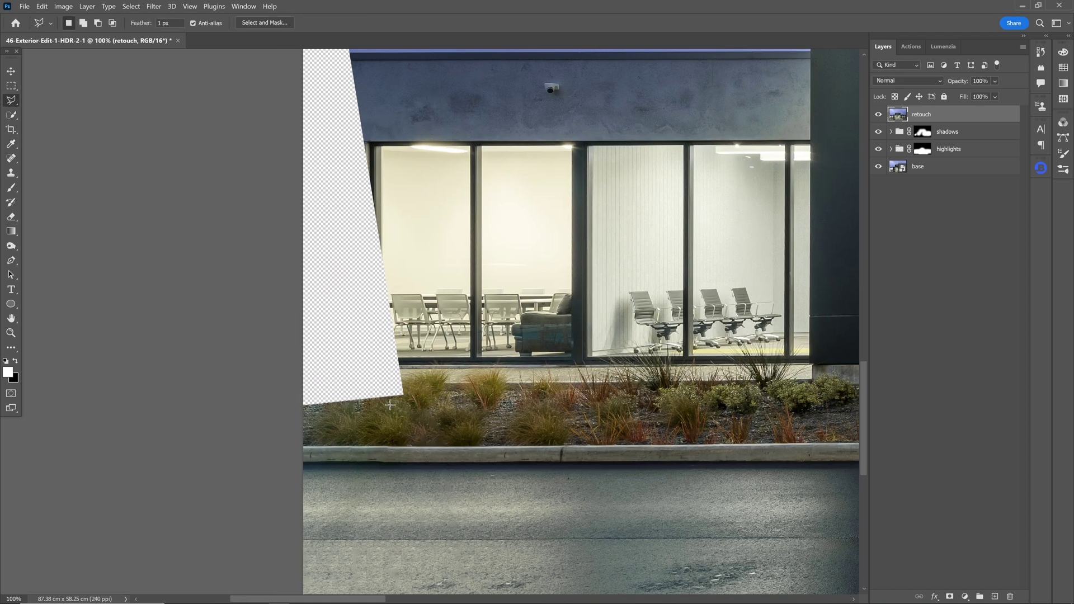
- Lasso the transparent gap beside the left windows, from the garden bed to above the roofline, and fill it with Content-Aware
click(428, 420)
click(263, 432)
drag(283, 131, 258, 315)
click(255, 206)
click(372, 197)
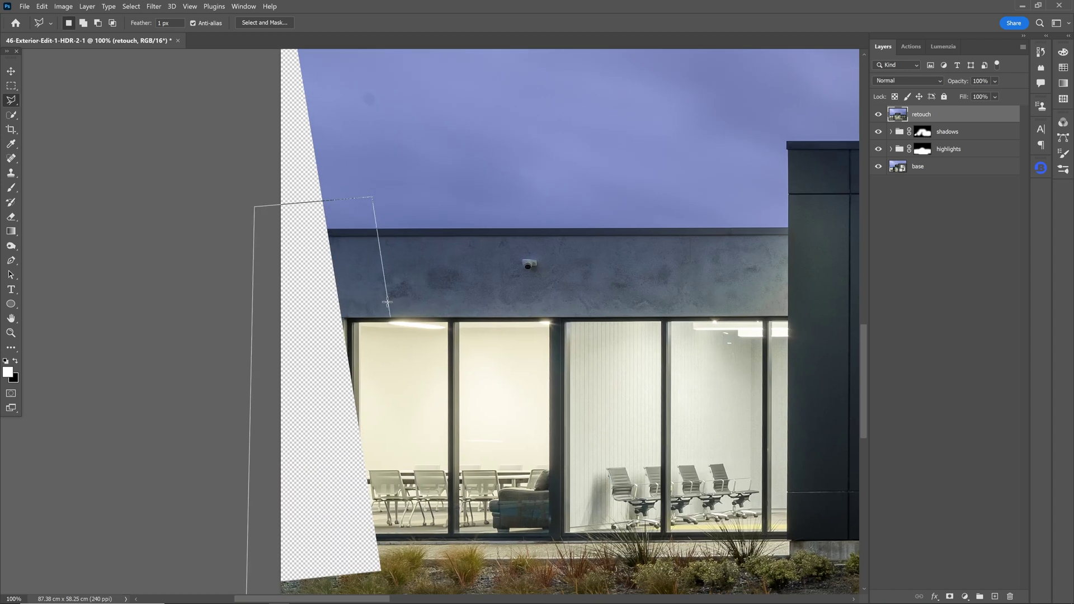
drag(390, 587, 414, 395)
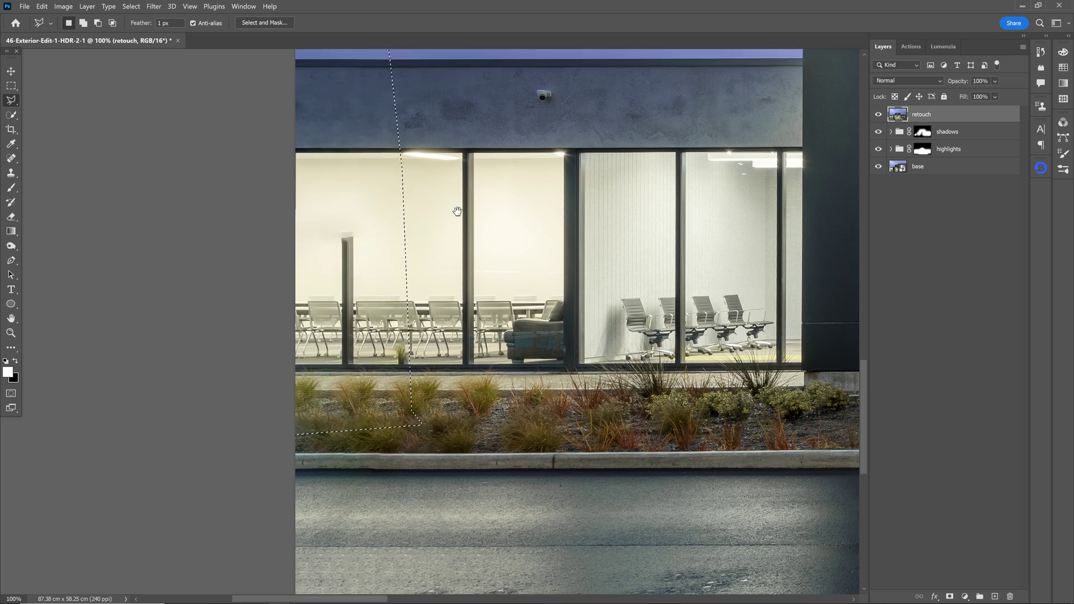
- Lasso the remaining transparent sky gap above the roof at the image's left edge, fill it with Content-Aware, and deselect
drag(460, 161, 448, 242)
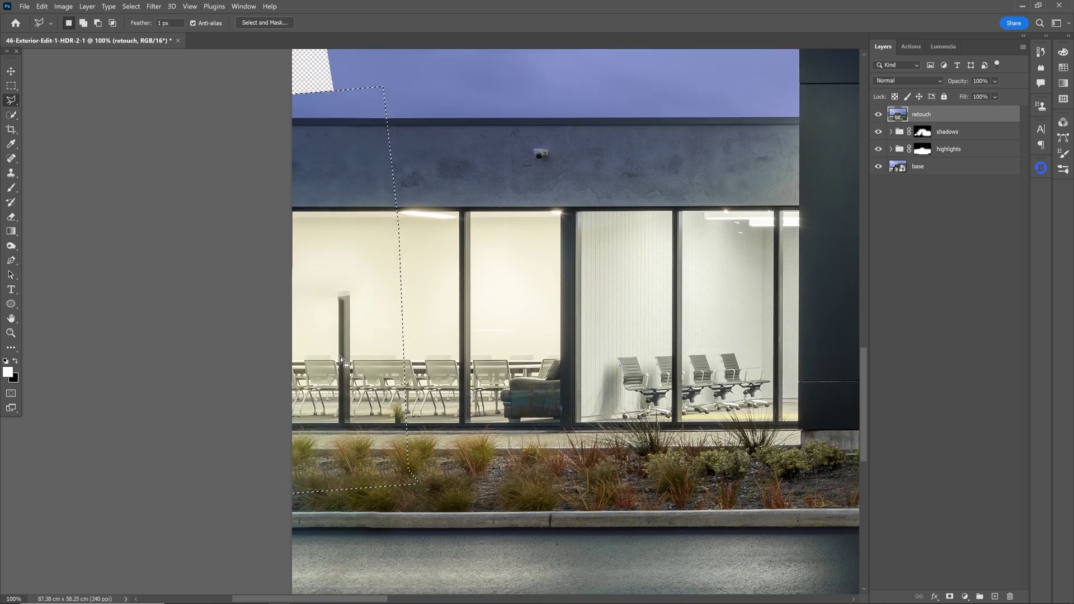
drag(425, 167, 433, 234)
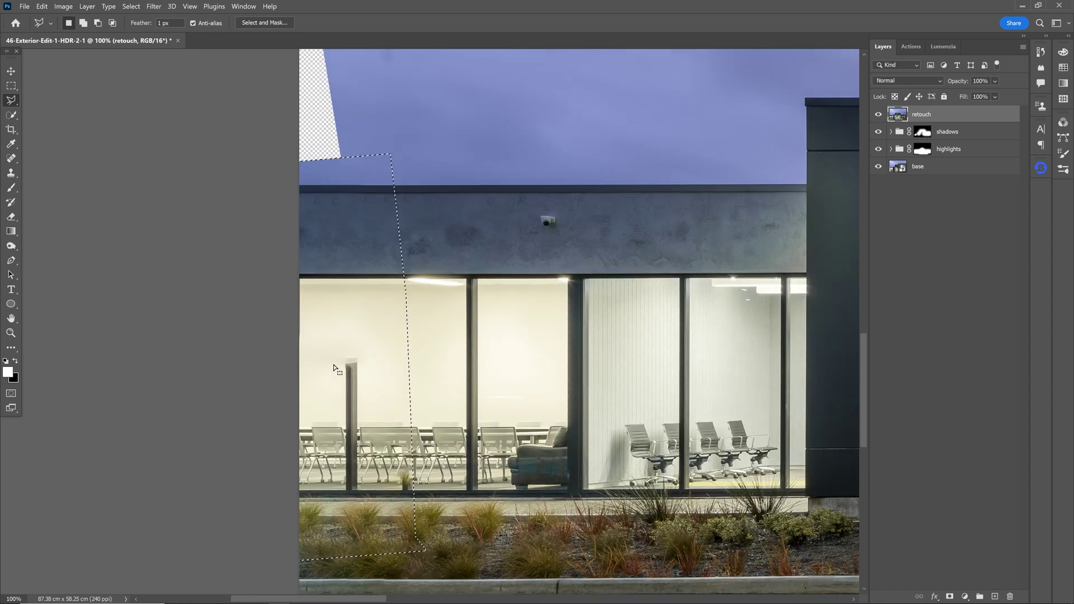
click(335, 172)
click(247, 171)
drag(328, 53, 316, 312)
double_click(324, 384)
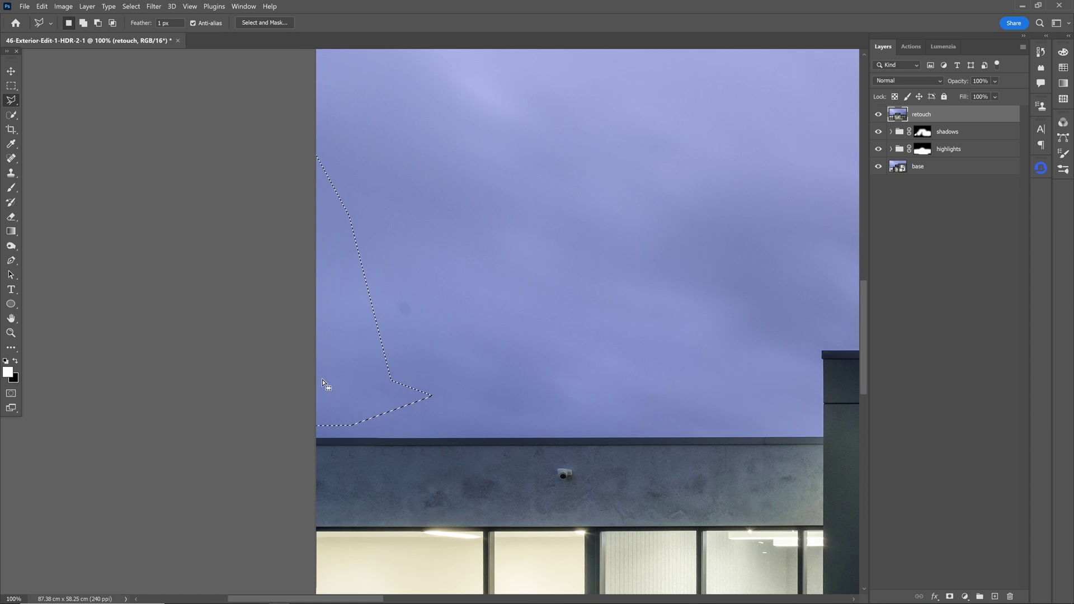
drag(420, 372, 435, 106)
key(ctrl+d)
- Extend the cut-off left window mullion up to the top frame with the Clone Stamp, sampling from the neighbouring mullion
click(12, 176)
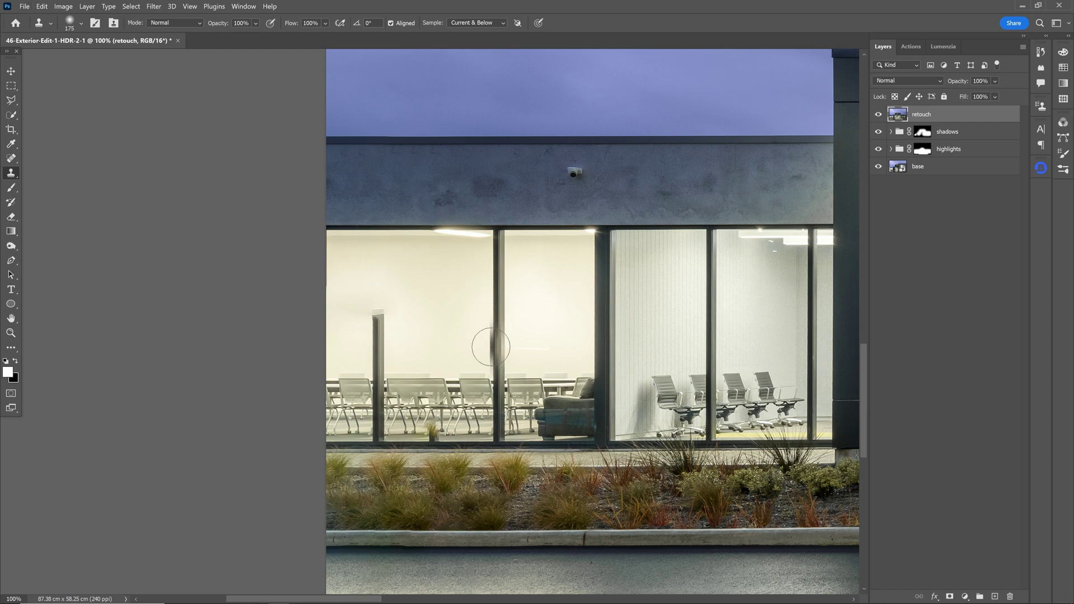
mouse_move(386, 342)
mouse_down()
mouse_move(359, 338)
mouse_move(439, 352)
mouse_move(380, 348)
mouse_move(380, 241)
mouse_up()
key(ctrl+z)
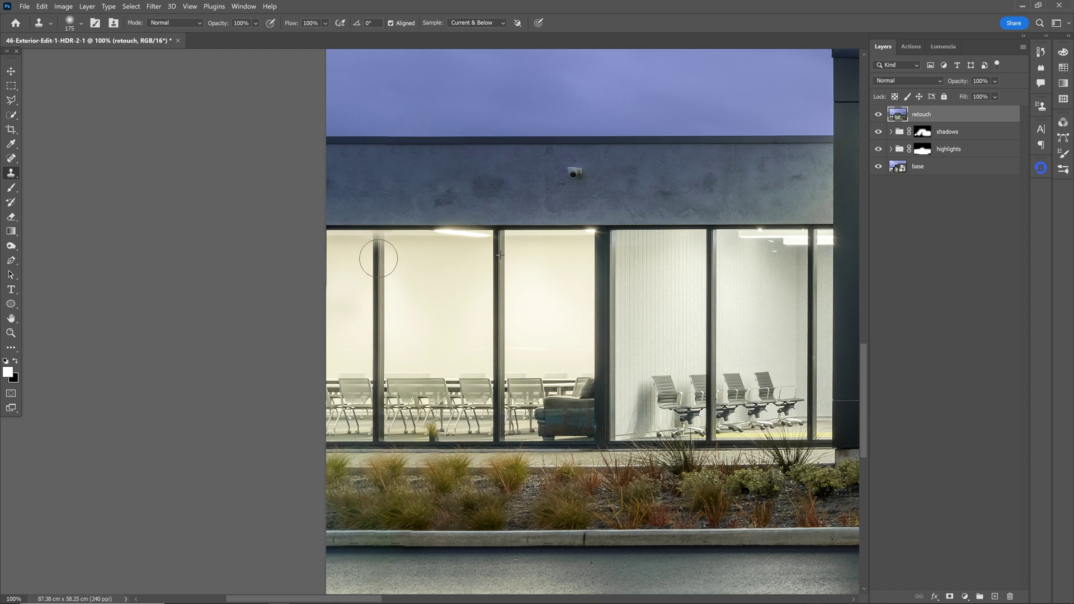
alt+click(498, 228)
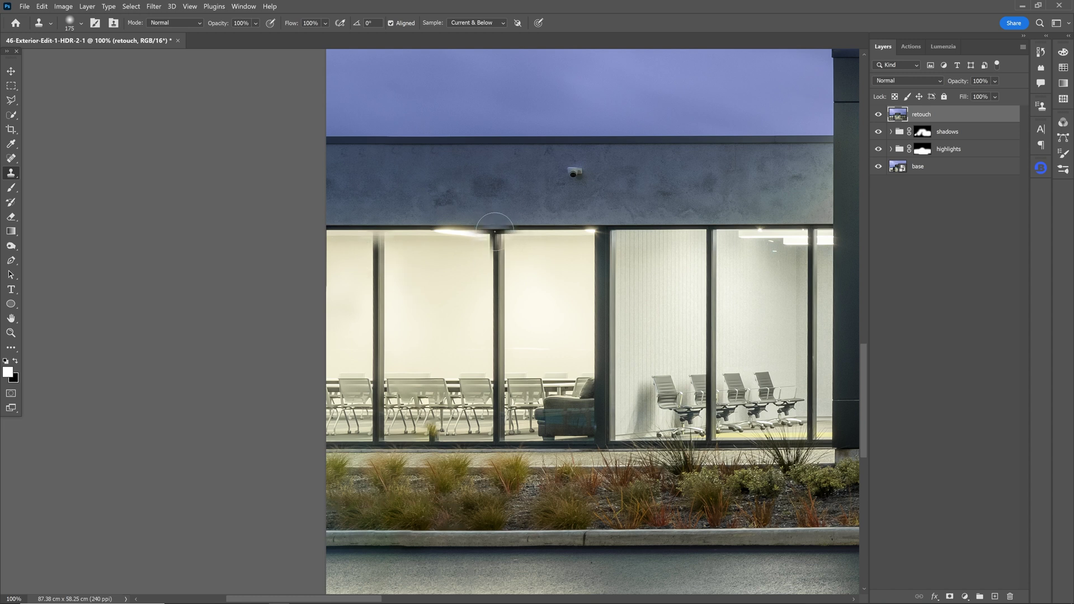
scroll(378, 228, up, 2)
mouse_move(360, 240)
mouse_down()
mouse_move(347, 260)
mouse_move(359, 257)
mouse_move(252, 252)
mouse_move(185, 272)
mouse_up()
- Toggle the retouch layer's visibility at full image view to compare the filled edges with the original, leaving it shown
alt+click(477, 307)
alt+click(476, 306)
alt+click(476, 306)
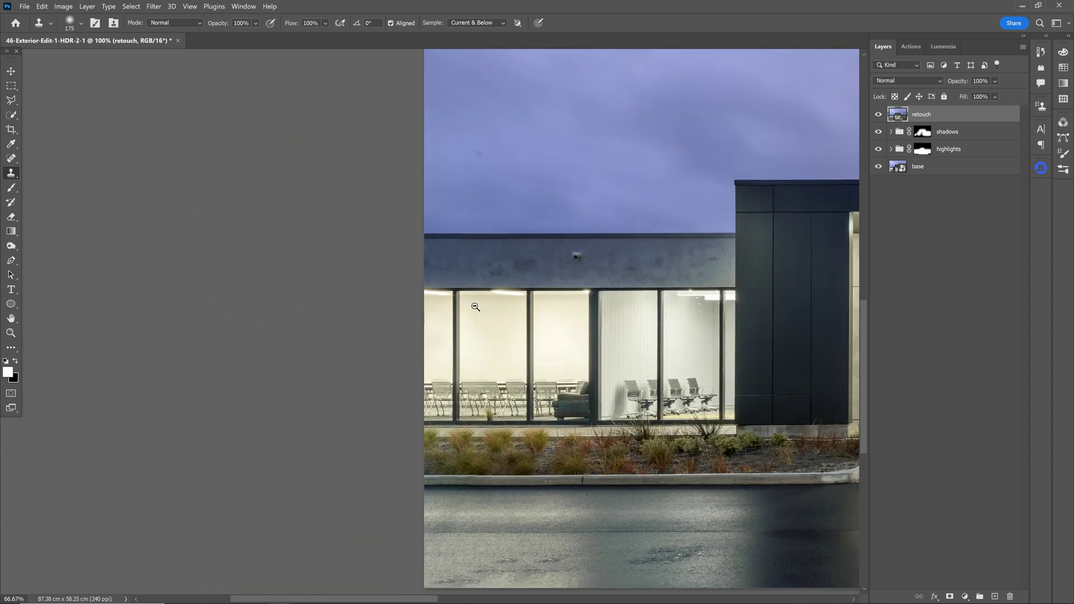
alt+click(476, 307)
alt+click(476, 307)
click(877, 115)
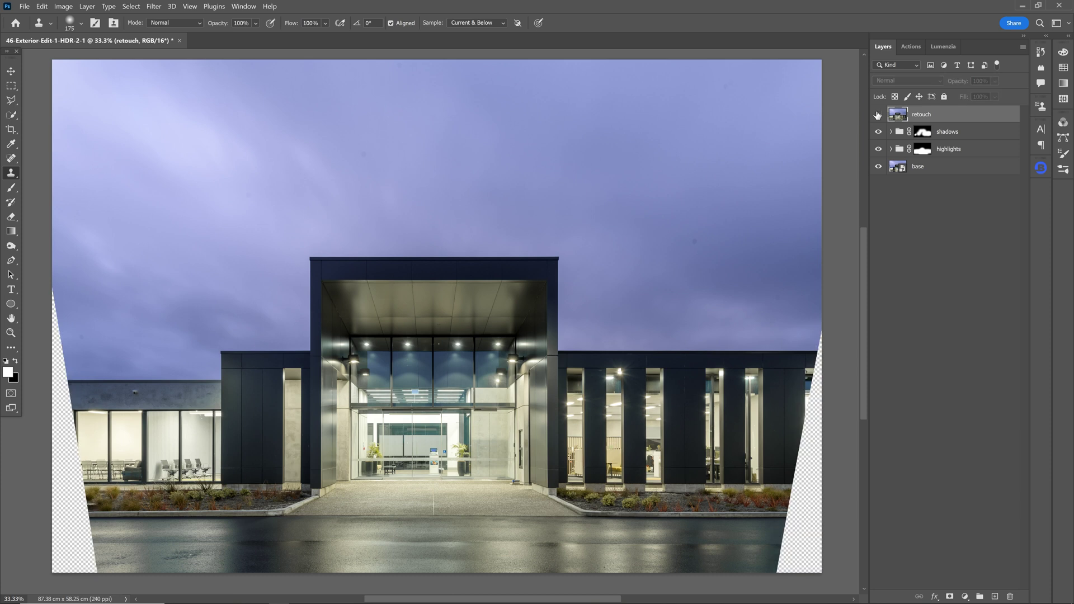
click(878, 114)
click(877, 114)
click(877, 115)
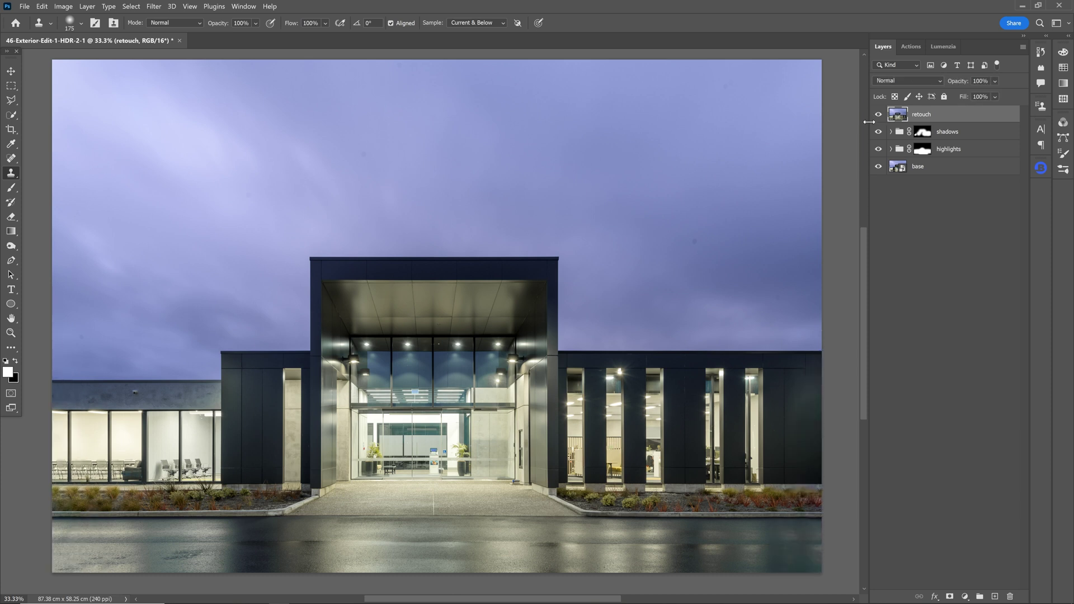
- Remove the small dark spots from the sky on the retouch layer with the 100 px Spot Healing Brush
click(13, 161)
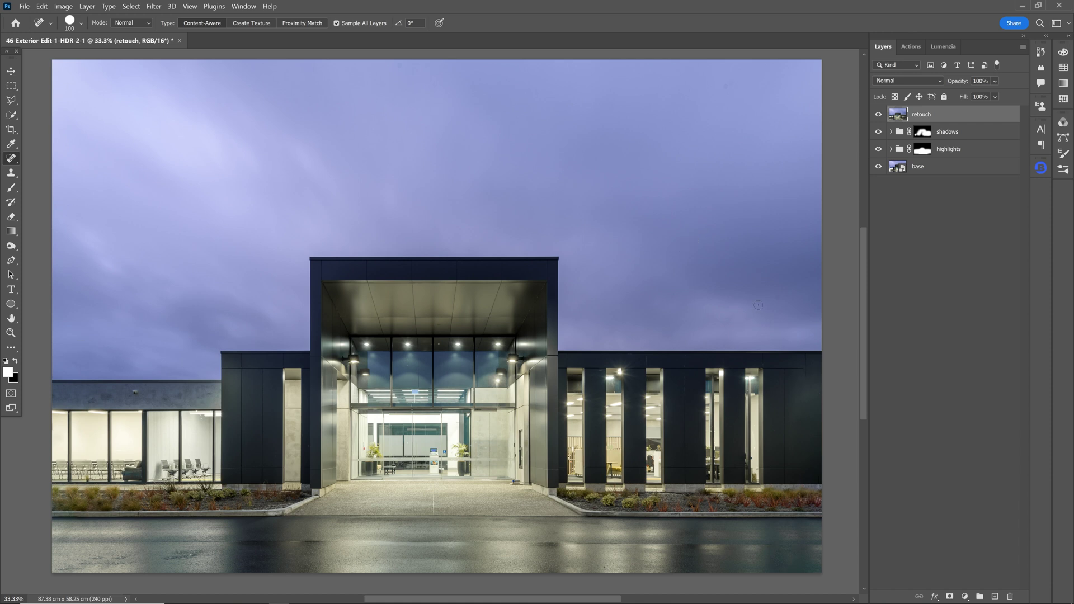
click(730, 83)
- Try a full-image contrast S-curve with a Curves adjustment layer above retouch, compare it by toggling, and delete the layer
click(967, 598)
click(921, 462)
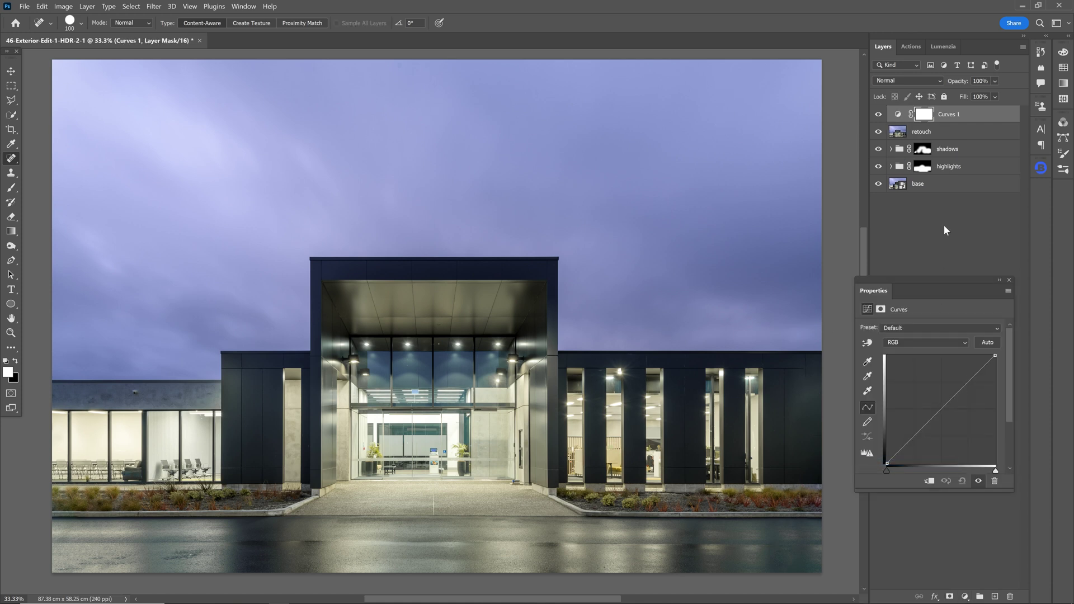
drag(973, 372, 971, 376)
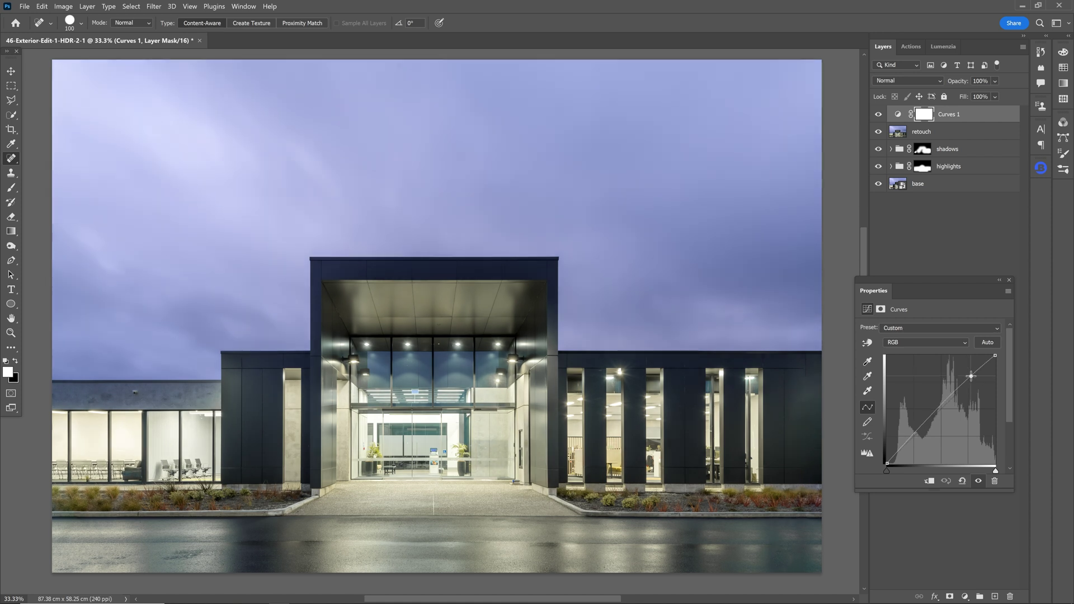
drag(923, 422, 928, 429)
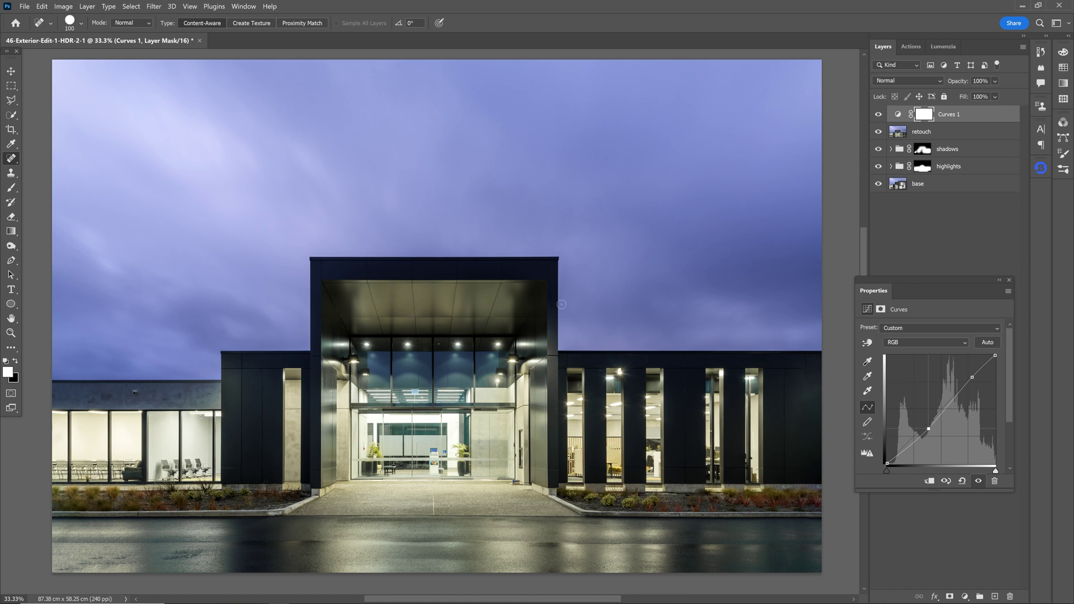
click(928, 241)
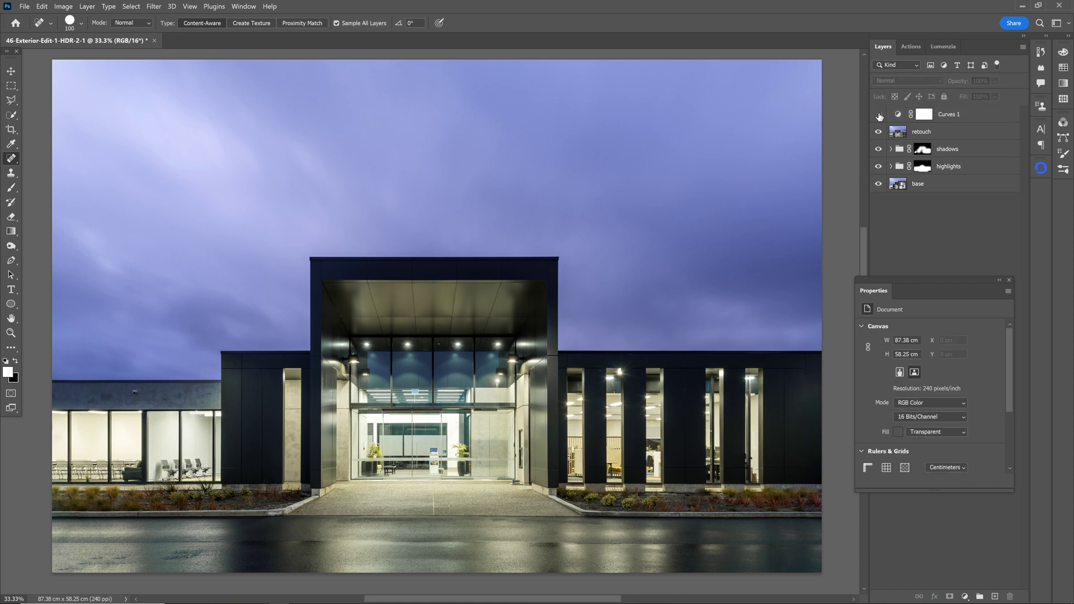
click(878, 114)
click(879, 114)
click(965, 115)
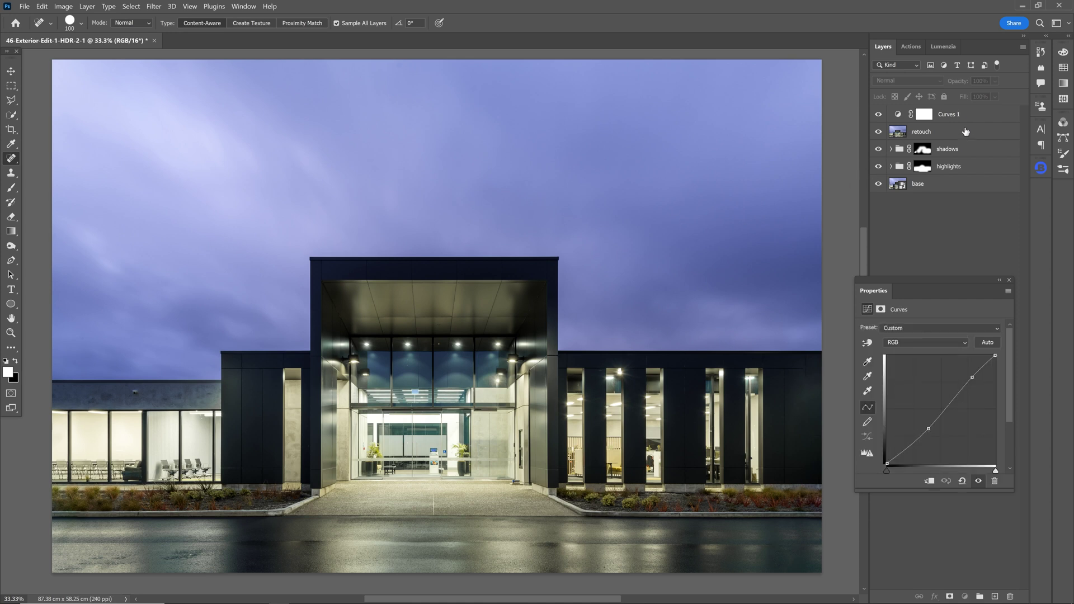
click(1009, 281)
mouse_move(973, 118)
mouse_down()
mouse_move(951, 490)
mouse_move(1010, 597)
mouse_up()
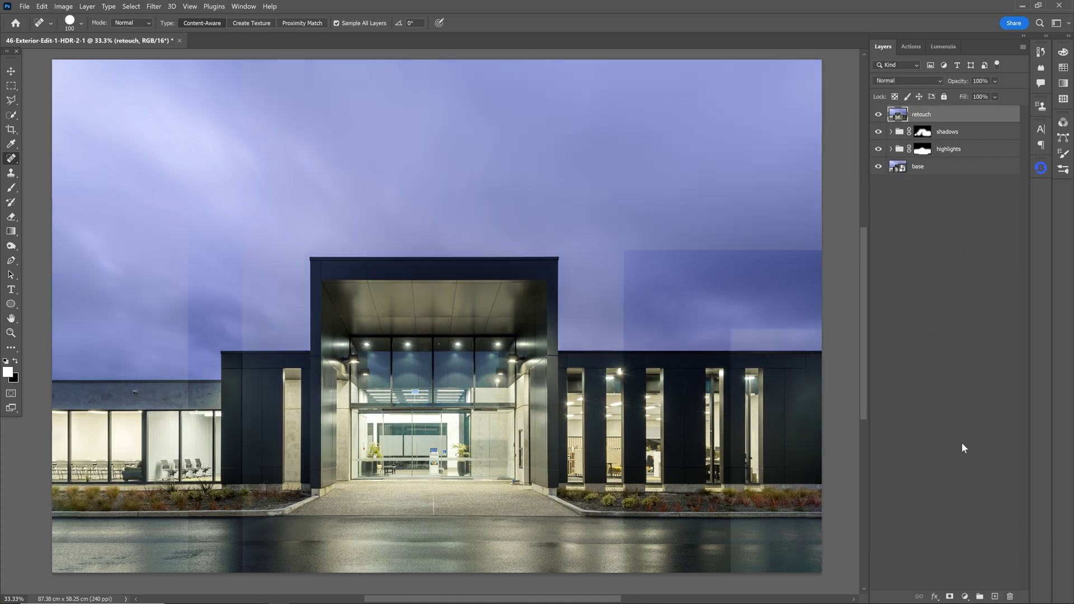
- Preview the midtones (M) luminosity mask in Lumenzia and apply it to a new Curves adjustment above the retouch layer
click(944, 46)
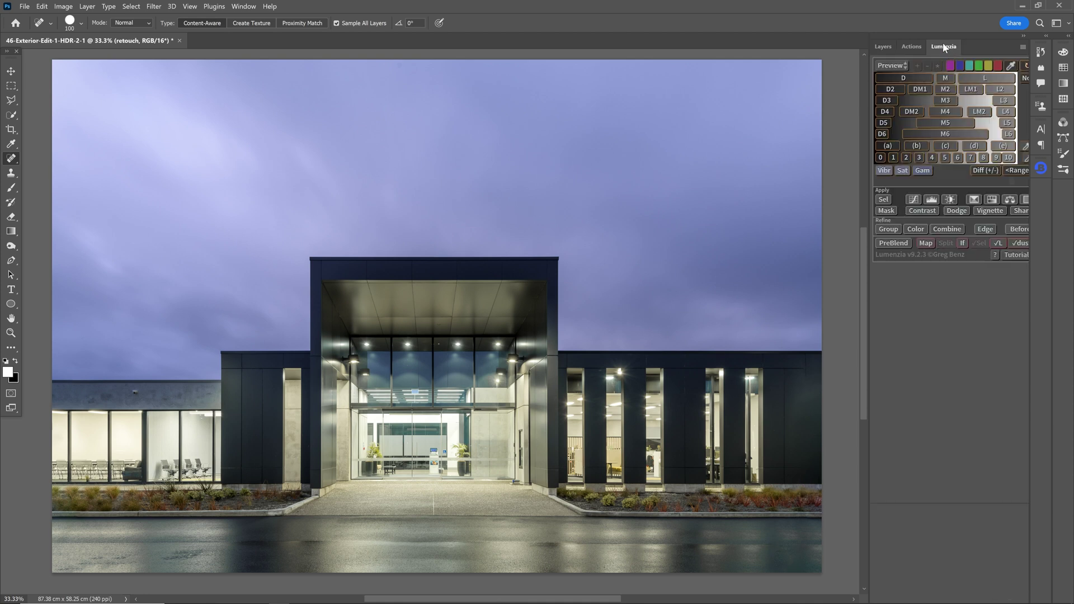
click(945, 77)
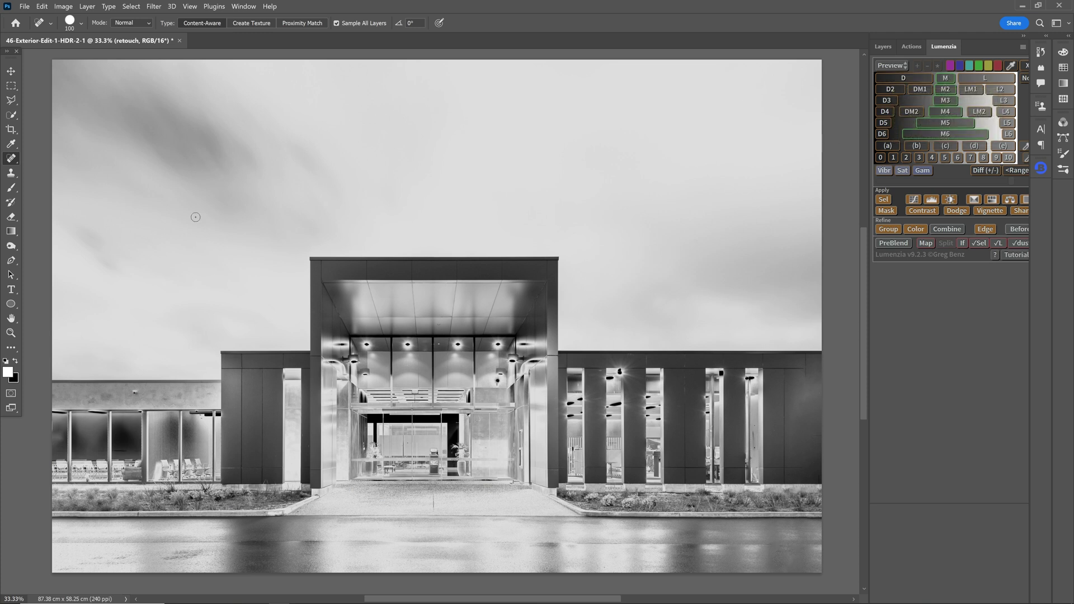
click(913, 199)
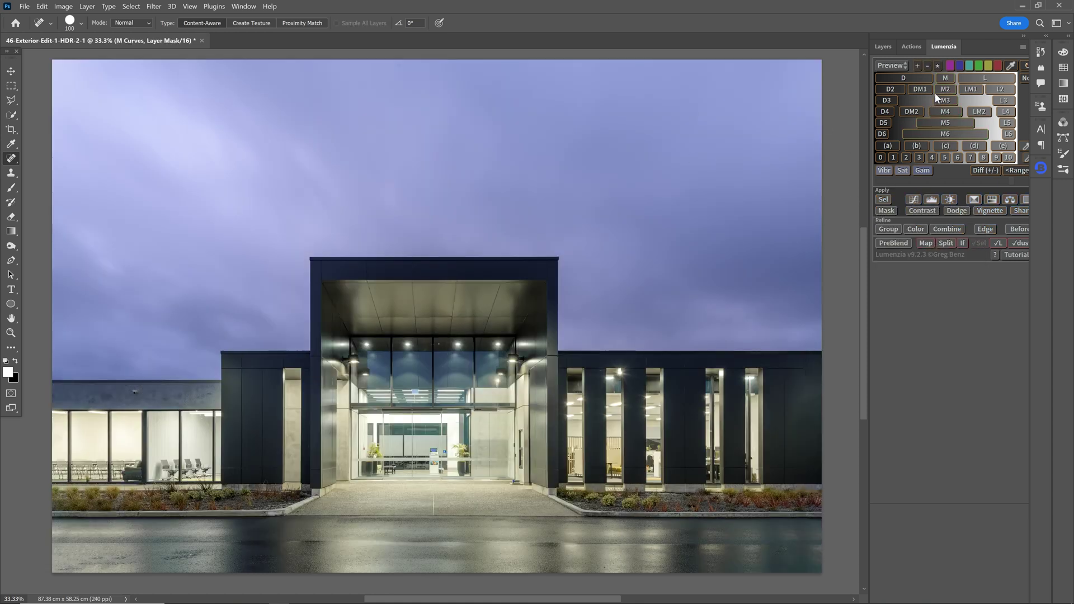
click(884, 47)
- Pull the M Curves line below the diagonal in the shadows and midtones to darken them, and toggle the layer to compare
double_click(897, 113)
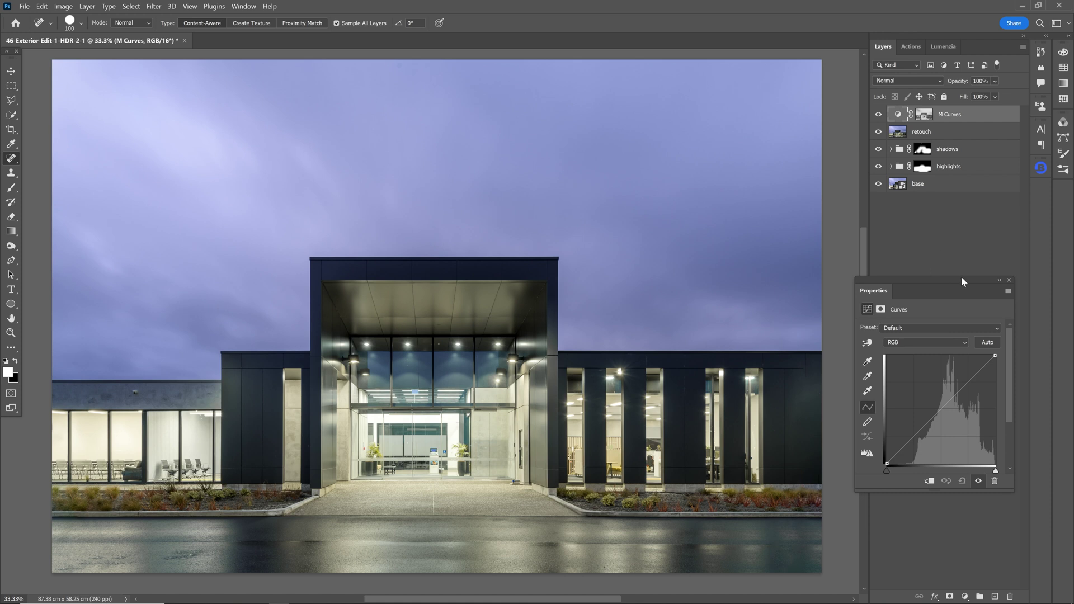
drag(911, 441, 915, 443)
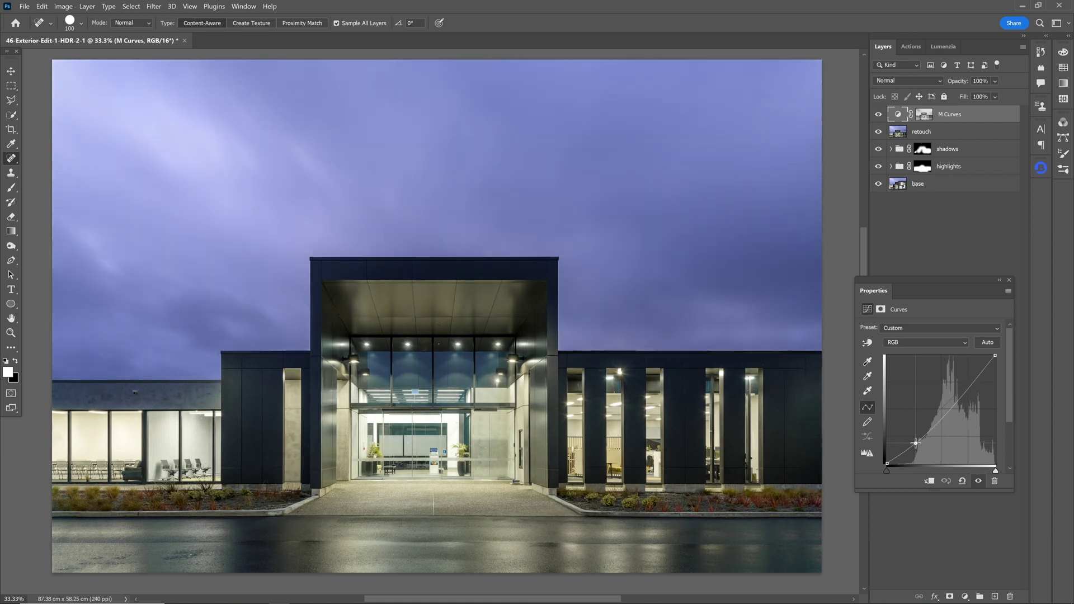
drag(959, 403, 958, 400)
click(880, 115)
click(878, 115)
- Lift the shadows and midtones with a new Curves adjustment masked by Lumenzia's D2 darks mask, and toggle the layer to compare
click(943, 46)
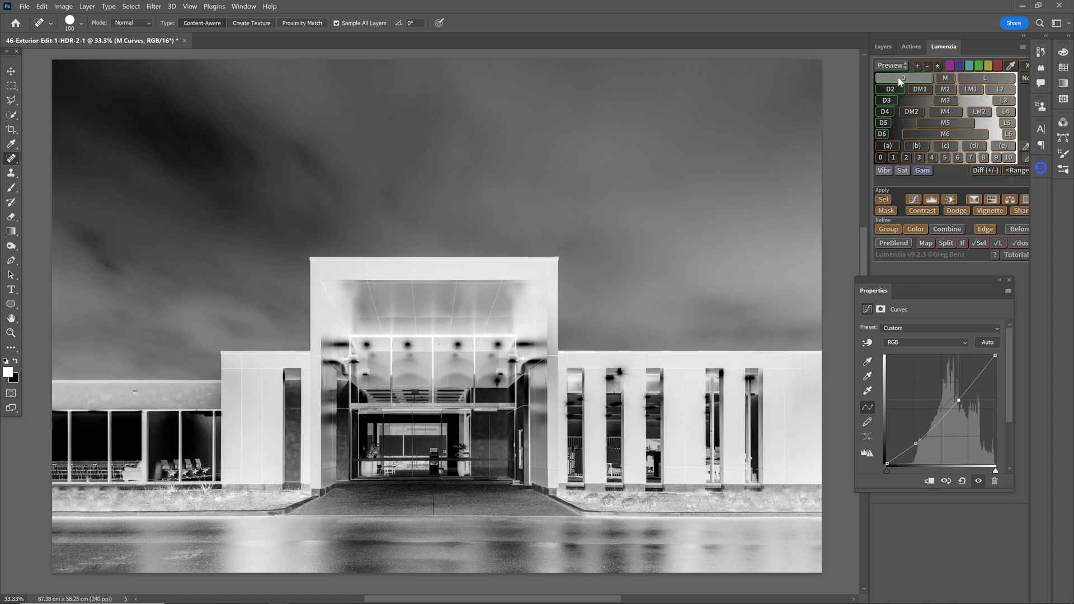
click(914, 200)
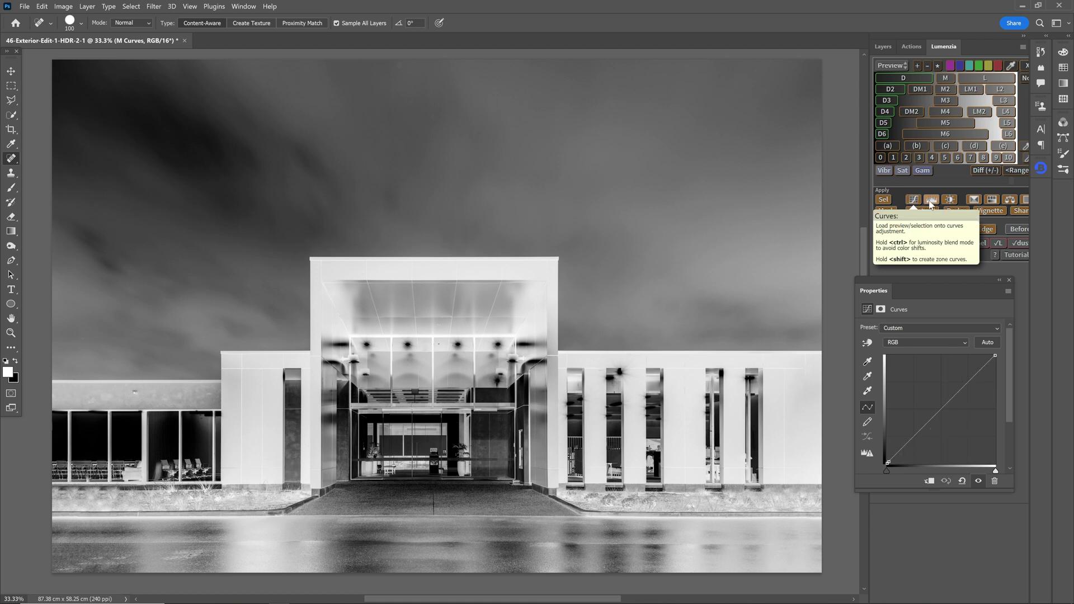
scroll(891, 440, down, 1)
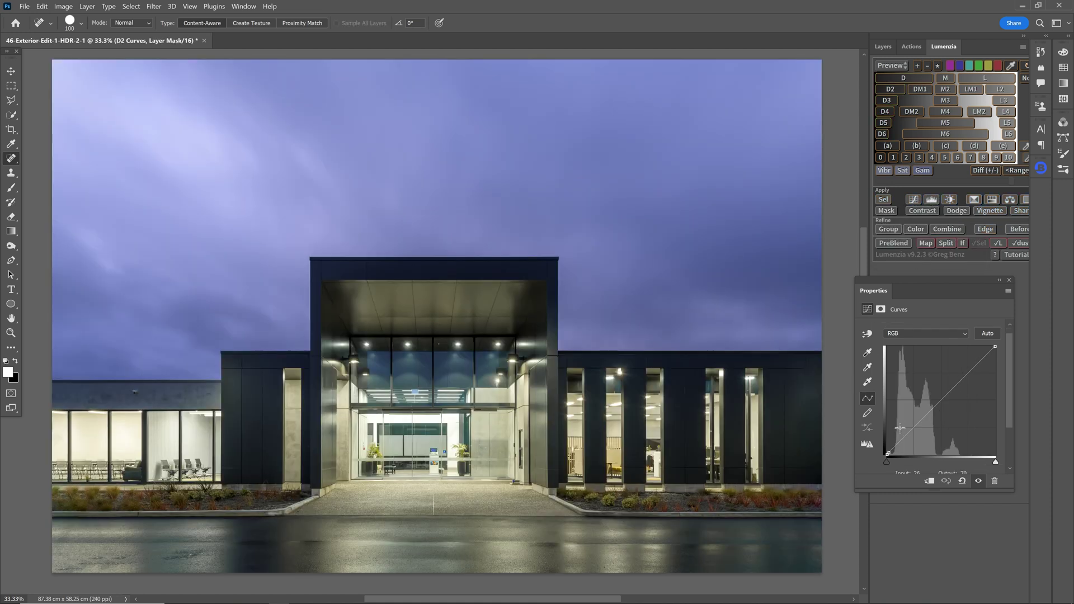
drag(905, 437, 903, 436)
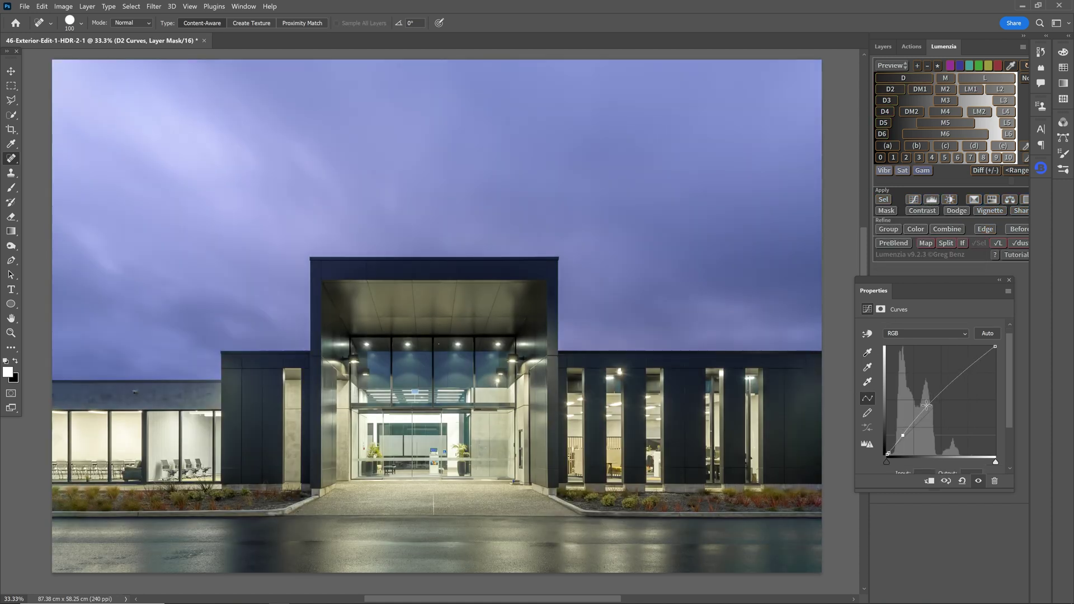
drag(935, 404, 936, 401)
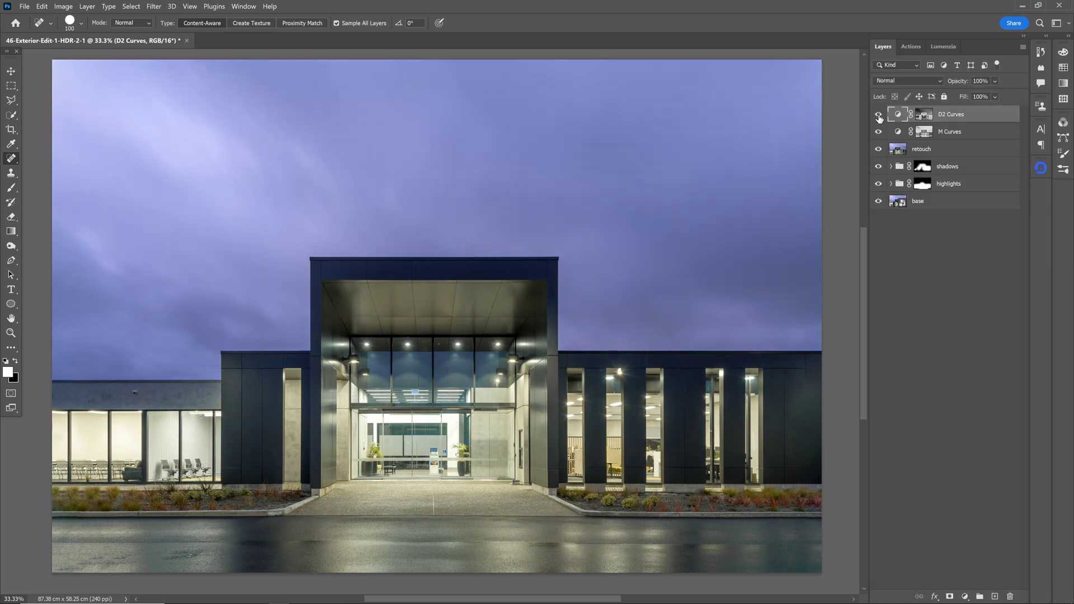
click(878, 116)
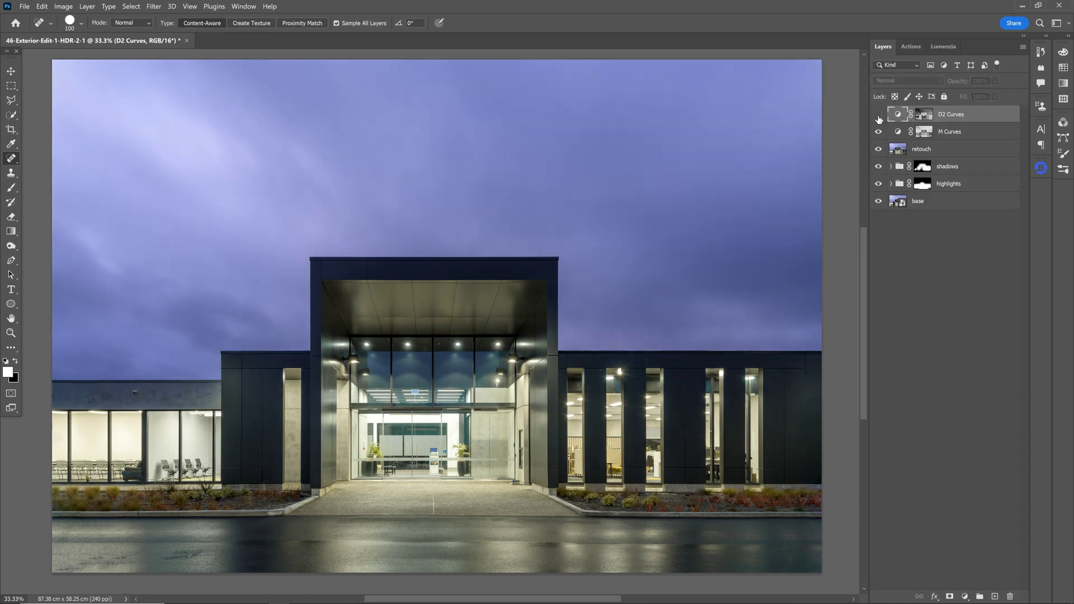
click(878, 116)
click(878, 116)
click(878, 115)
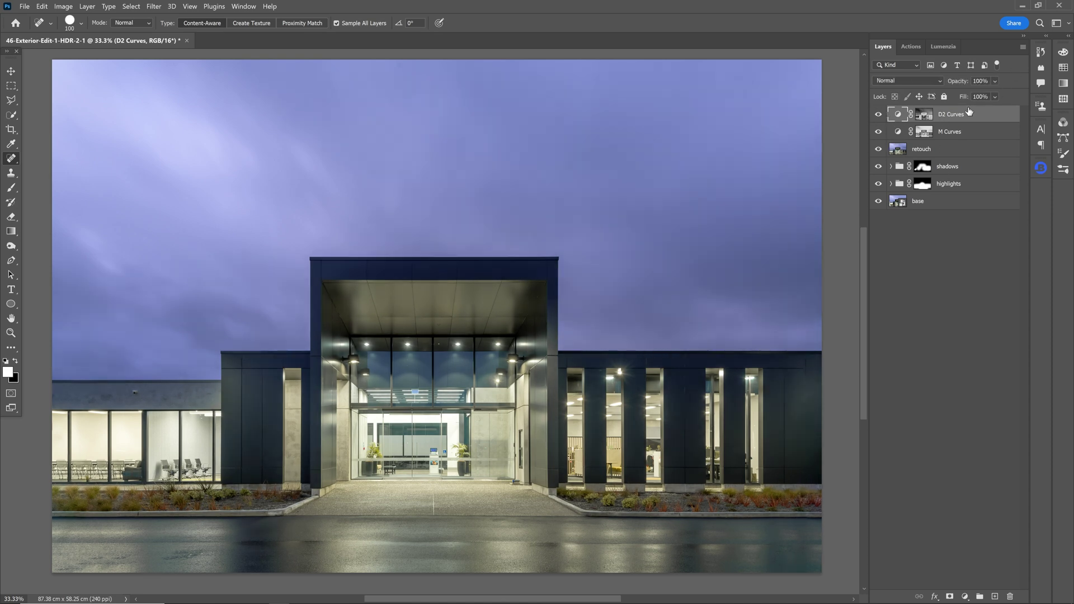
- Run the Double Mask action on the D2 Curves layer to place it in a black-masked group
click(912, 49)
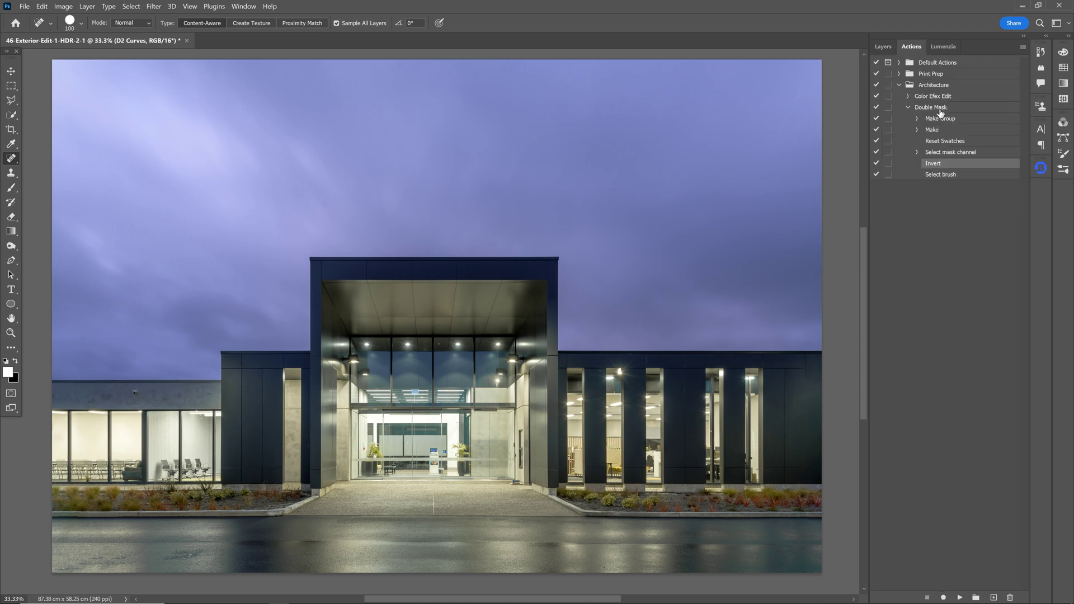
click(938, 109)
click(962, 597)
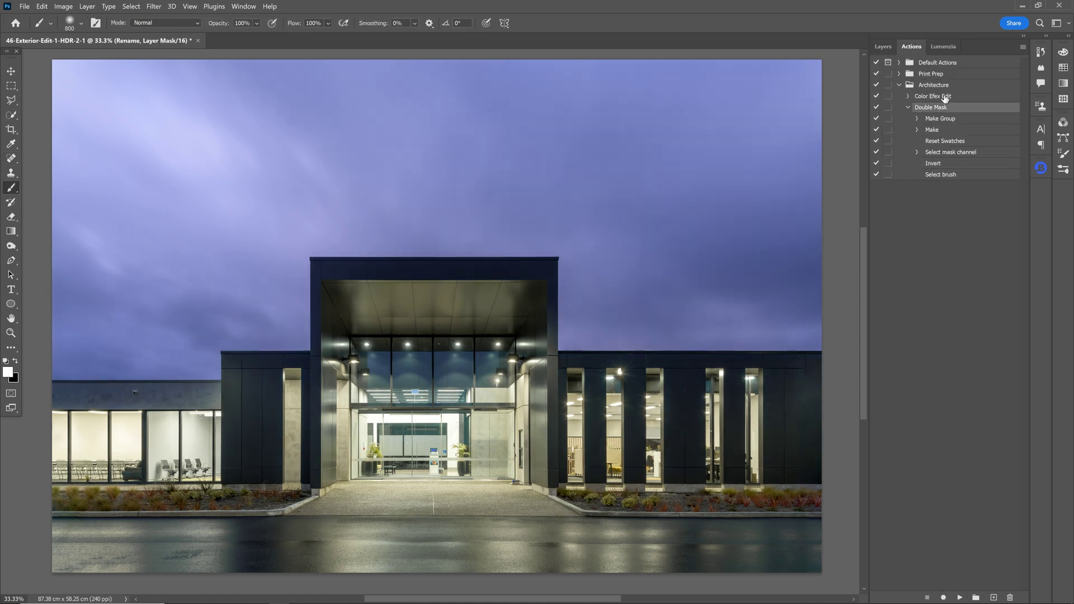
click(884, 47)
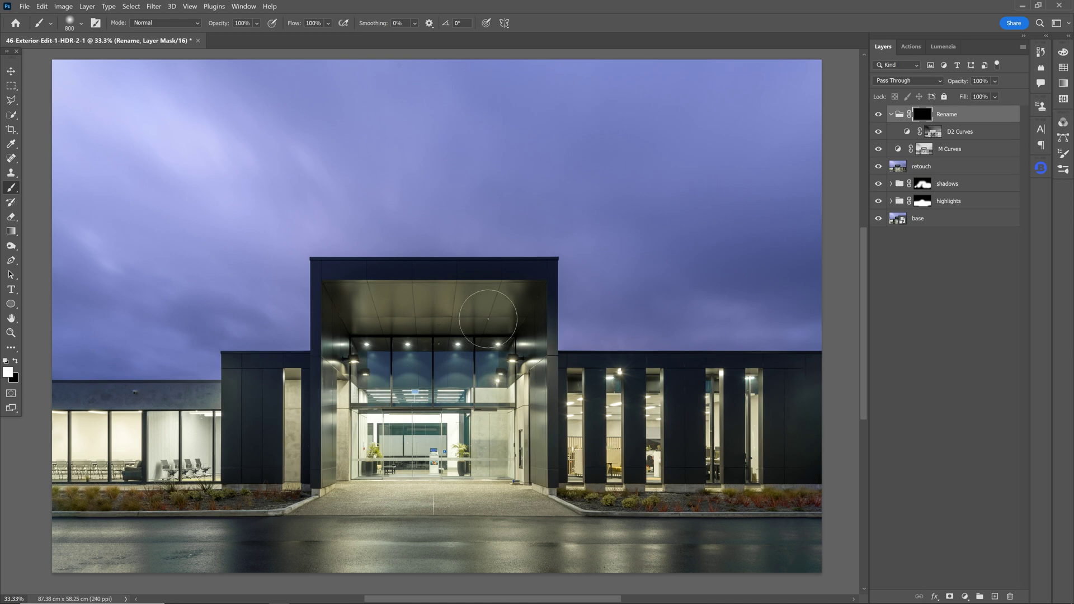
- Paint white on the group's mask over the dark entrance frame and facade to reveal the D2 brightening, and toggle the group to compare
mouse_move(532, 312)
mouse_down()
mouse_move(510, 267)
mouse_move(439, 271)
mouse_move(431, 321)
mouse_move(301, 406)
mouse_move(300, 367)
mouse_move(286, 378)
mouse_move(279, 490)
mouse_move(240, 478)
mouse_move(306, 460)
mouse_move(553, 445)
mouse_move(649, 415)
mouse_move(596, 412)
mouse_move(589, 471)
mouse_move(621, 402)
mouse_move(694, 382)
mouse_move(673, 460)
mouse_move(655, 393)
mouse_move(592, 361)
mouse_move(560, 362)
mouse_move(556, 469)
mouse_move(734, 473)
mouse_move(687, 484)
mouse_move(710, 433)
mouse_move(828, 470)
mouse_up()
click(877, 115)
click(878, 115)
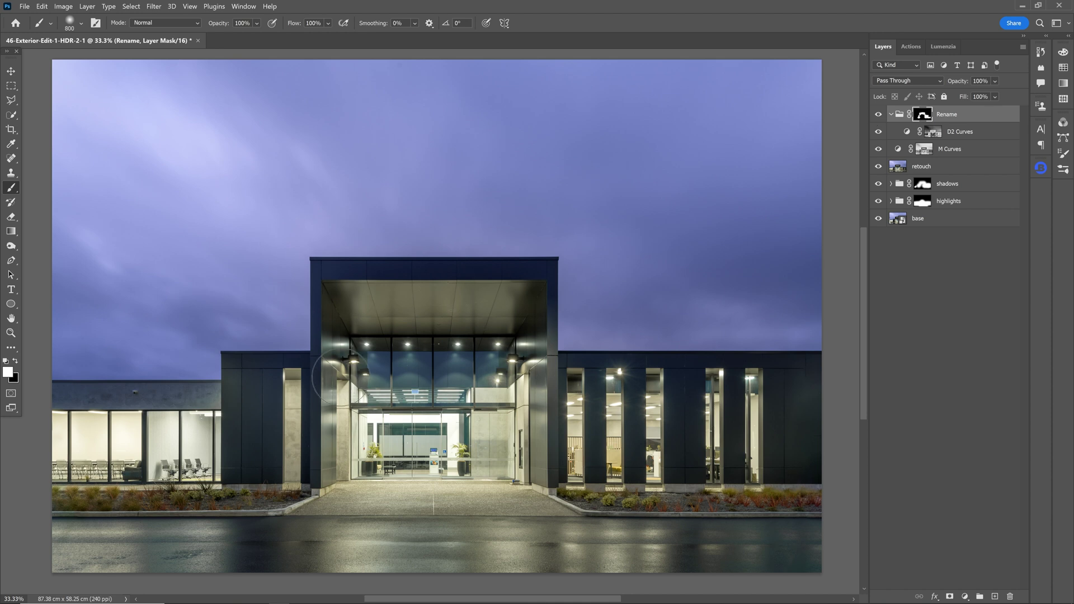
- Apply Lumenzia's LM1 luminosity mask to a new Curves adjustment at the top of the stack, and collapse the D2 Curves group below it
click(940, 48)
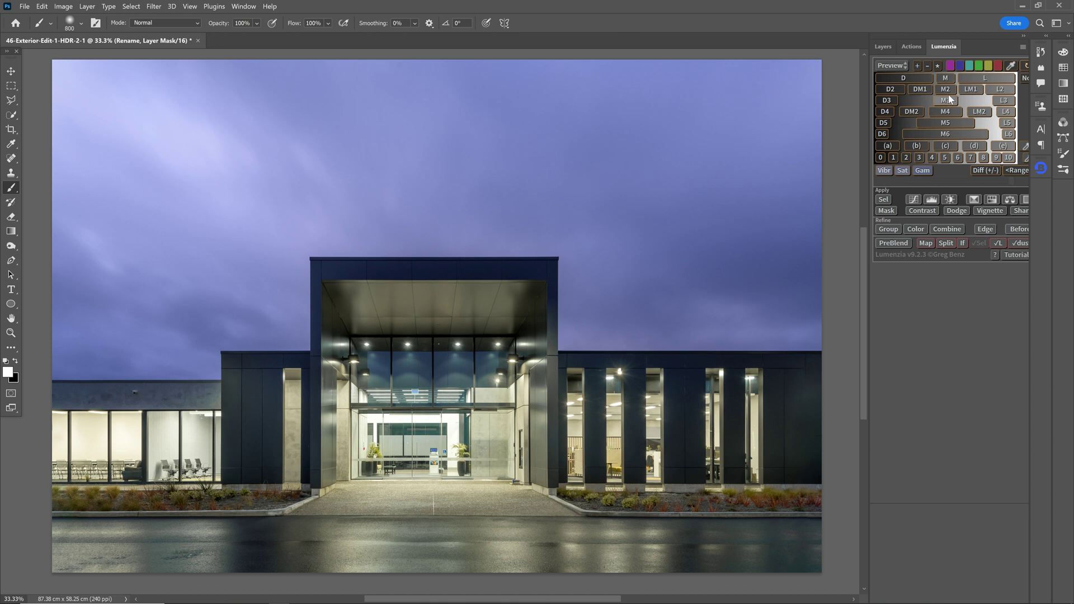
click(1013, 80)
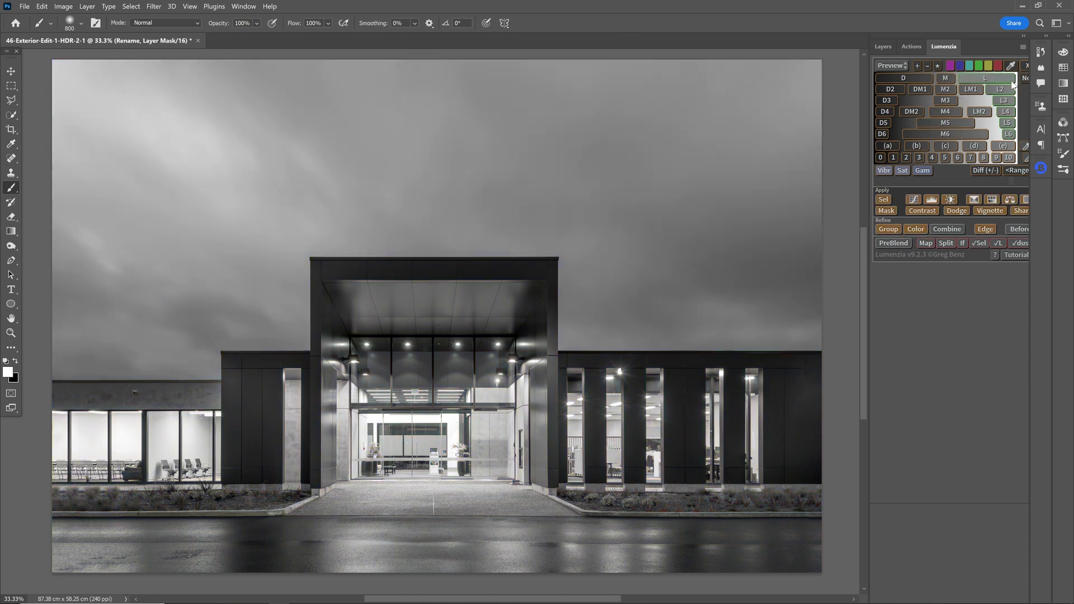
click(996, 80)
click(972, 90)
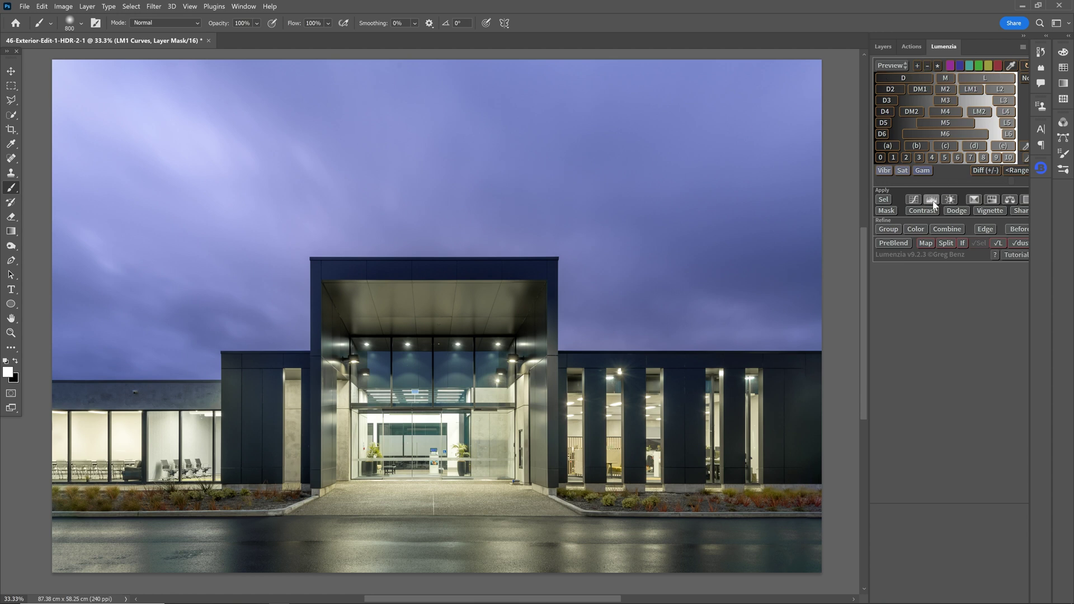
click(895, 47)
drag(974, 136, 978, 109)
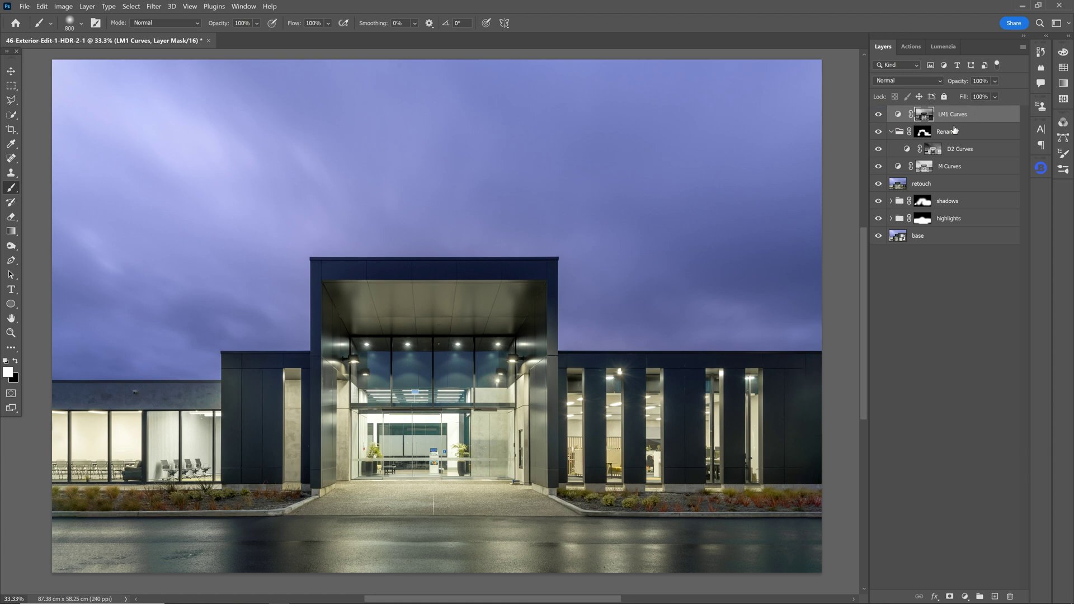
click(891, 132)
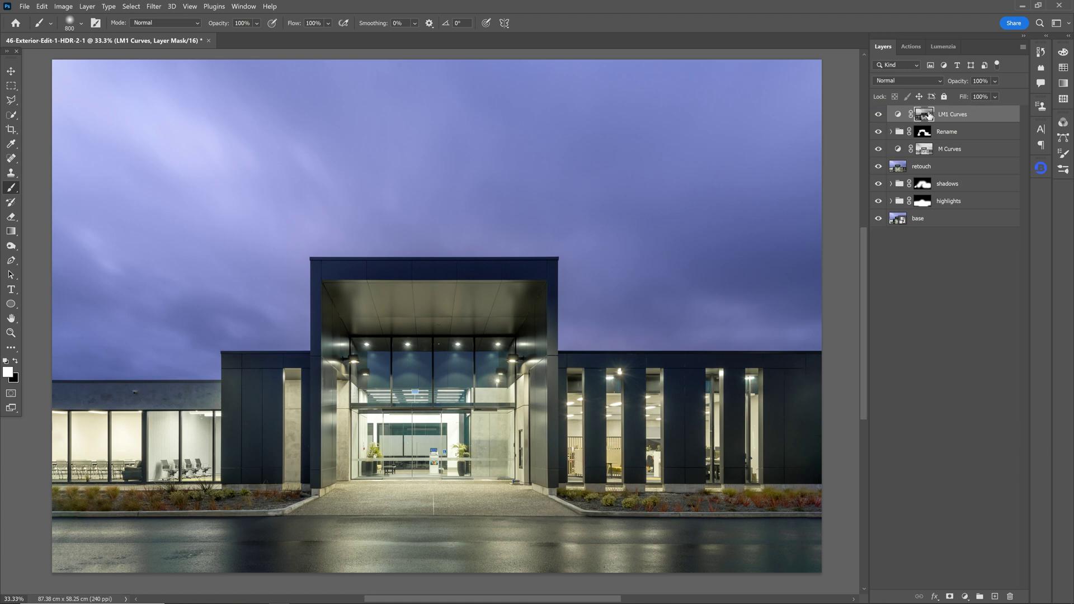
- Shape the LM1 Curves adjustment into a strong S-curve, raising the upper midtones and lowering the shadows to add sky contrast
double_click(898, 114)
drag(910, 384, 952, 372)
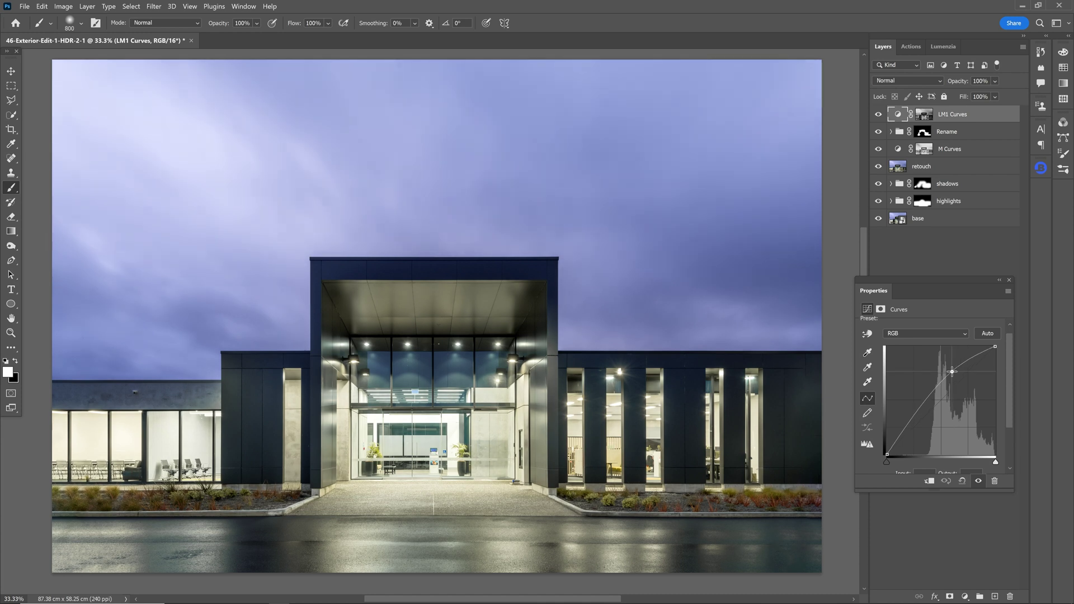
drag(908, 421, 913, 432)
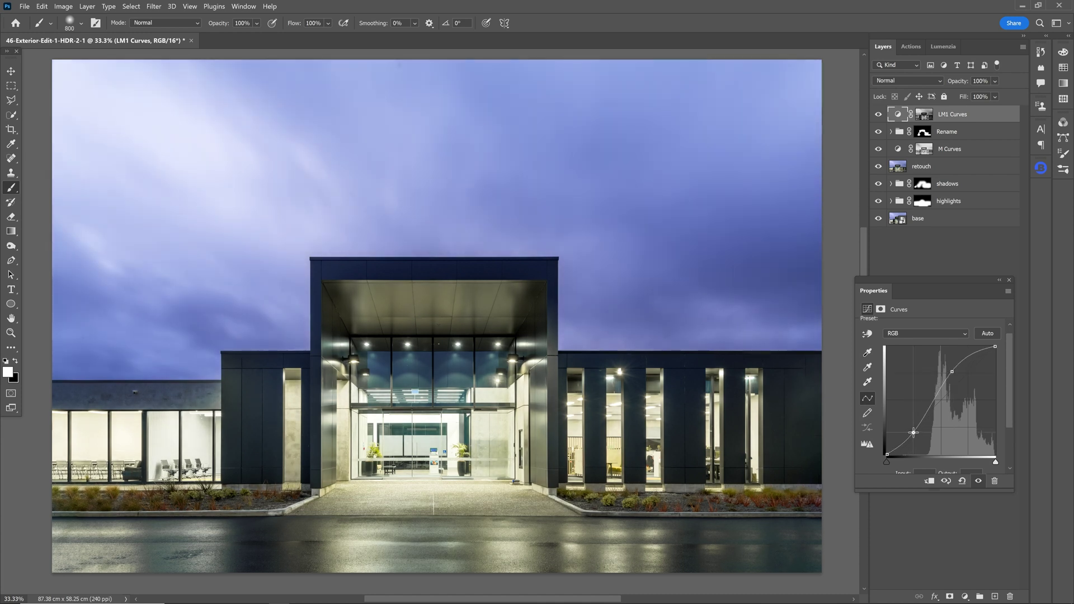
- Put LM1 Curves in a black-masked group with the Double Mask action, and paint white over the sky with a 3200 px brush
click(909, 46)
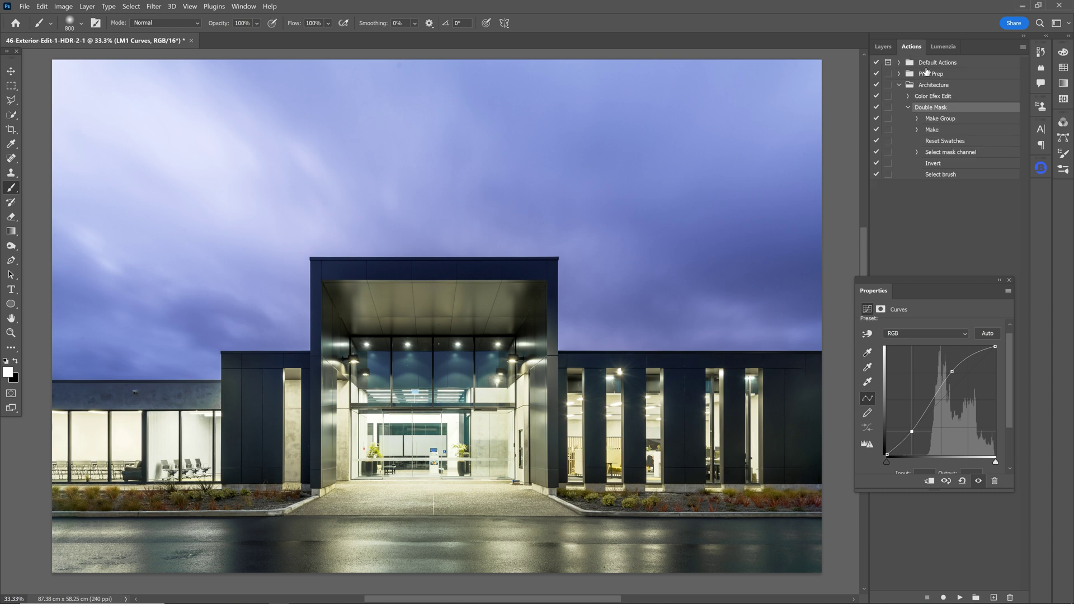
click(999, 279)
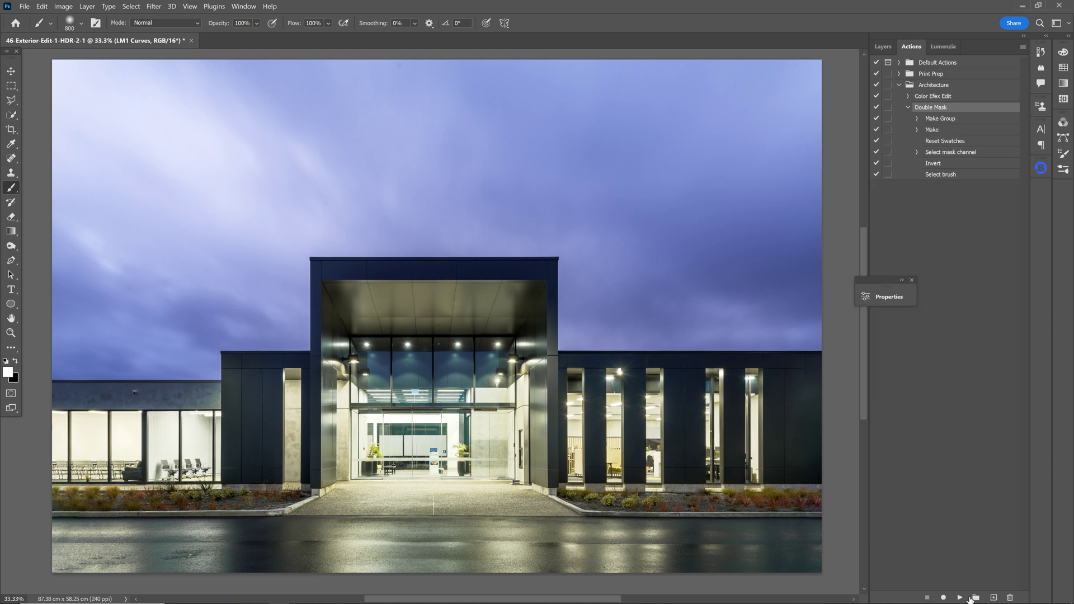
click(960, 597)
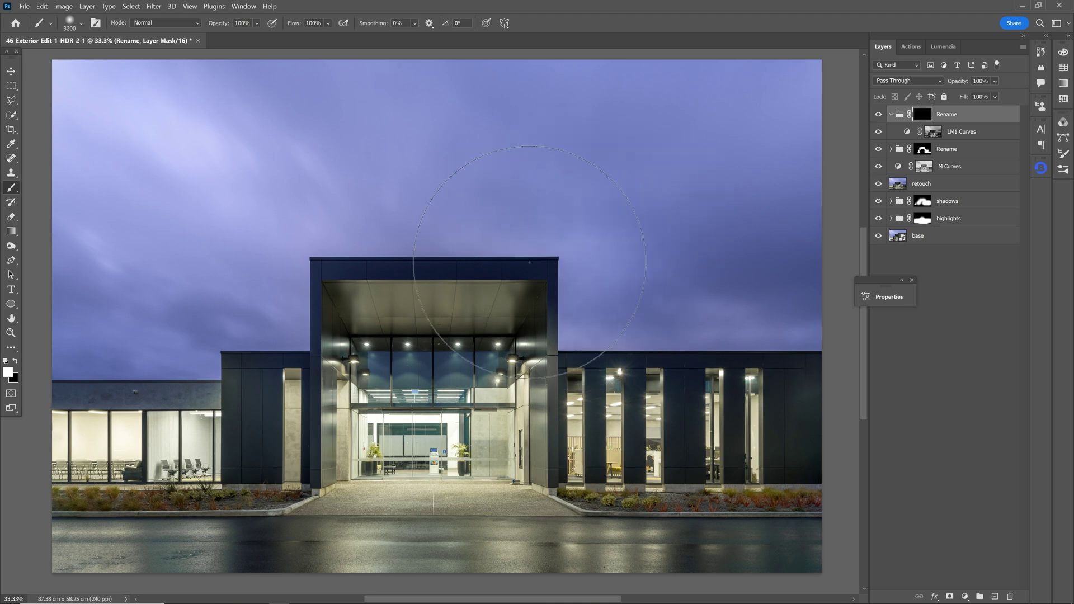
mouse_move(667, 292)
mouse_down()
mouse_move(811, 291)
mouse_move(783, 286)
mouse_up()
- Soften the mask over the bright upper-left clouds with a black 2200 px brush at 38% opacity, and toggle the group to compare
key(x)
key(3)
key(8)
key(bracketleft)
key(bracketleft)
key(bracketleft)
key(bracketleft)
key(bracketleft)
key(bracketleft)
key(bracketleft)
key(bracketleft)
key(bracketleft)
key(bracketleft)
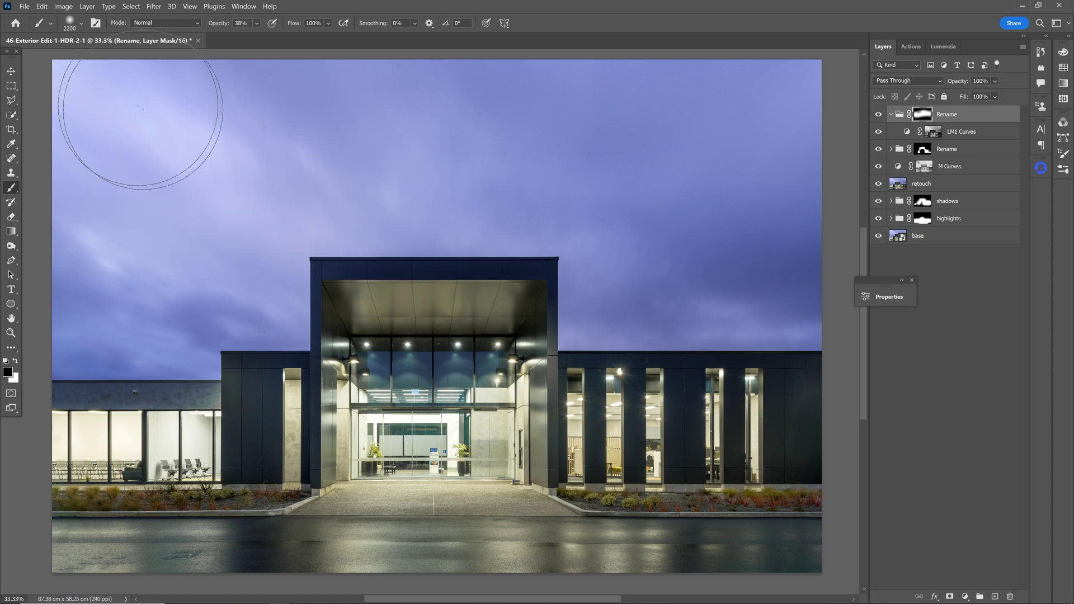
click(878, 116)
click(878, 116)
click(878, 116)
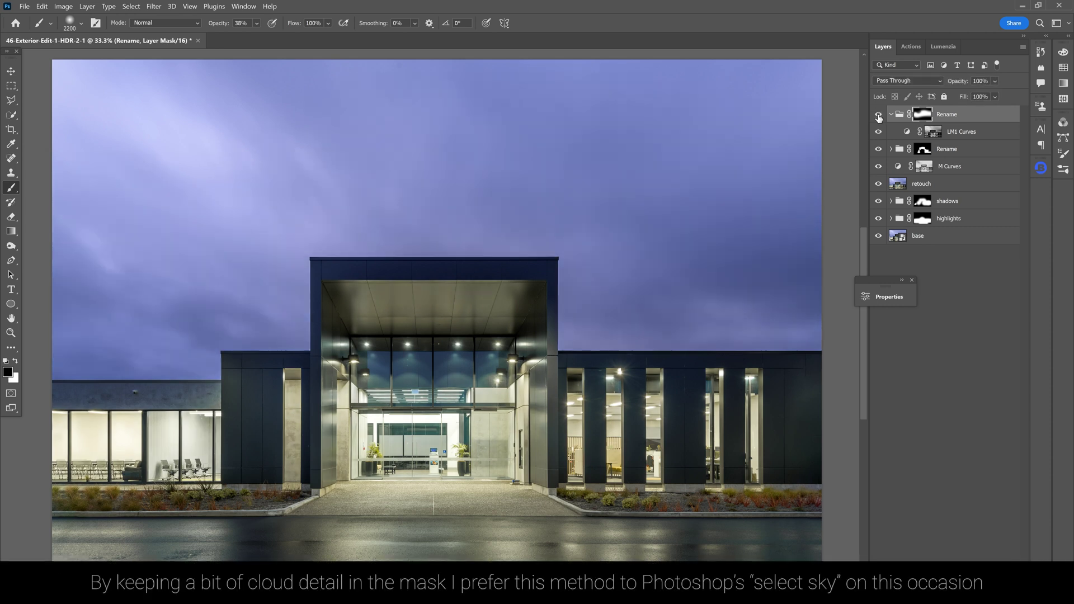
- Duplicate the base layer with New Smart Object via Copy and place the copy at the top of the layer stack
click(877, 116)
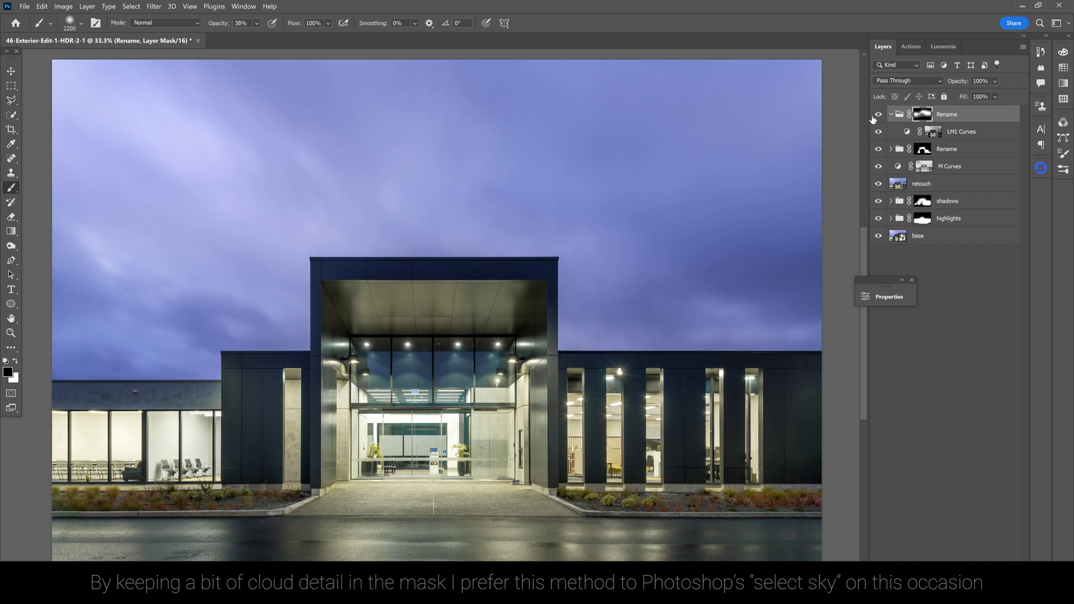
click(947, 116)
click(945, 236)
right_click(922, 237)
click(906, 236)
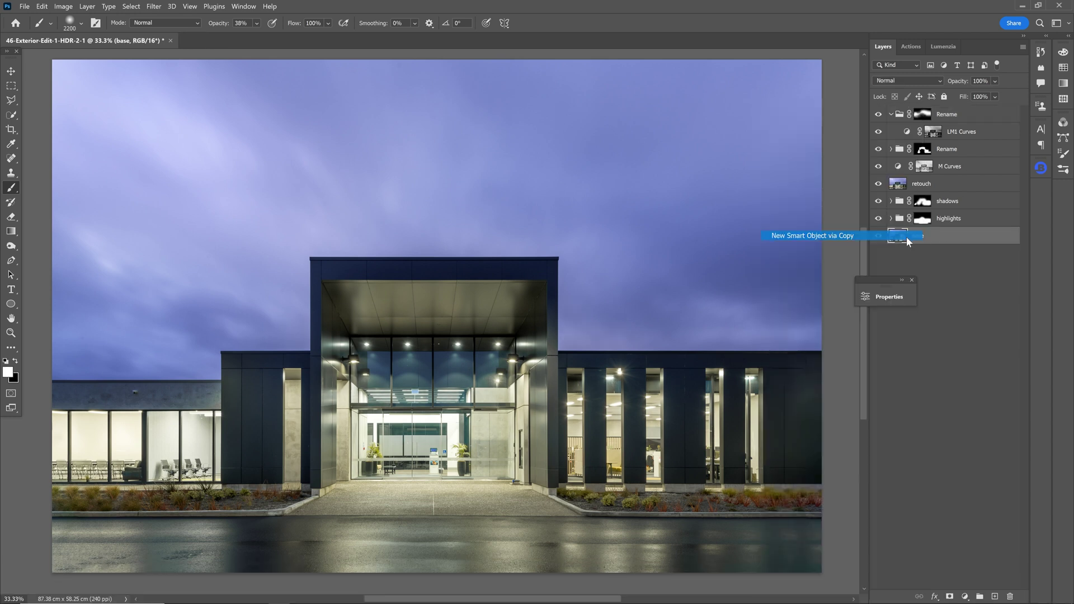
drag(930, 238, 920, 120)
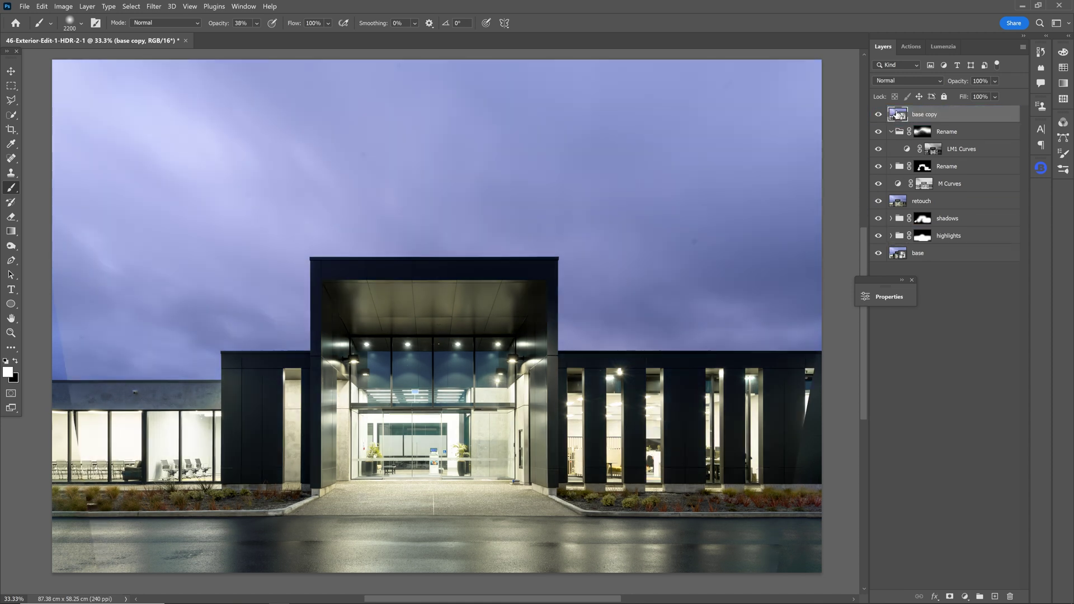
- Open the base copy's raw settings and reset its Basic, Detail, Optics and Geometry adjustments to recover the unedited exposure
double_click(896, 115)
key(alt)
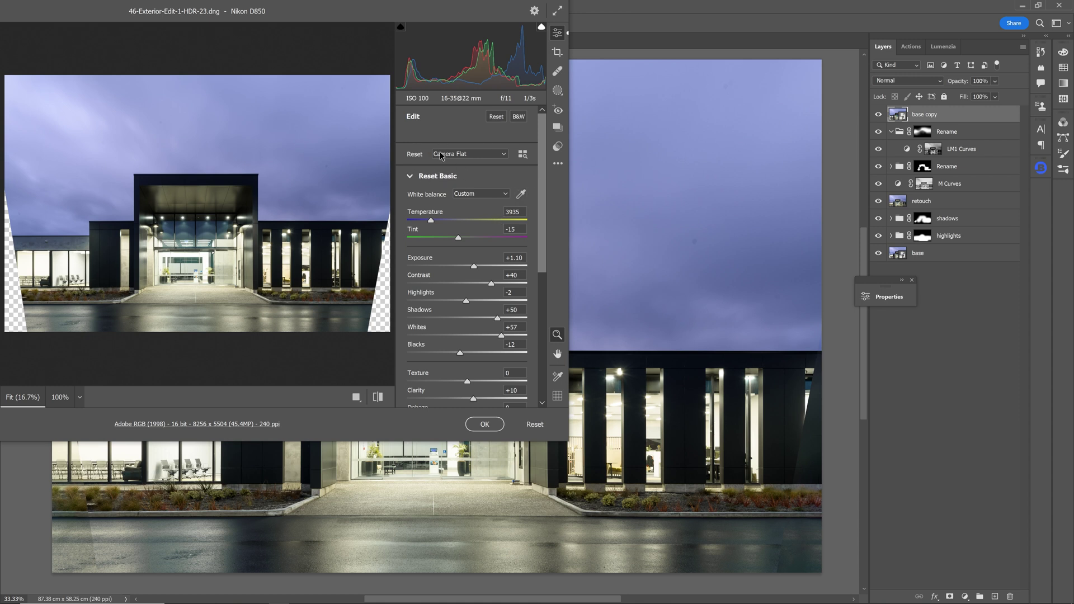
alt+click(441, 179)
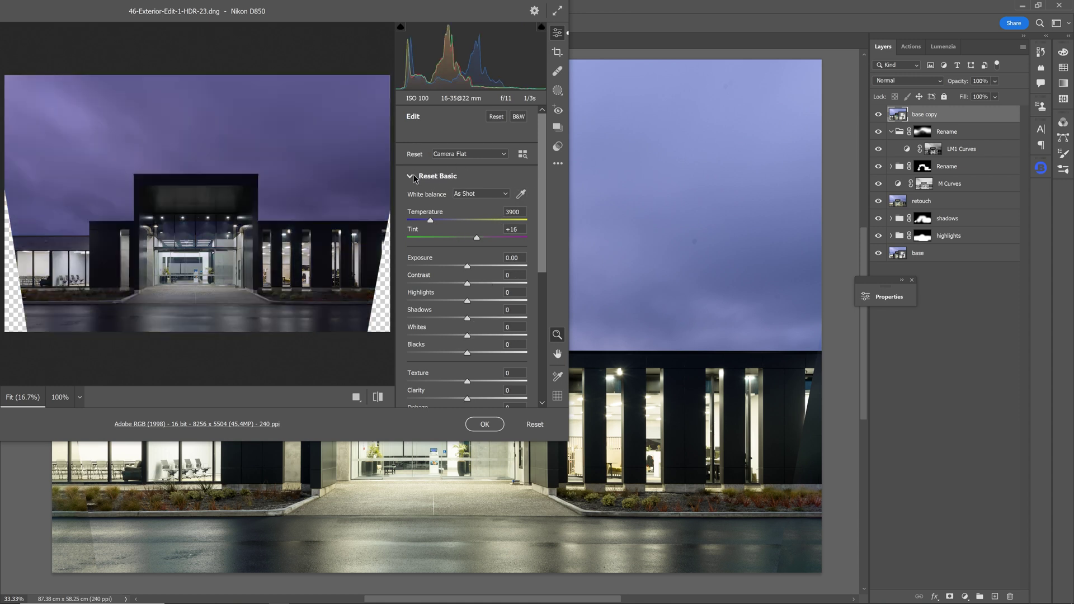
alt+click(411, 177)
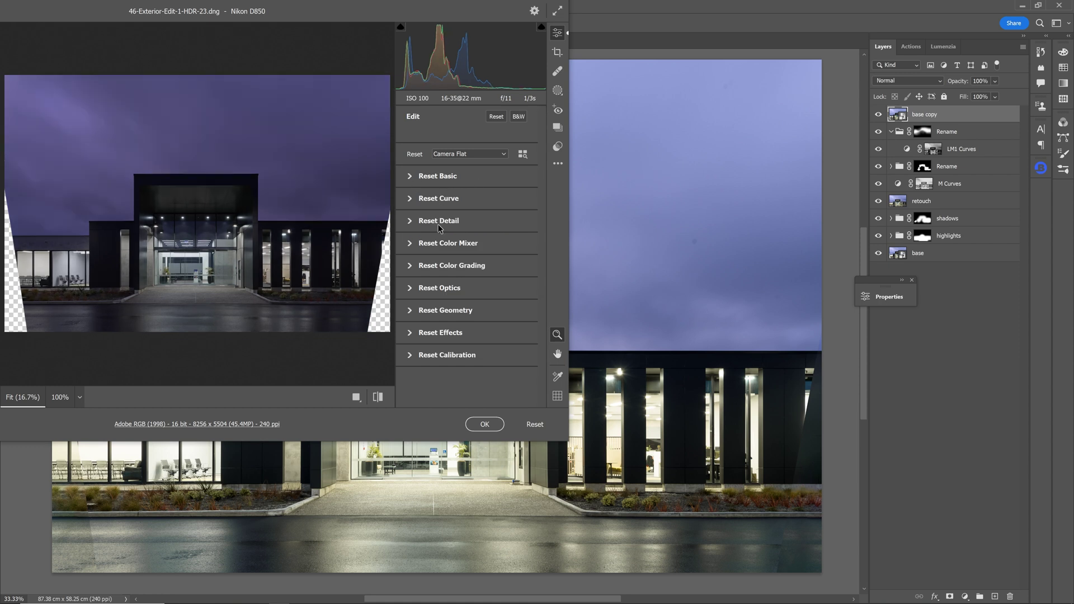
alt+click(437, 222)
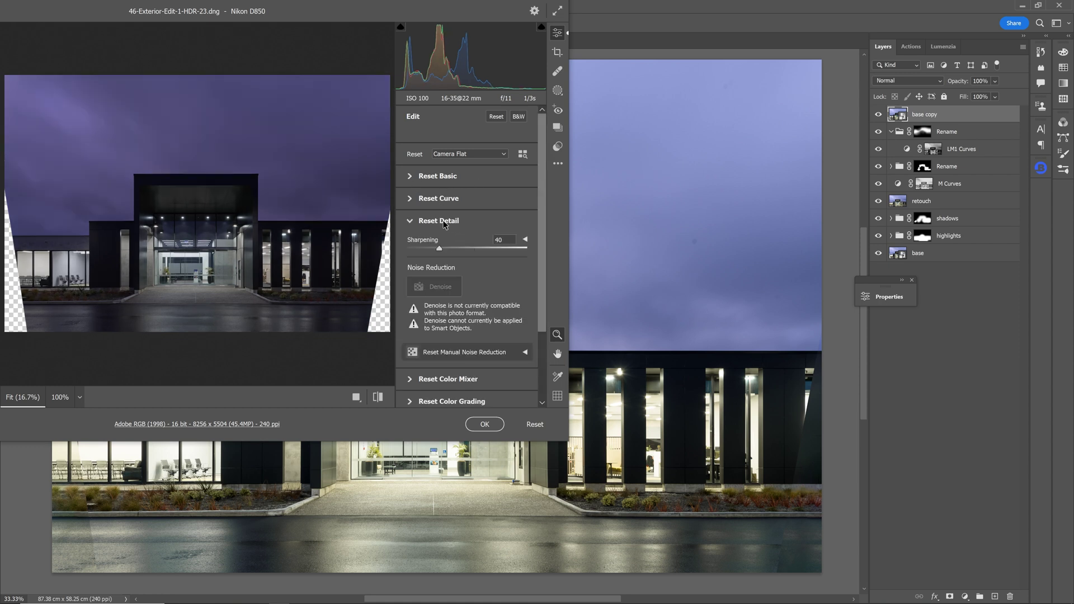
alt+click(413, 224)
alt+click(440, 289)
click(485, 424)
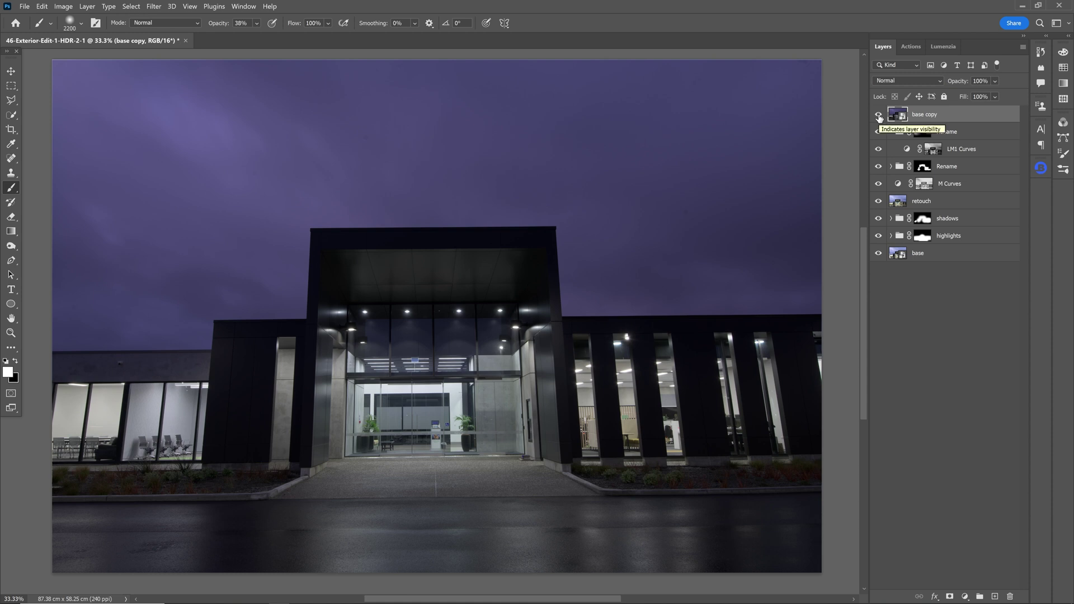
- Toggle the base copy's visibility repeatedly to compare the unedited raw with the finished edit, leaving the copy hidden
click(878, 115)
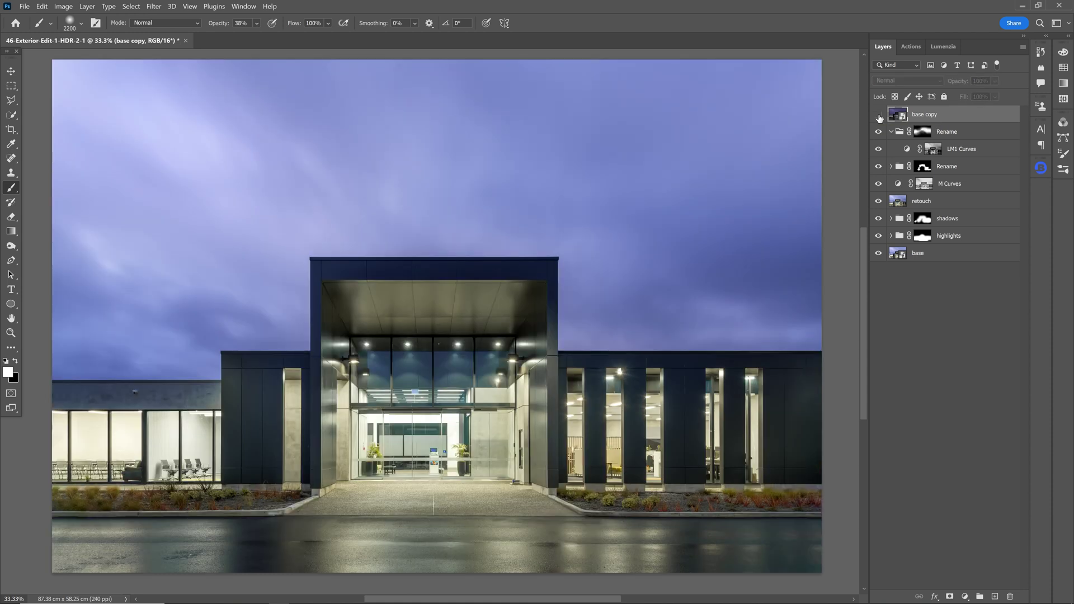
click(879, 115)
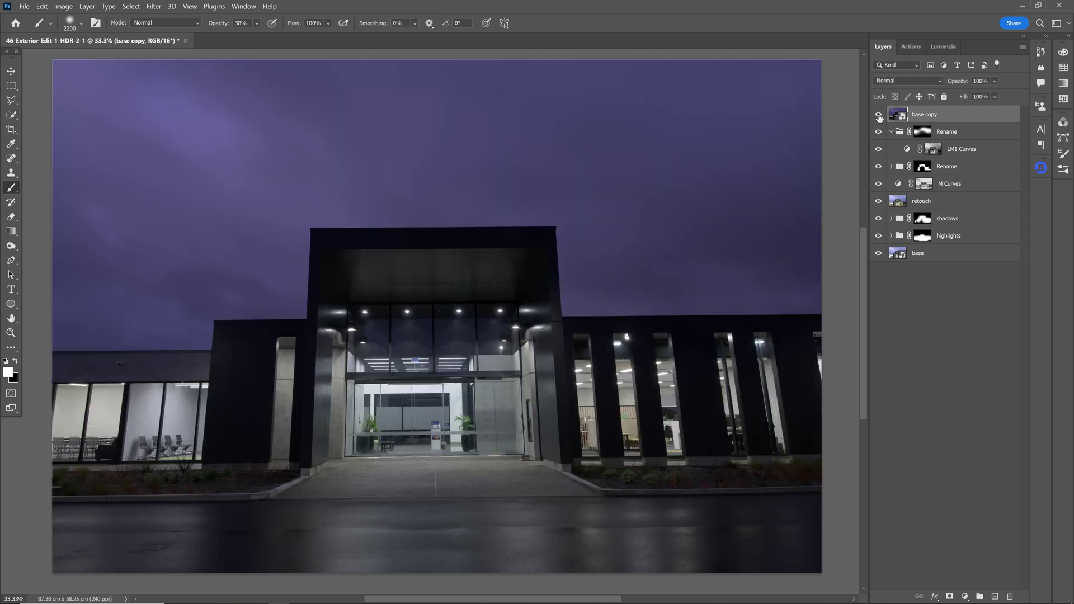
click(878, 116)
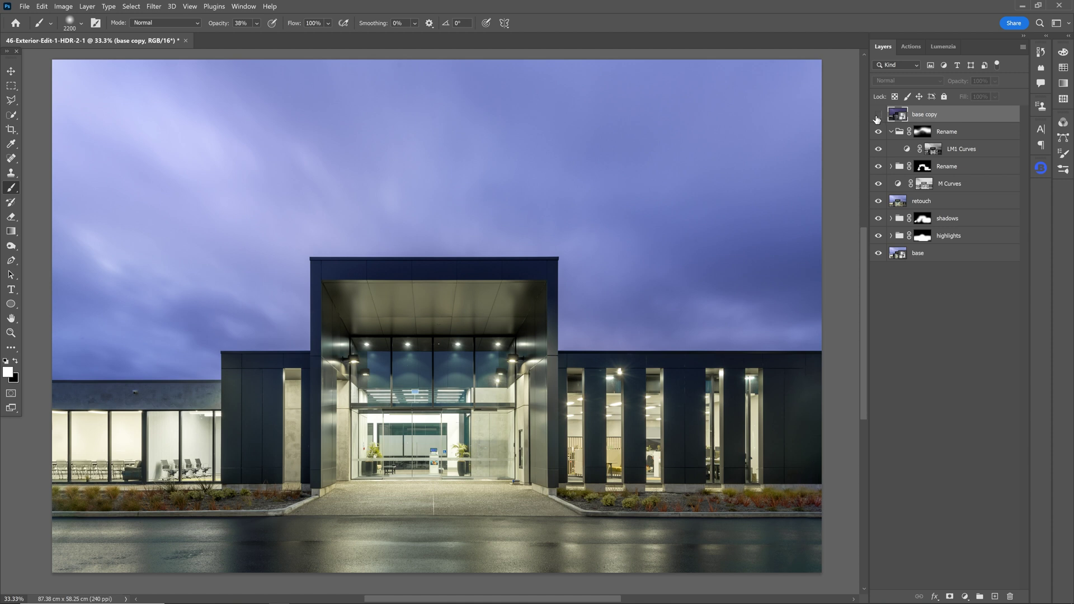
click(878, 117)
click(878, 117)
click(878, 116)
click(878, 117)
- Expand the shadows group and display the D2 base copy layer's mask on the canvas
click(890, 218)
click(963, 236)
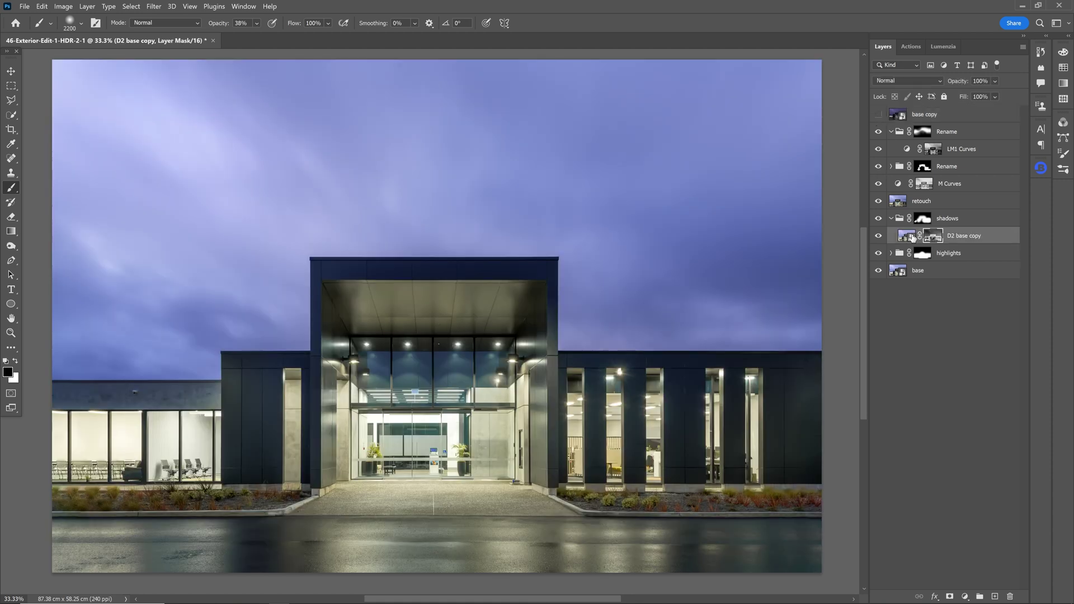
alt+click(933, 235)
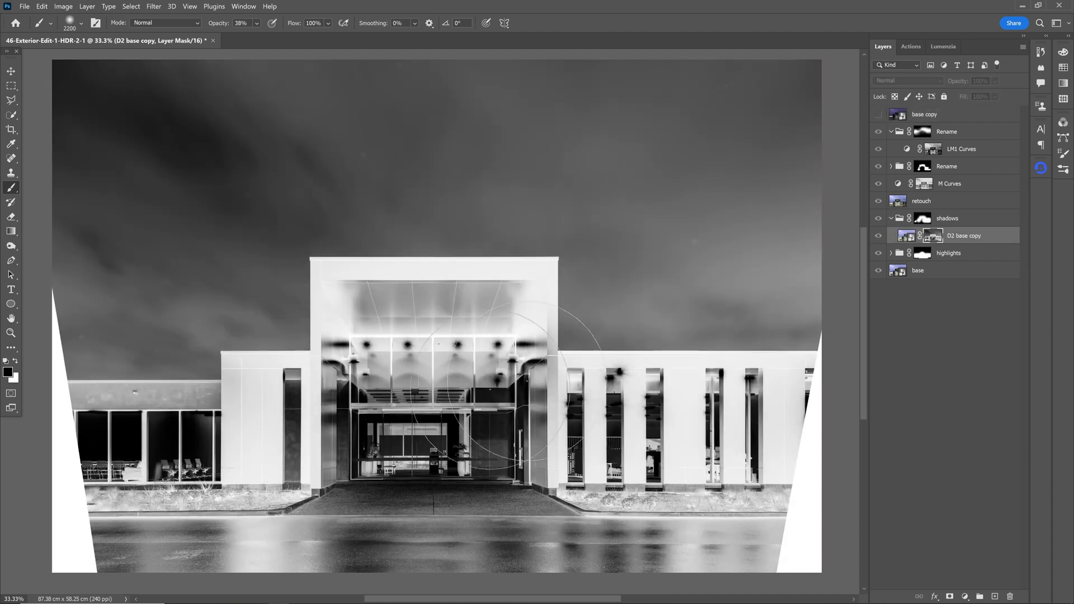
- Inspect the Apply Image options for the D2 mask without applying them, and view Lumenzia's luminosity mask choices
click(63, 8)
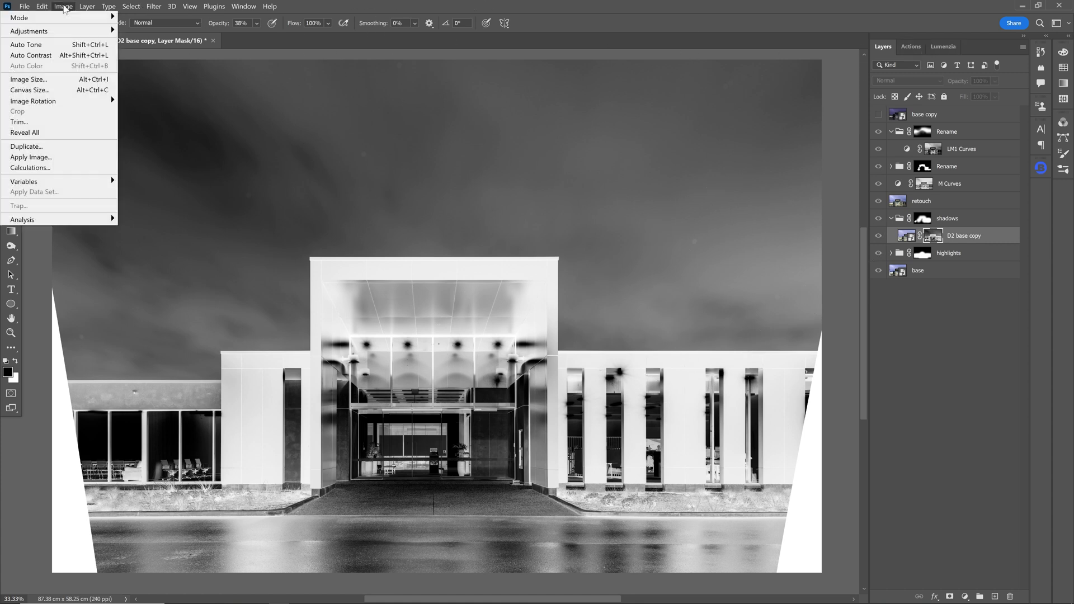
click(75, 161)
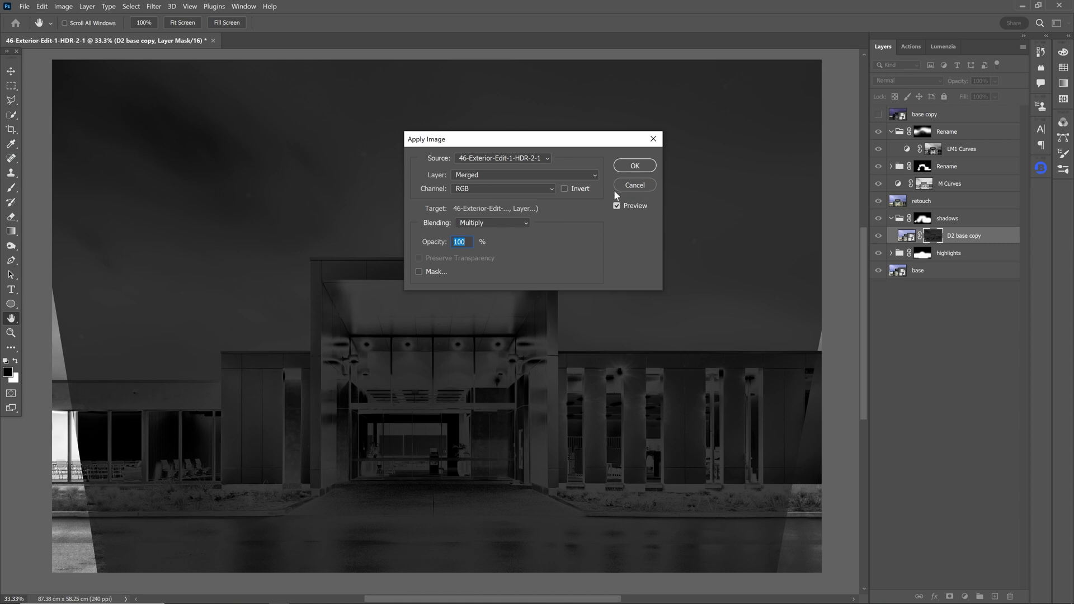
click(629, 189)
click(935, 45)
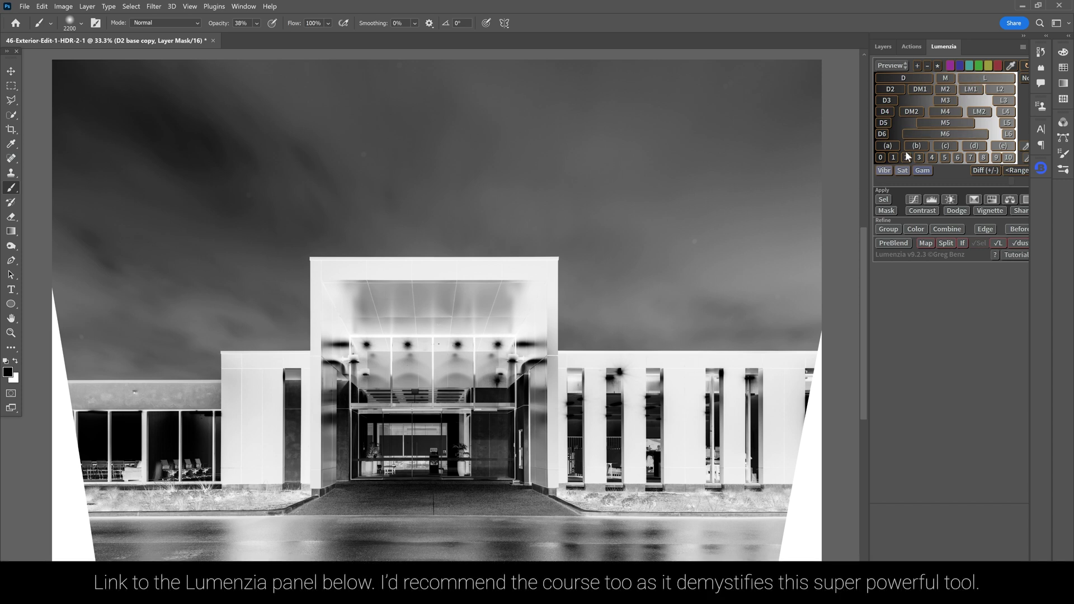
click(889, 50)
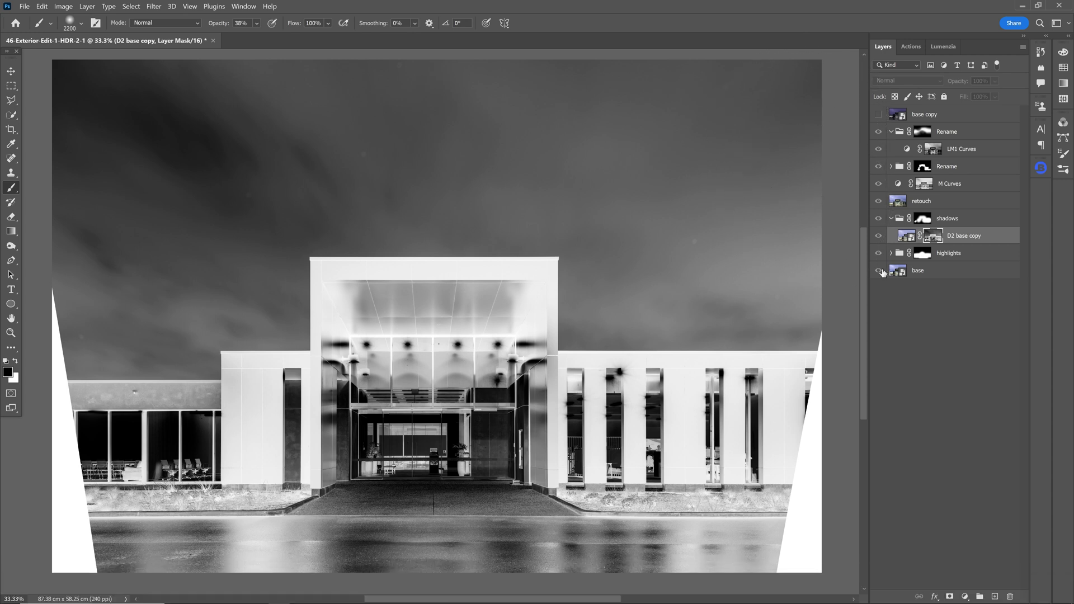
- Leave the mask view and compare the image before and after editing once more, keeping the base copy hidden
click(879, 115)
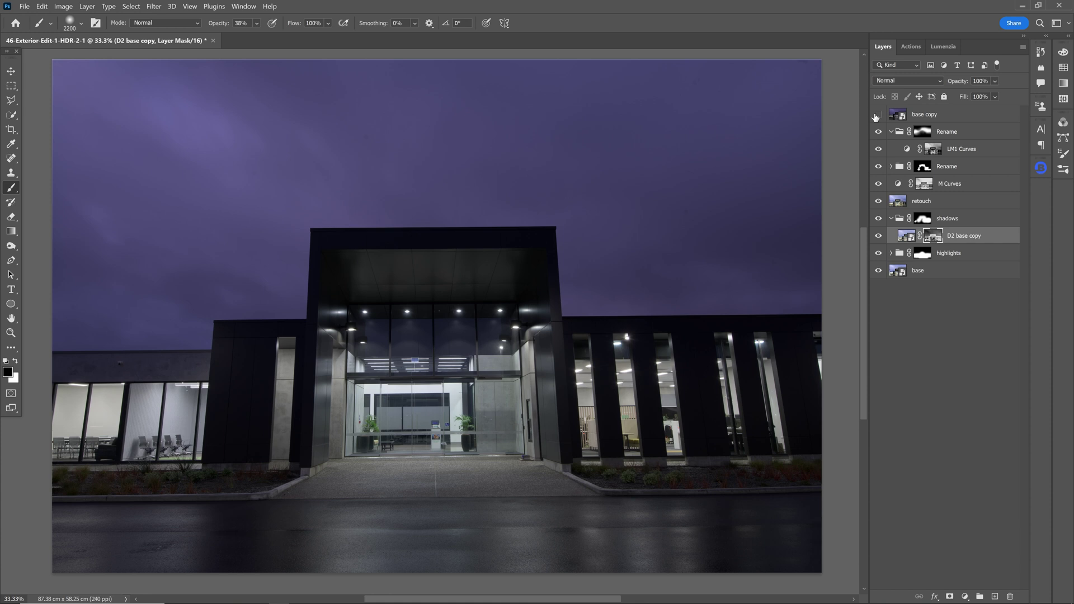
click(876, 116)
click(876, 115)
click(877, 115)
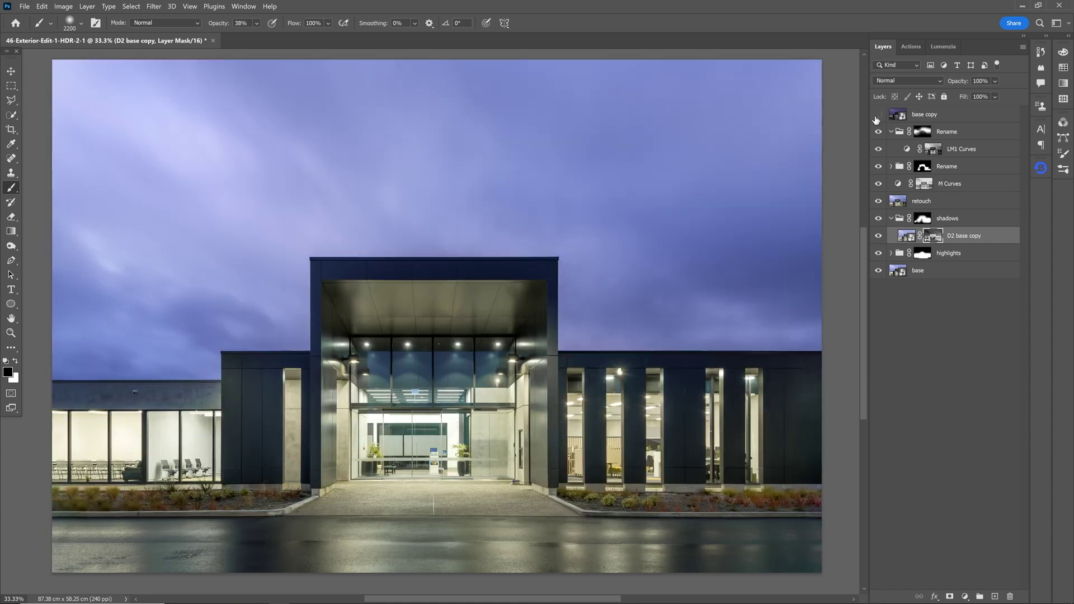